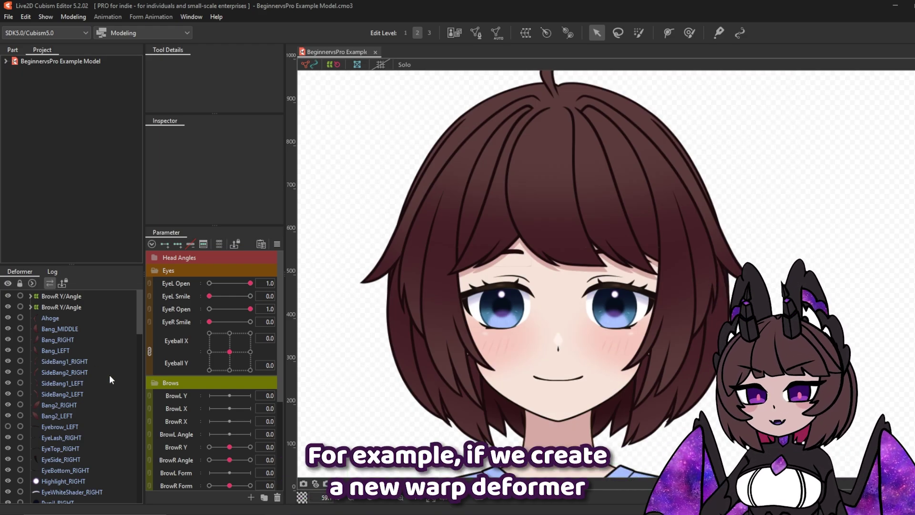
Create a 5 × 5 warp deformer in the Head part as the parent of the first BrowR Y/Angle deformer.
click(59, 297)
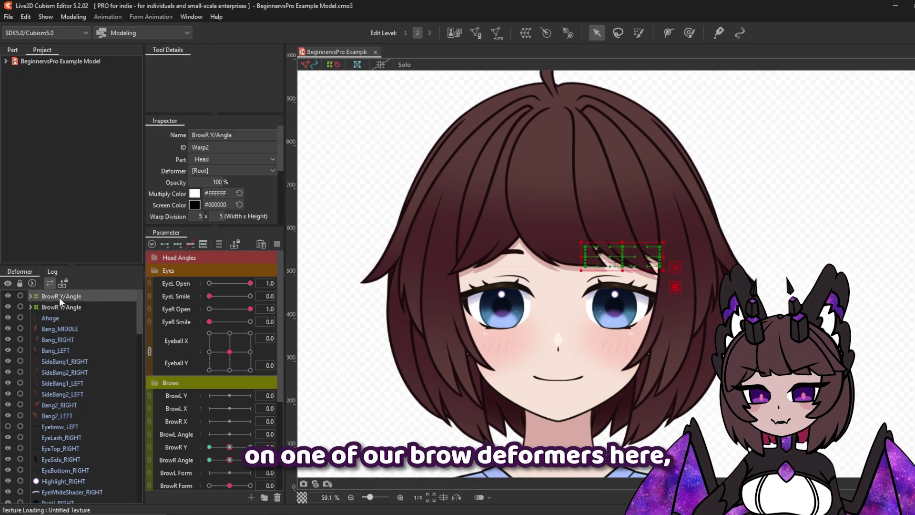
click(529, 37)
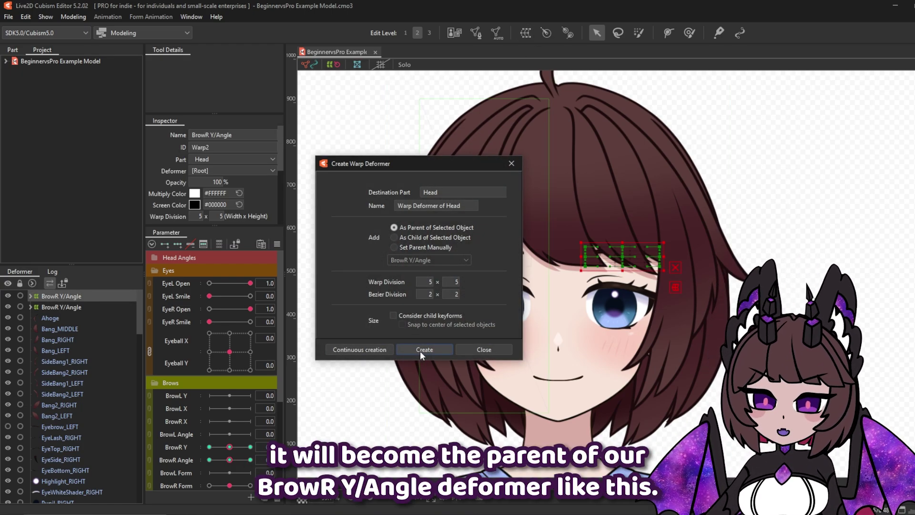
click(420, 349)
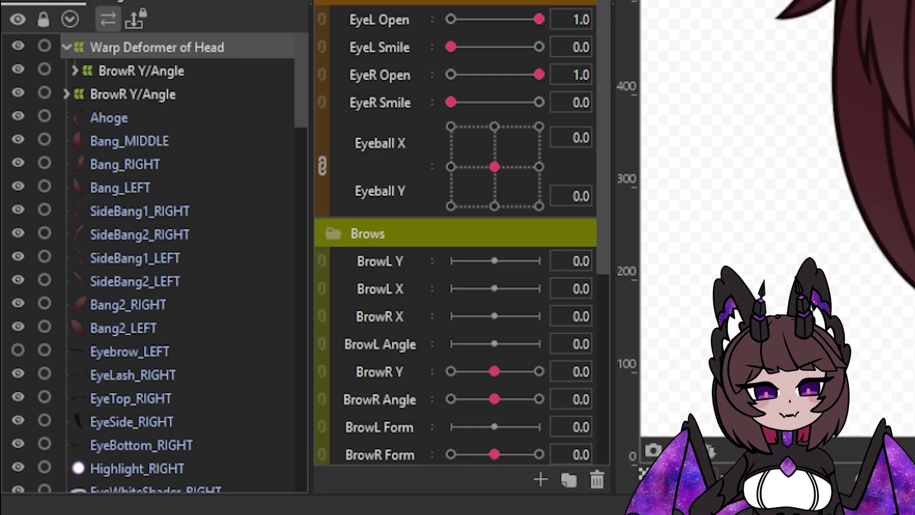
Add a parameter named test below the eyeball parameters with a range from -1 to 1.
click(386, 195)
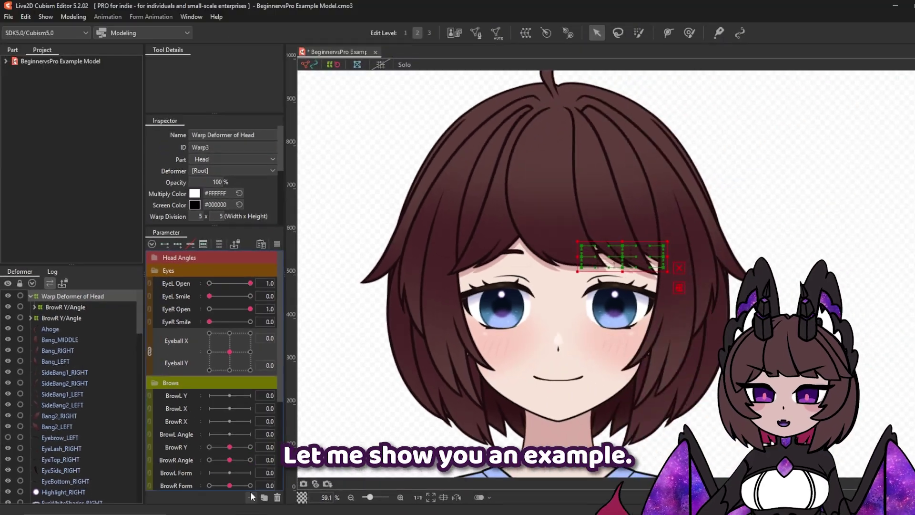
click(251, 496)
text(test)
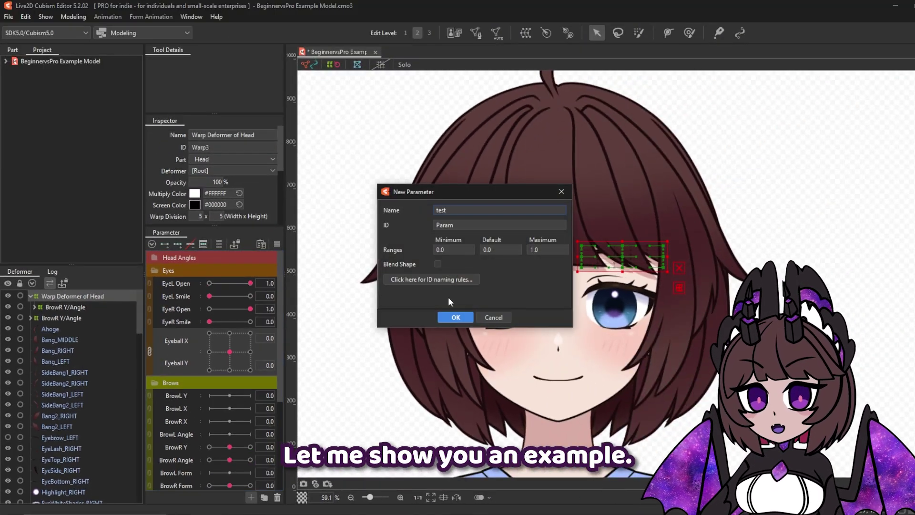
double_click(462, 252)
text(-1)
click(456, 317)
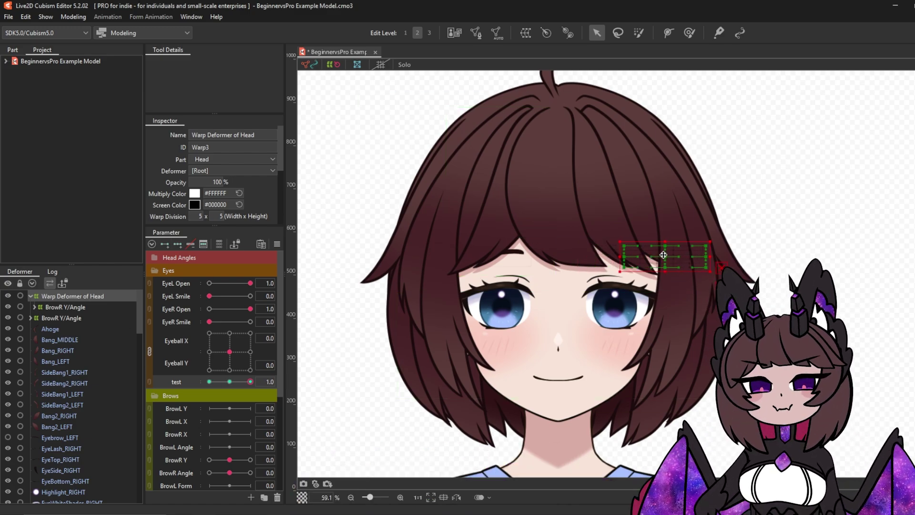
Scrub the test parameter to compare how the parent warp deformer and its child BrowR Y/Angle deformer move.
drag(228, 381, 216, 384)
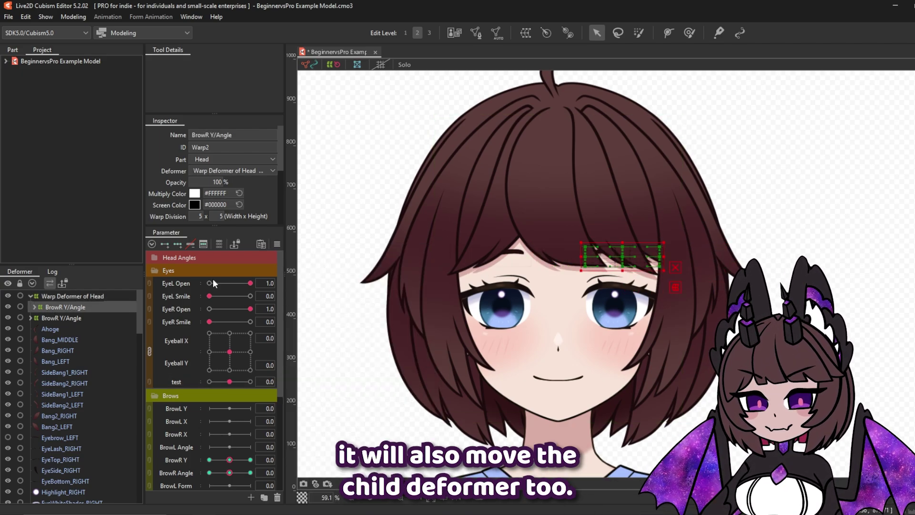
drag(229, 381, 253, 382)
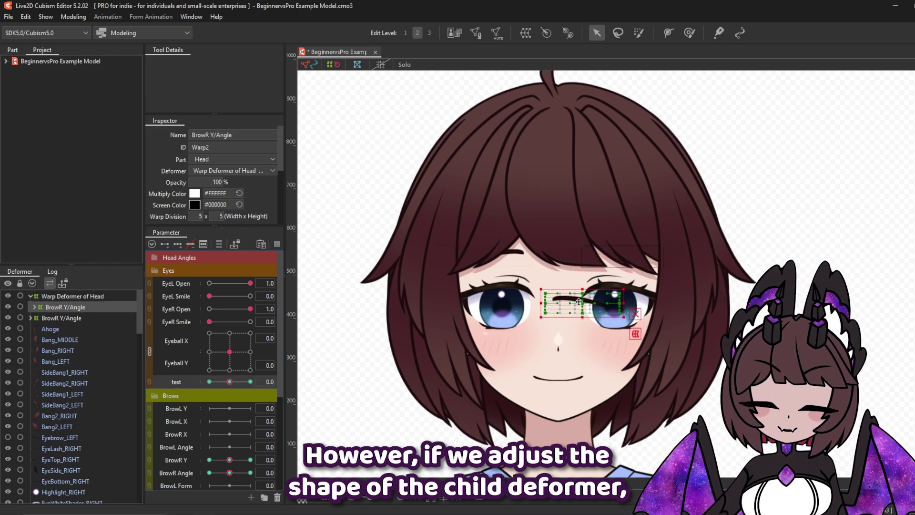
click(80, 296)
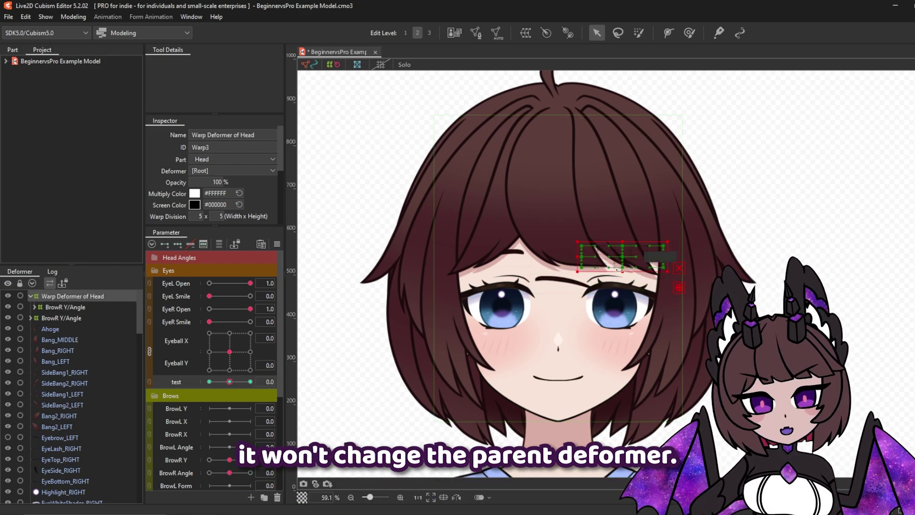
drag(618, 251, 615, 251)
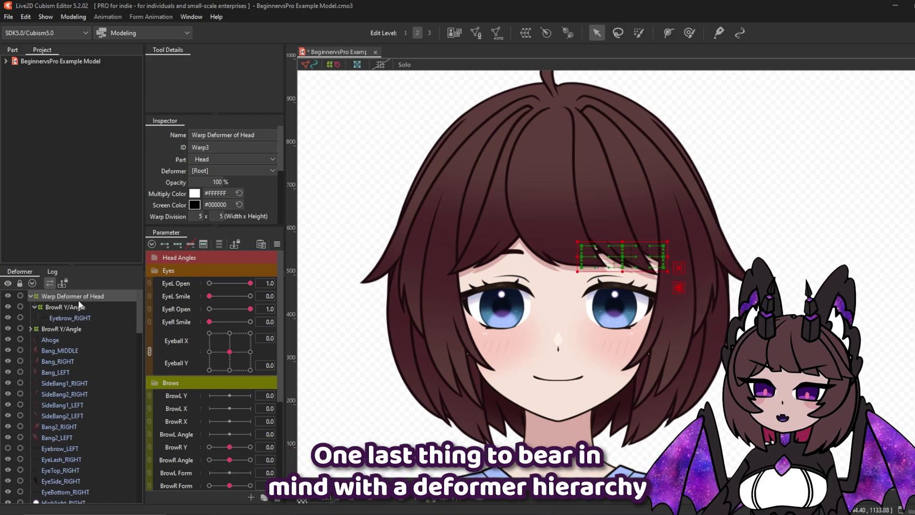
Try enlarging the parent warp deformer around the eyebrow with its child in place, and undo the resizing.
click(310, 295)
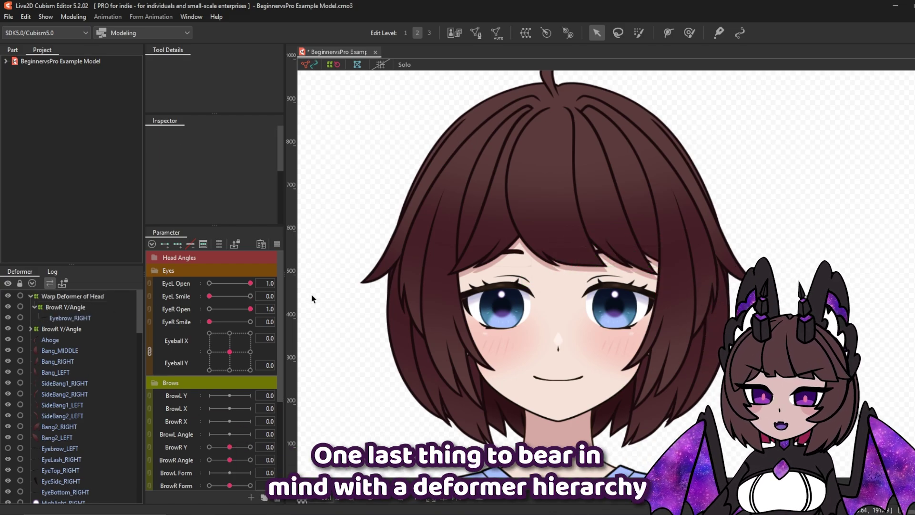
click(59, 307)
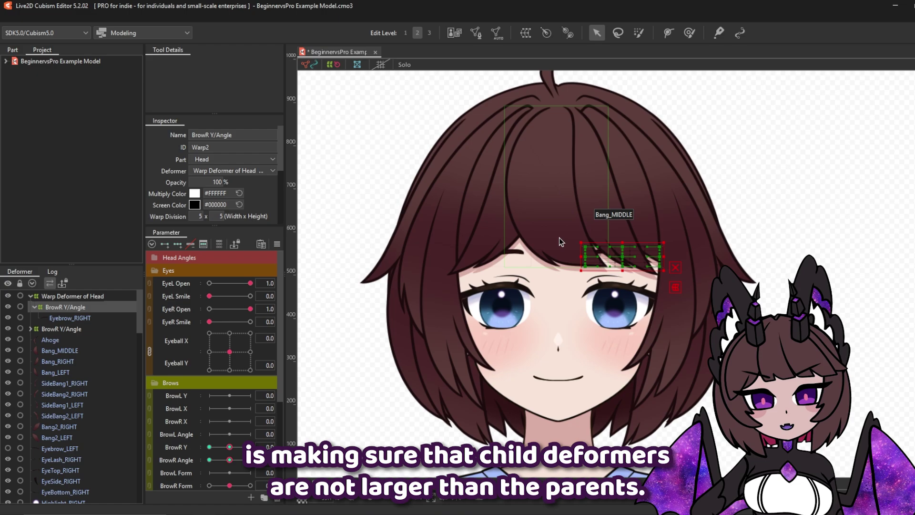
click(74, 308)
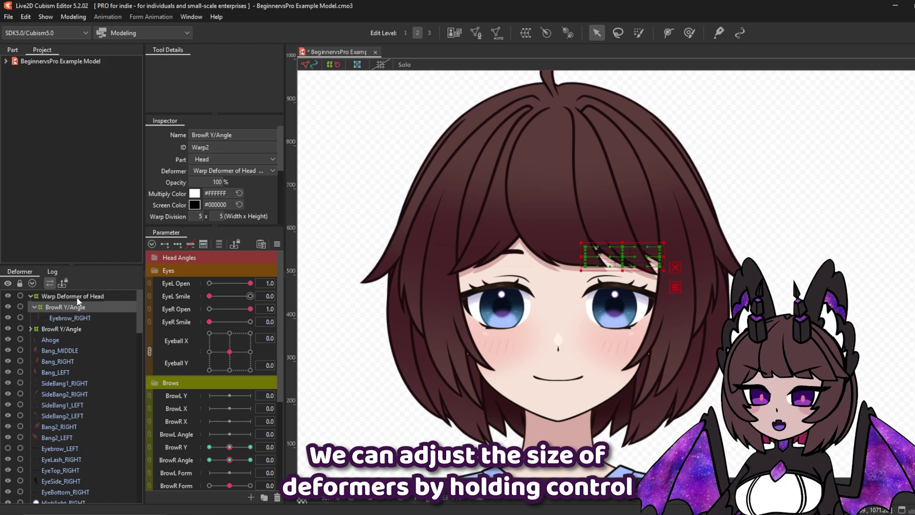
click(78, 297)
drag(579, 272, 553, 291)
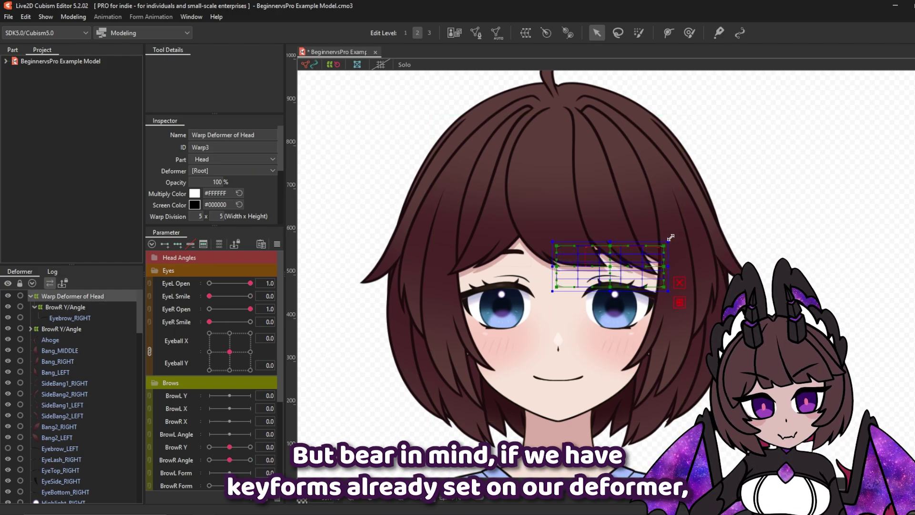
key(ctrl+z)
key(ctrl+z)
Try enlarging the BrowR Y/Angle deformer and test its keyforms with BrowR Y at -0.3 and BrowR Angle at -1.0.
click(39, 305)
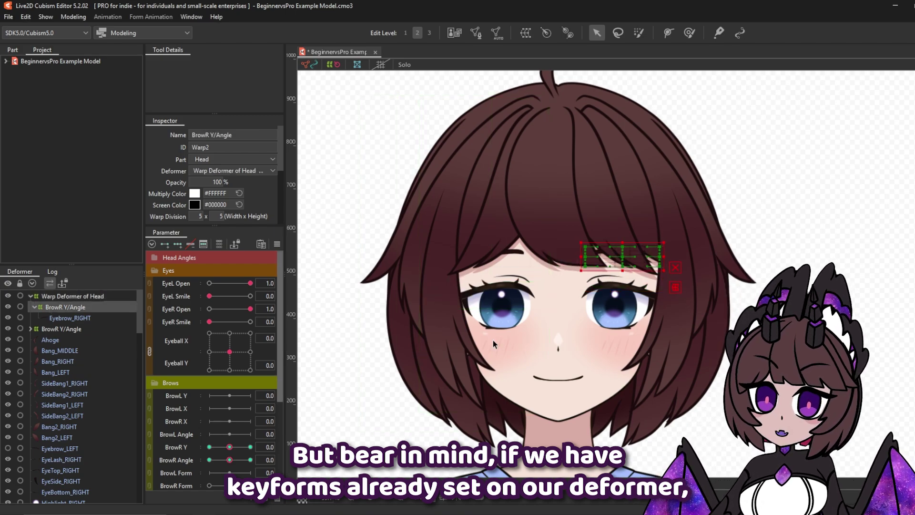
drag(580, 273, 536, 283)
mouse_move(229, 446)
mouse_down()
mouse_move(202, 441)
mouse_move(224, 447)
mouse_up()
drag(229, 460, 207, 455)
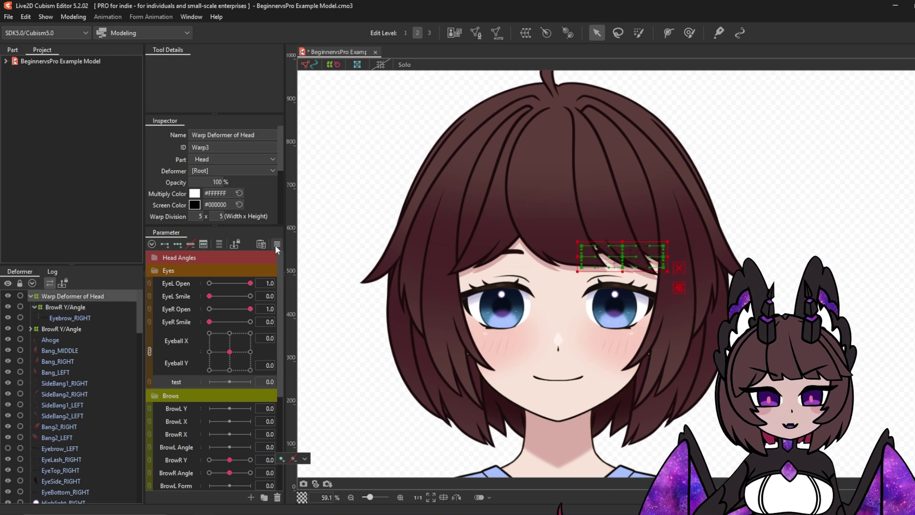
Enlarge the BrowR Y/Angle deformer beyond its parent's bounds and pull the parent warp deformer's grid points out of shape.
click(582, 271)
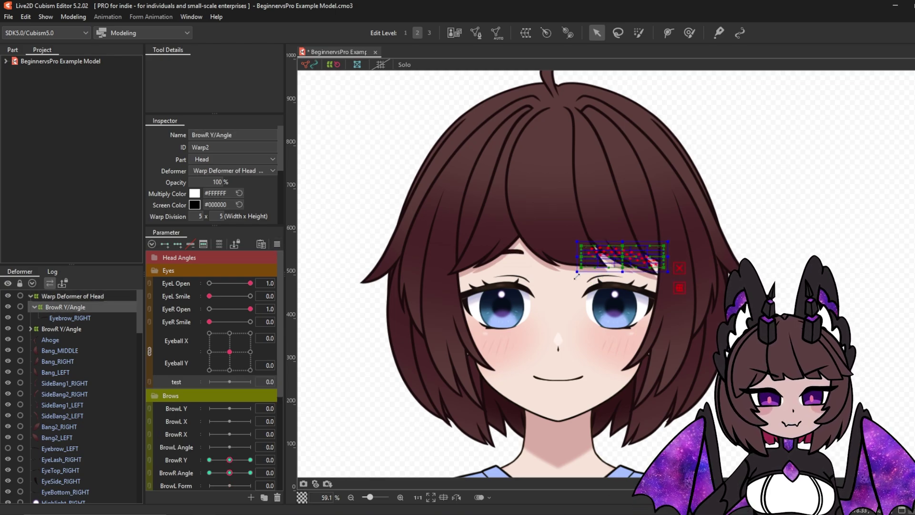
drag(577, 276, 552, 278)
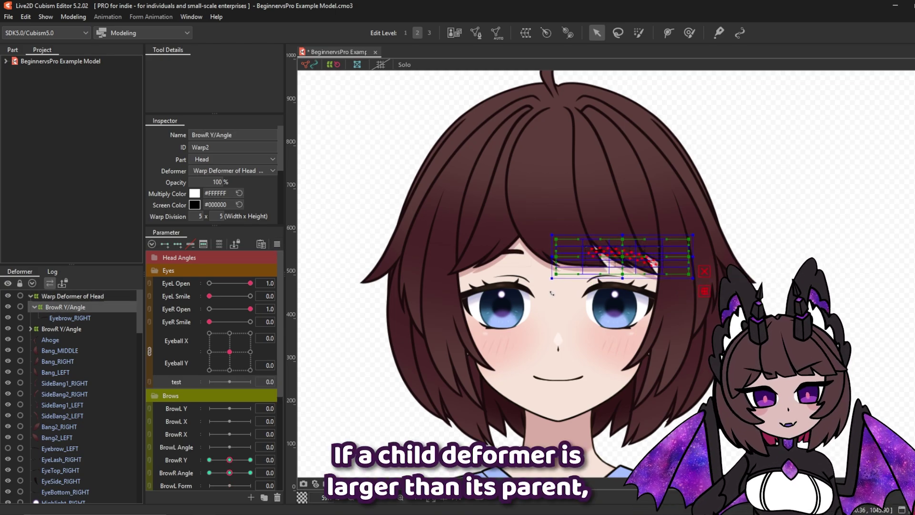
click(65, 296)
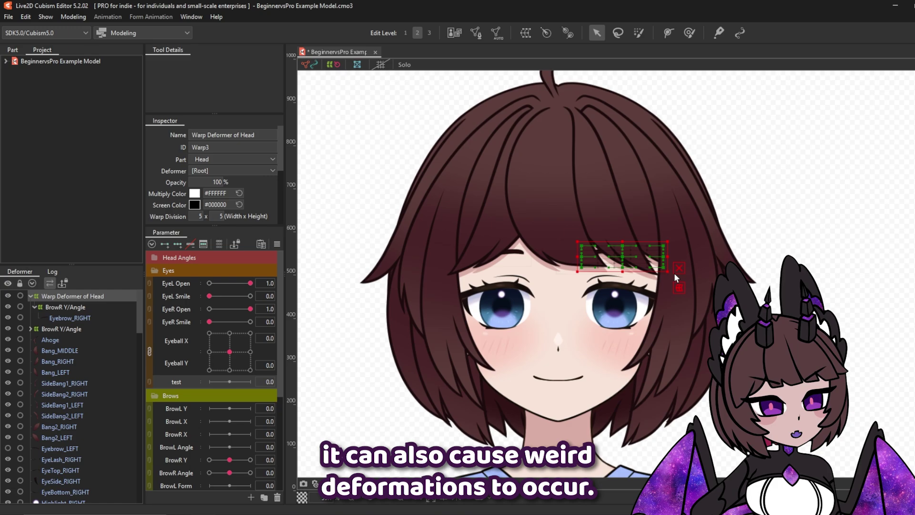
drag(592, 275, 615, 187)
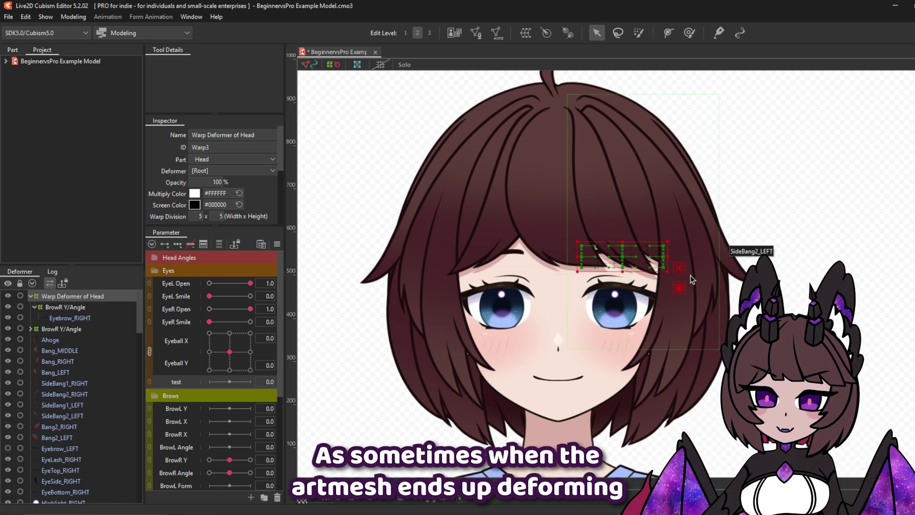
drag(625, 260, 618, 282)
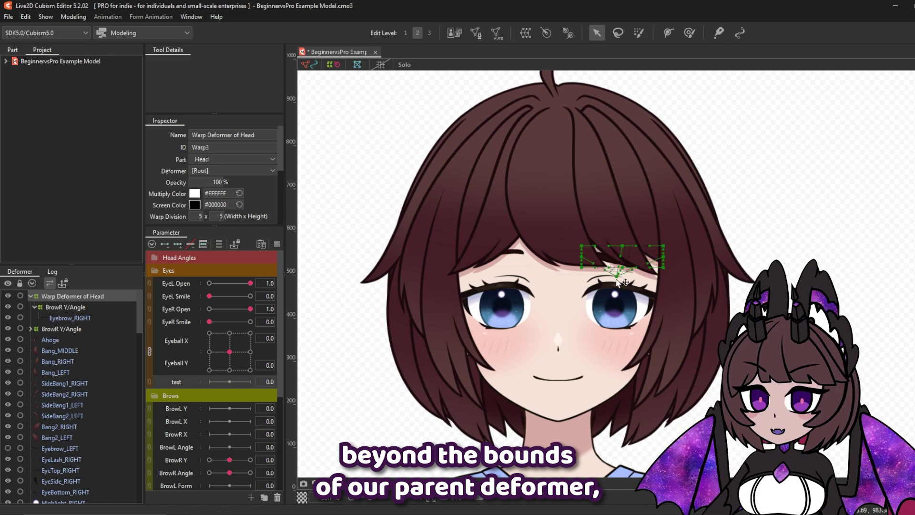
drag(644, 316, 649, 295)
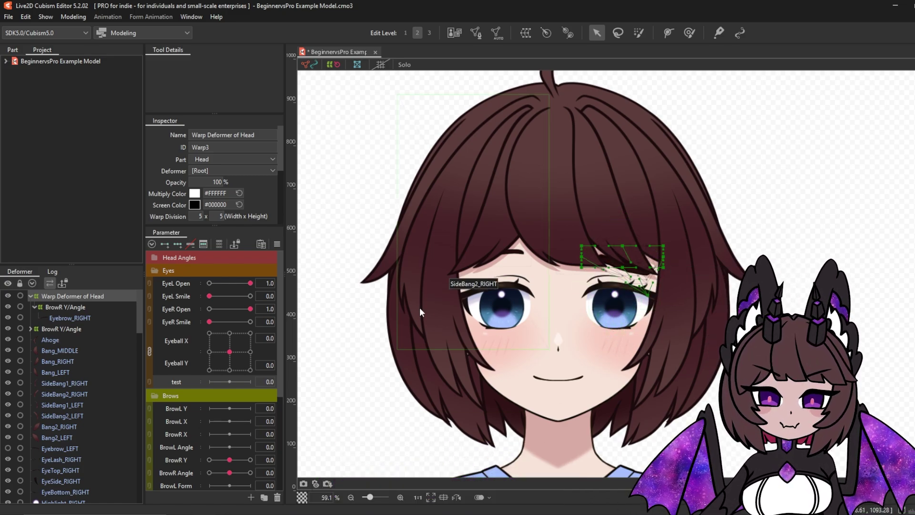
Delete the parent warp deformer above BrowR Y/Angle, keeping the brow deformer.
click(97, 309)
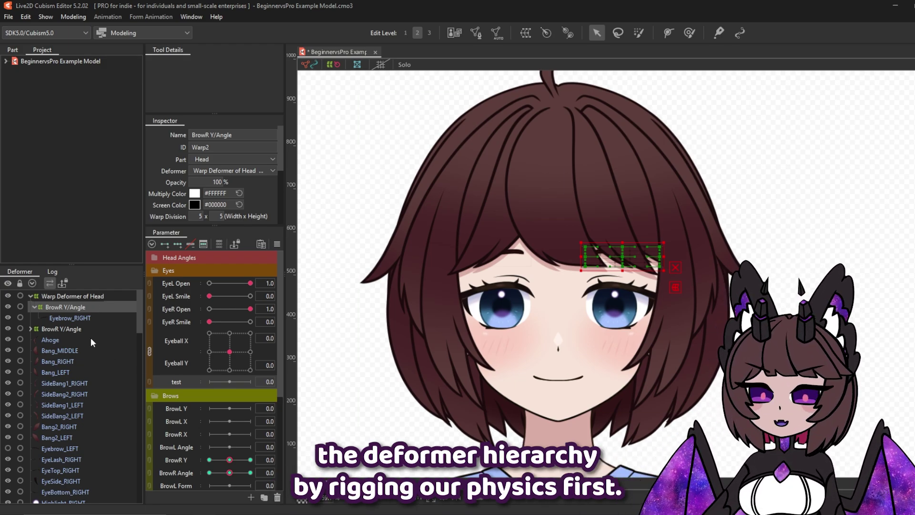
click(93, 296)
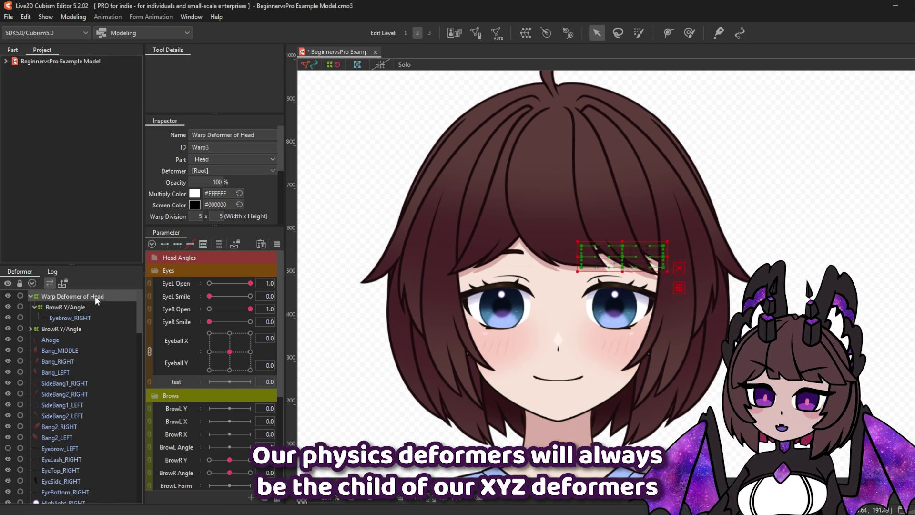
key(Delete)
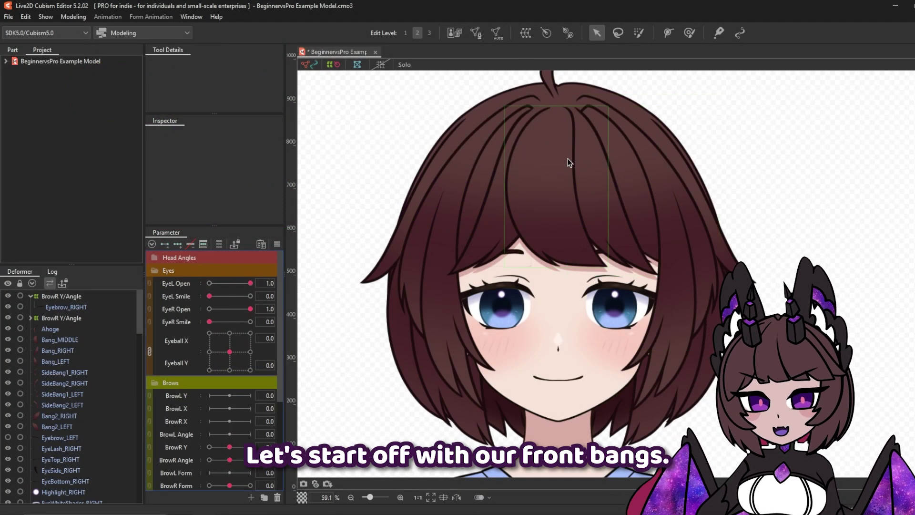
Generate automatic meshes for Bang_MIDDLE and the other front bang pieces.
click(548, 182)
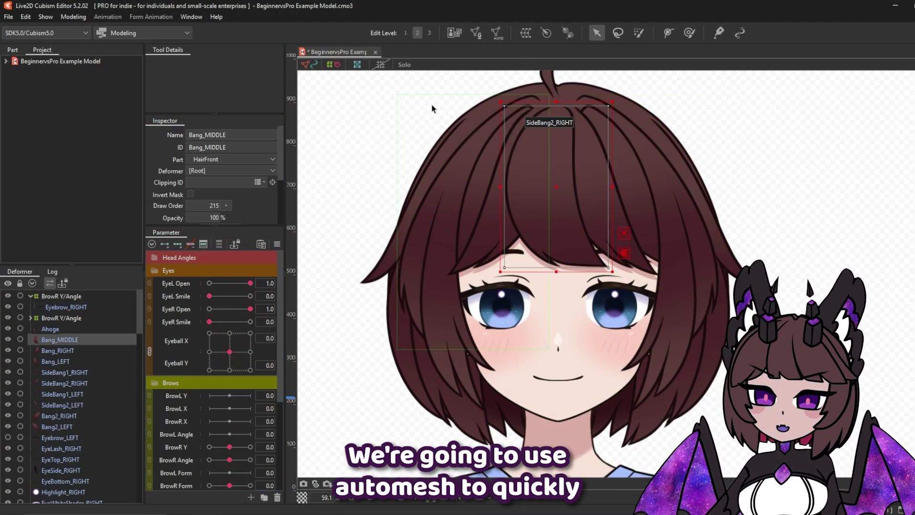
click(497, 32)
click(911, 166)
drag(67, 350, 62, 426)
click(496, 32)
key(Return)
Generate automatic meshes for the four side bang pieces with outside and inside vertices intervals of 50.
click(58, 372)
shift+click(58, 405)
click(497, 32)
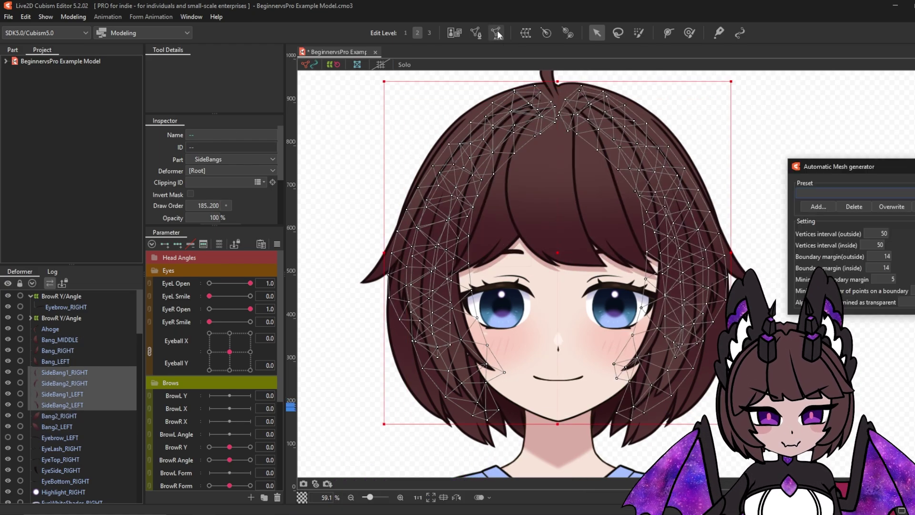
key(Return)
Generate automatic meshes for the five back hair pieces, giving BackHairMain vertices intervals of 20 outside and 22 inside.
click(57, 427)
scroll(61, 385, down, 15)
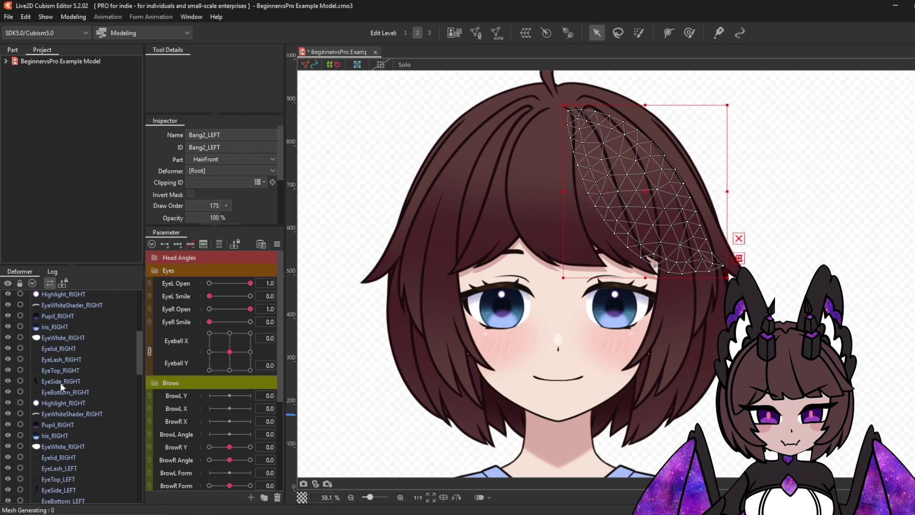
click(57, 455)
shift+click(57, 498)
click(497, 33)
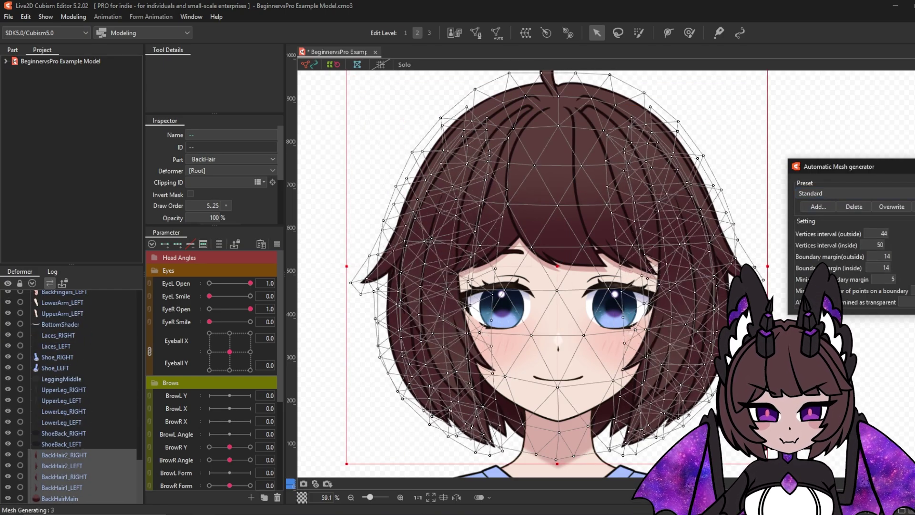
key(Return)
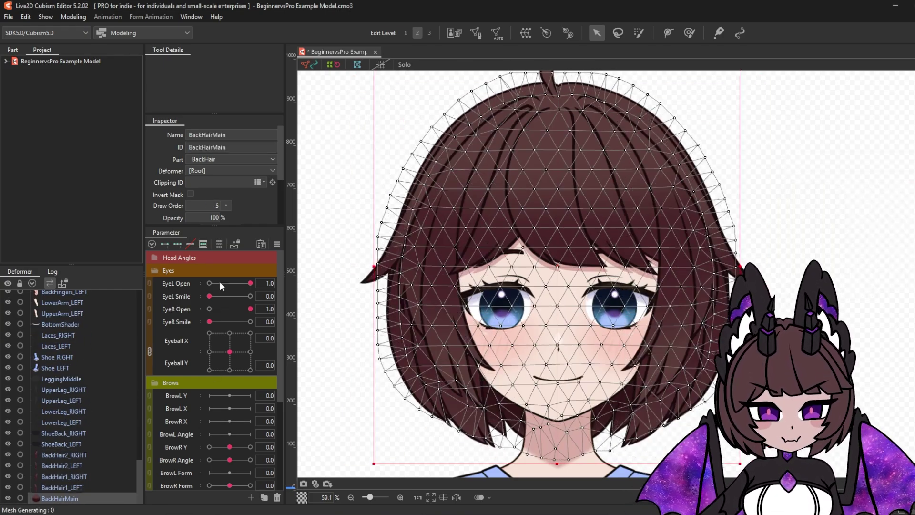
click(497, 32)
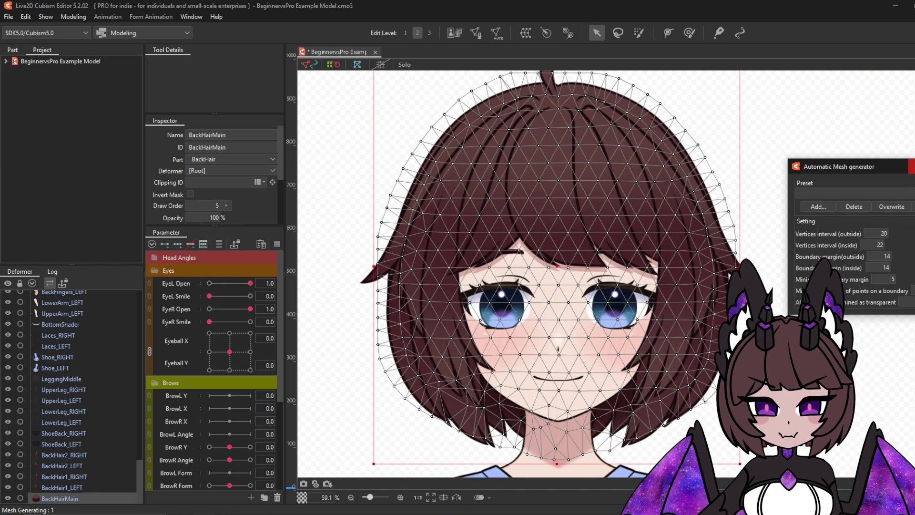
key(Return)
Create a vertical chain of three connected rotation deformers on Bang_MIDDLE, running from the crown down to the fringe.
scroll(73, 362, up, 5)
scroll(72, 358, up, 5)
click(57, 340)
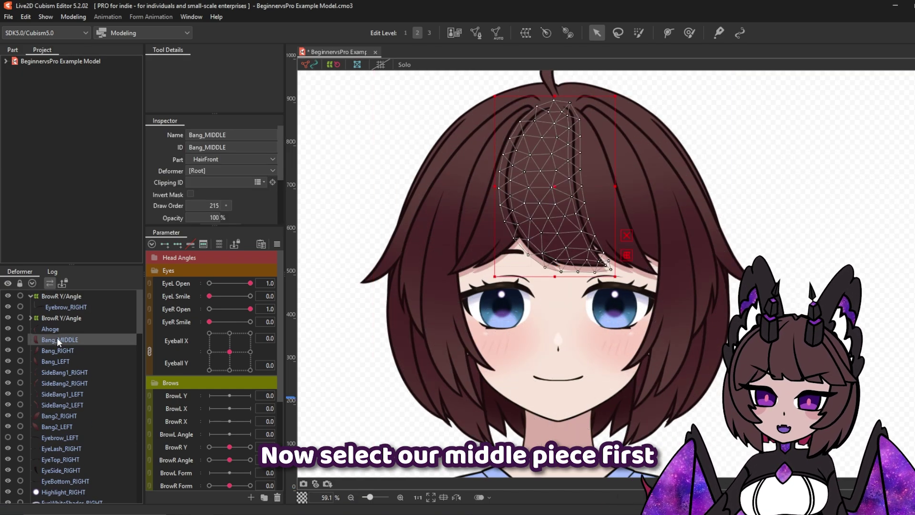
click(569, 33)
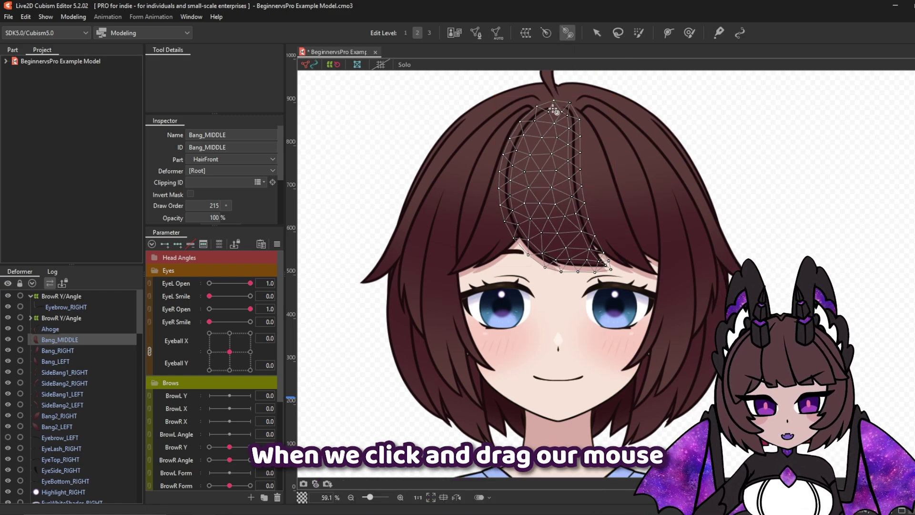
drag(554, 110, 551, 145)
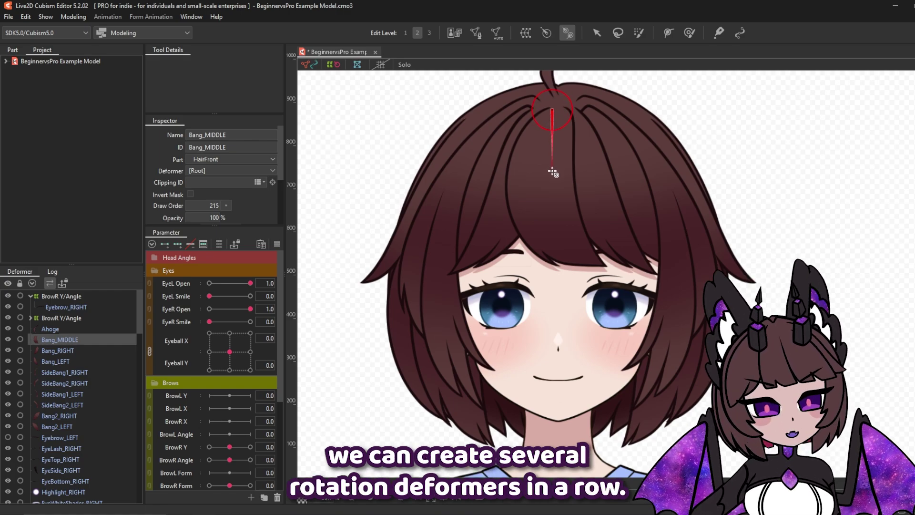
drag(553, 173, 552, 173)
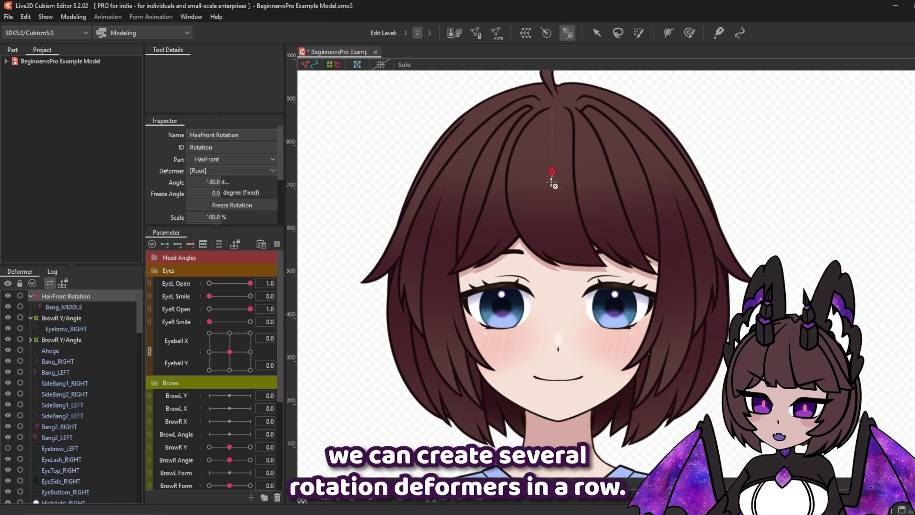
click(553, 227)
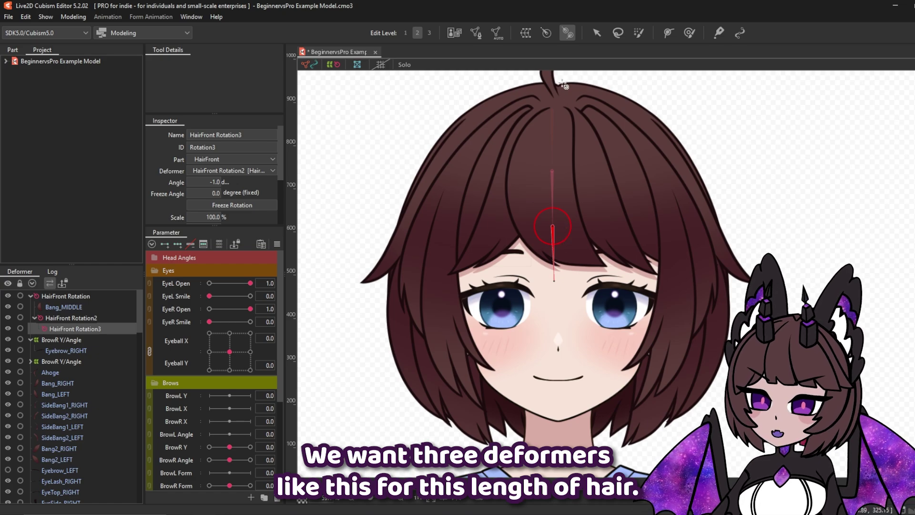
Apply Skinning to Bang_MIDDLE together with its three HairFront rotation deformers and accept the caution notice.
click(597, 33)
click(74, 297)
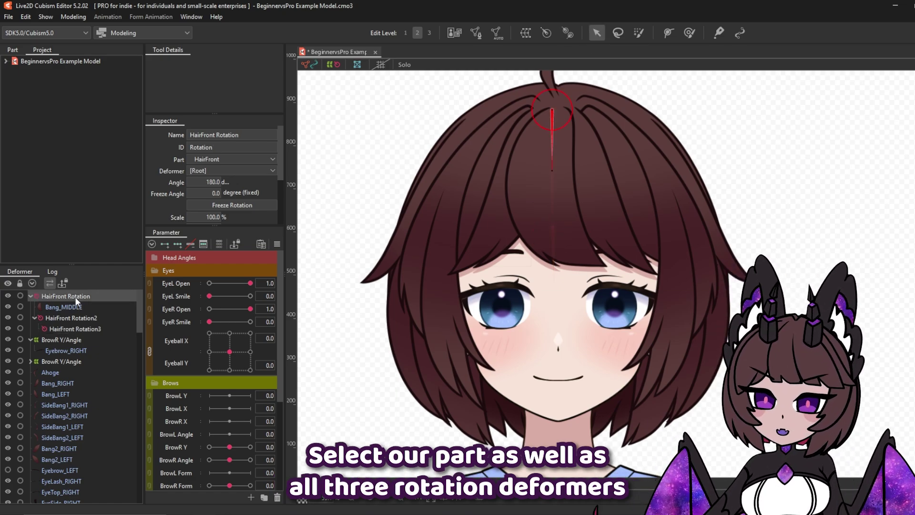
ctrl+click(76, 306)
ctrl+click(78, 317)
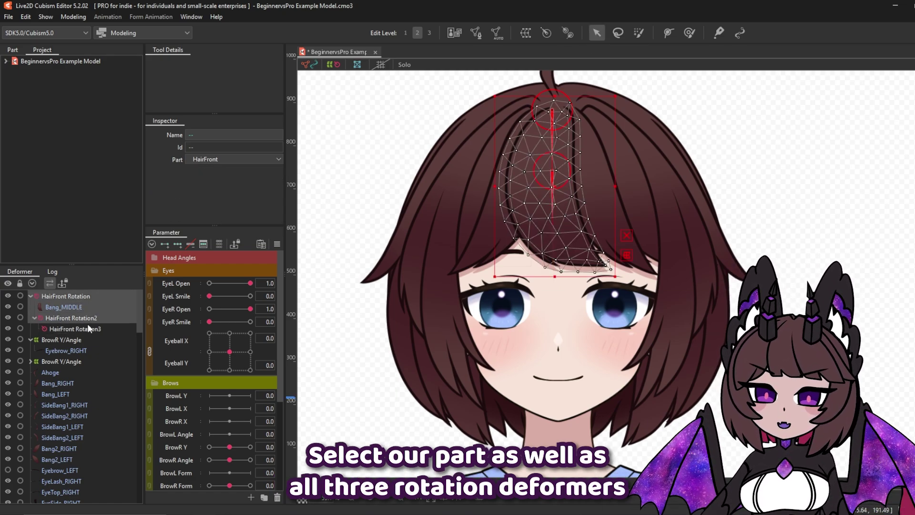
ctrl+click(89, 329)
click(59, 16)
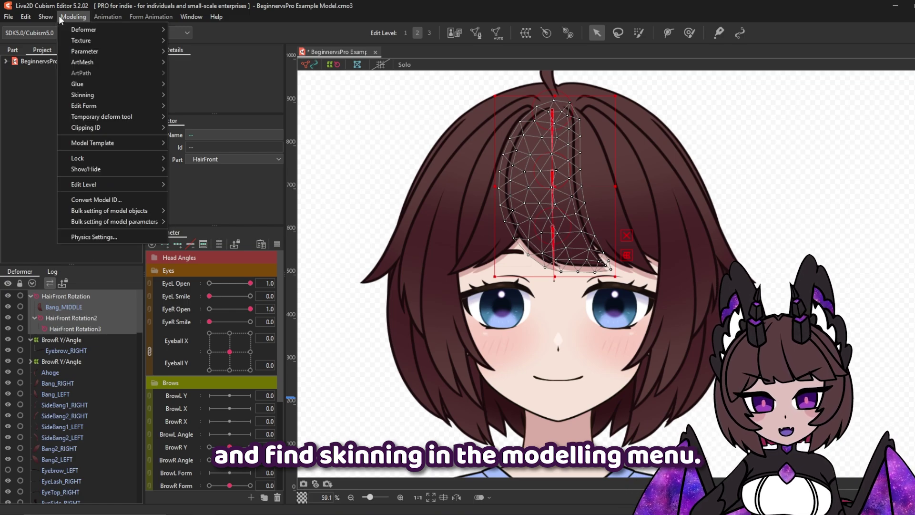
mouse_move(119, 94)
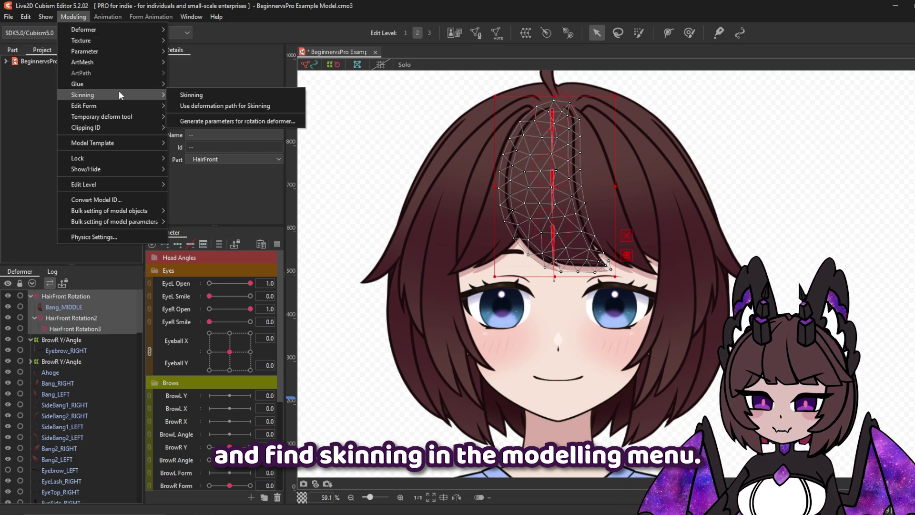
click(197, 95)
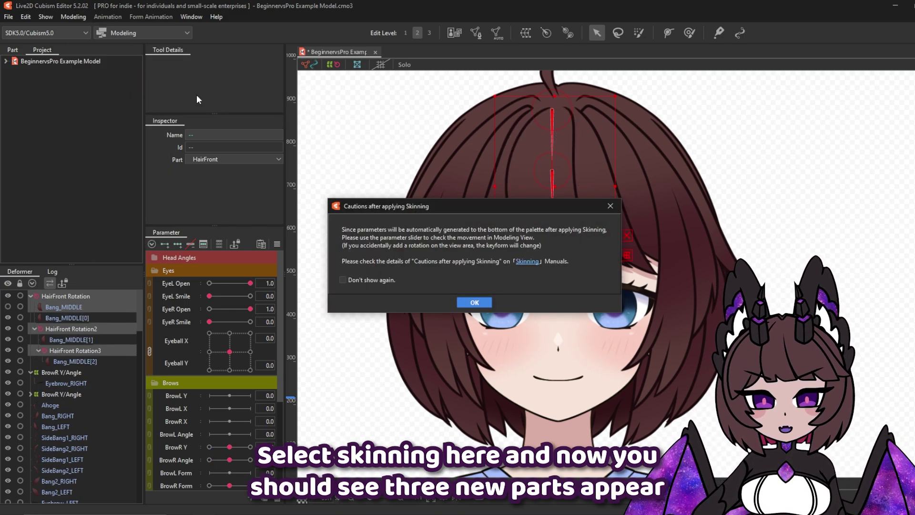
click(482, 303)
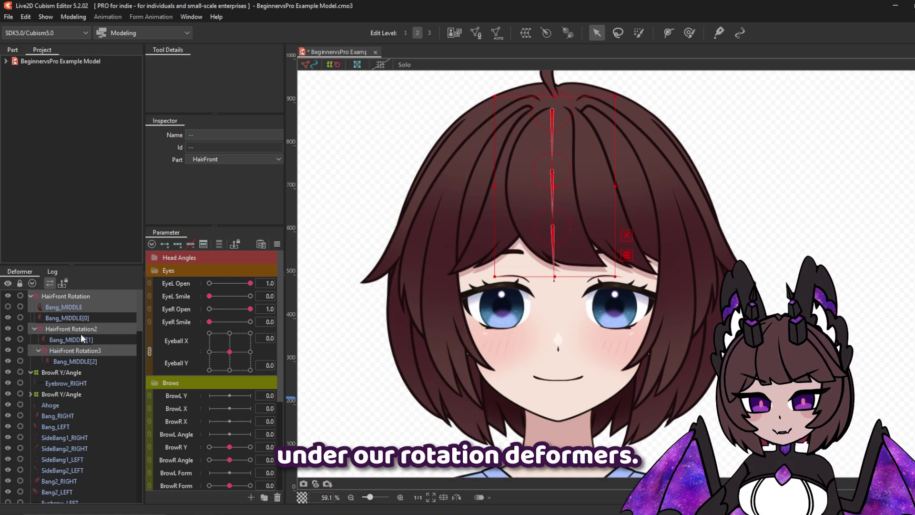
Examine the skinned Bang_MIDDLE pieces under their deformers and try rotating HairFront Rotation2 to about 12.8 degrees.
click(82, 317)
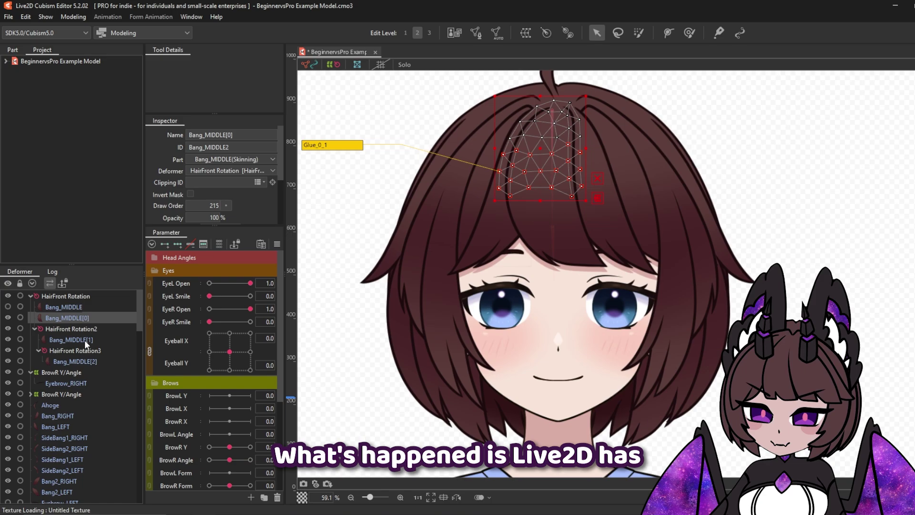
click(85, 340)
click(84, 361)
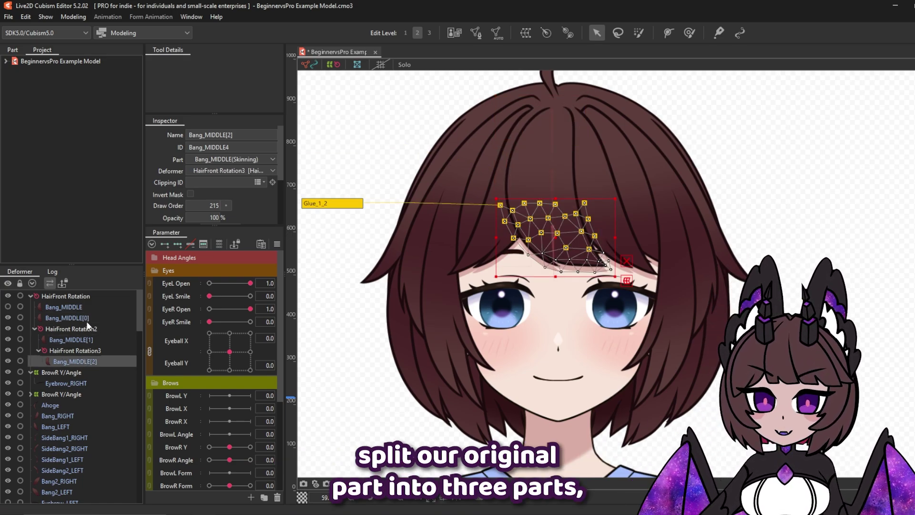
click(72, 297)
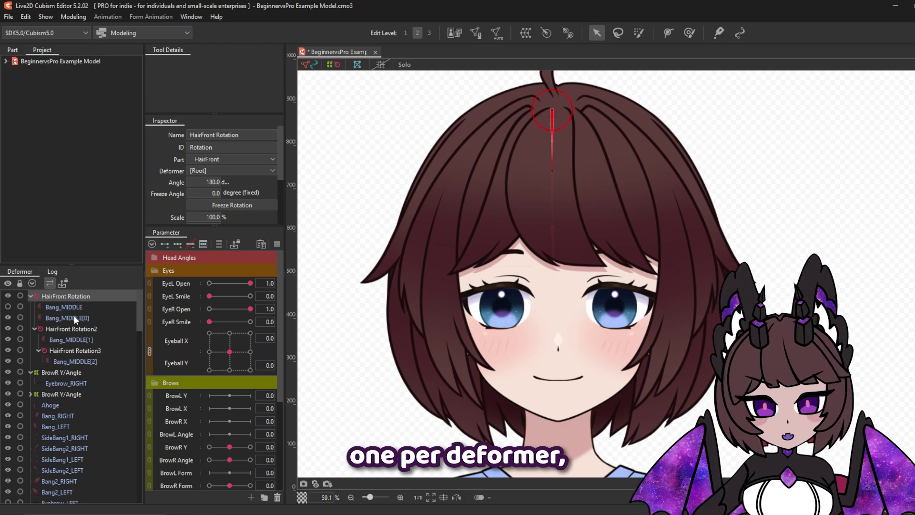
click(74, 317)
click(74, 329)
click(76, 339)
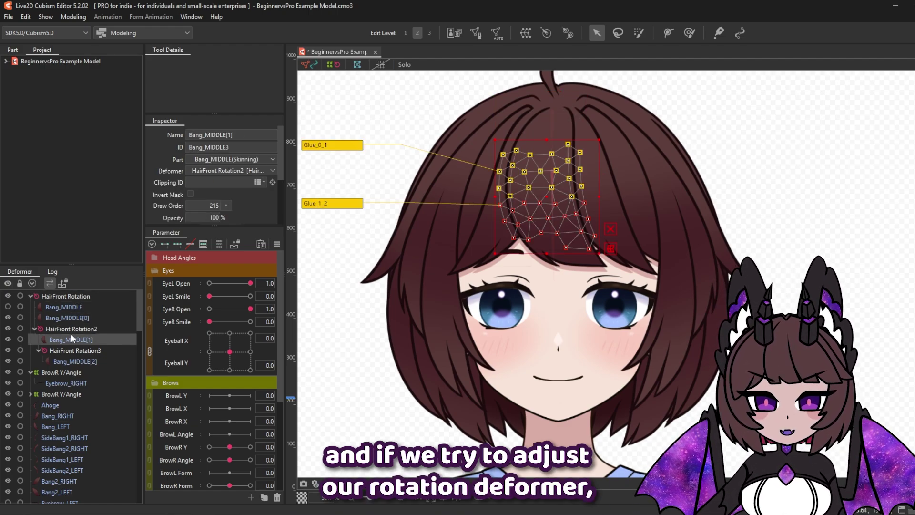
click(72, 329)
mouse_move(552, 220)
mouse_down()
mouse_move(540, 223)
mouse_move(559, 228)
mouse_move(539, 224)
mouse_up()
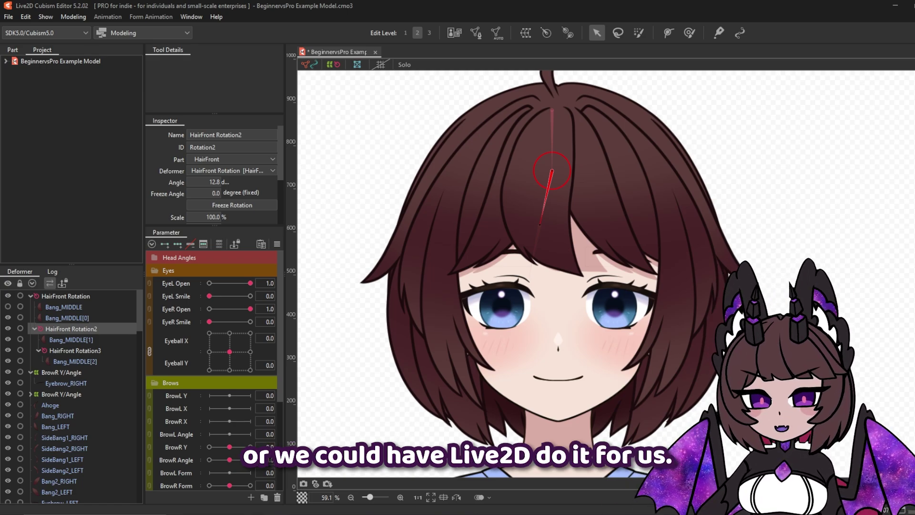
Generate parameters named "Hair Front Physics" for the three middle-bang rotation deformers, with an angle range of 30.
click(75, 351)
ctrl+click(73, 328)
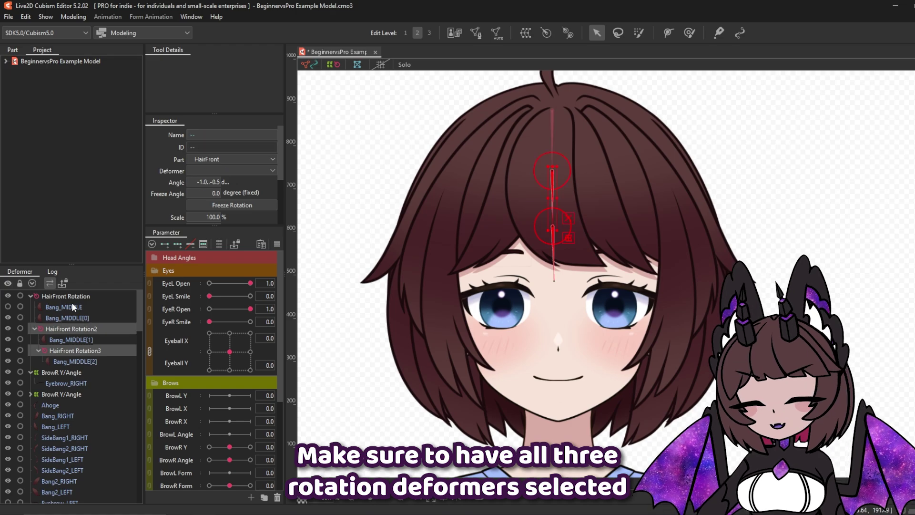
ctrl+click(76, 296)
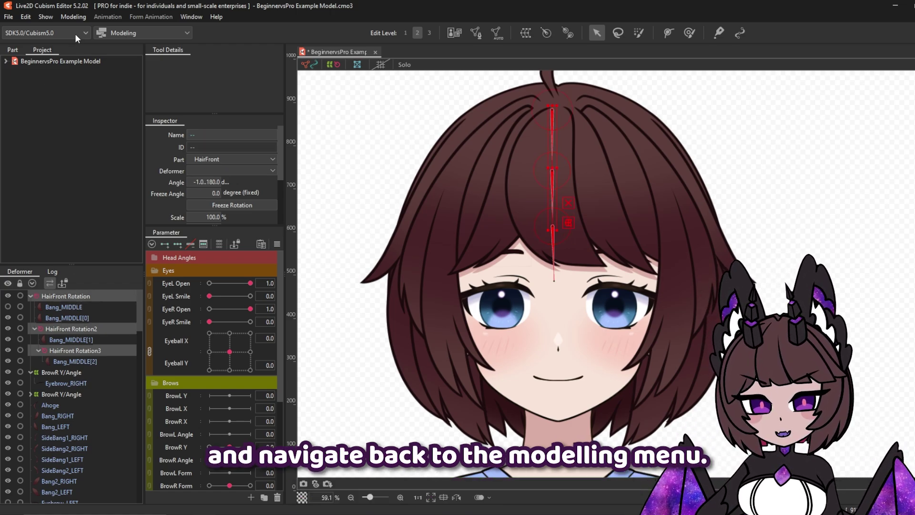
click(78, 17)
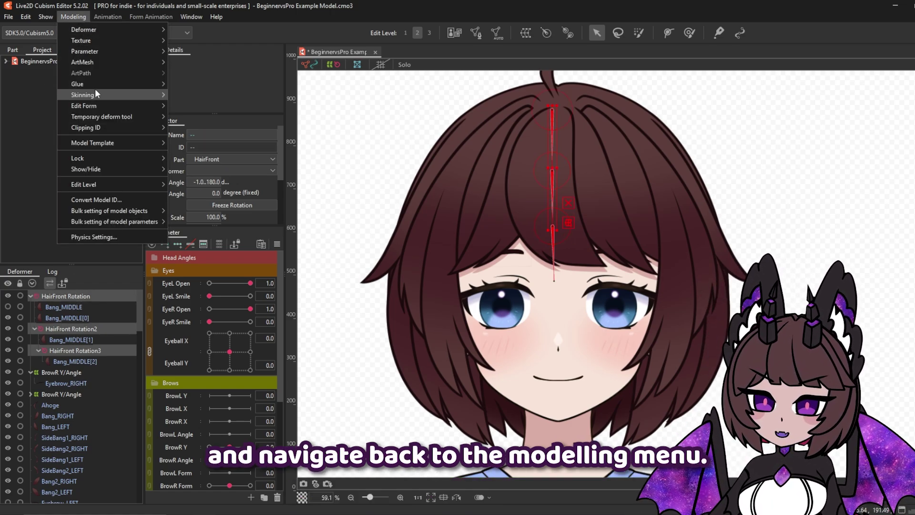
mouse_move(95, 94)
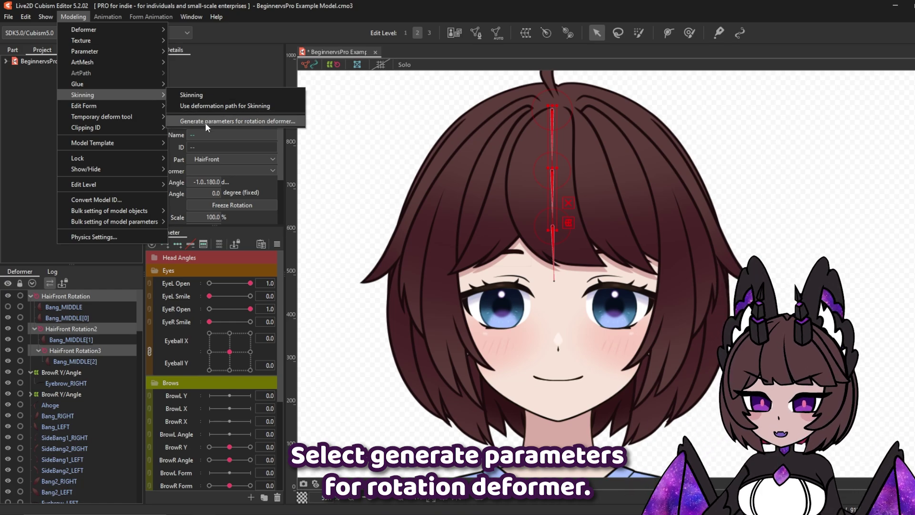
click(205, 122)
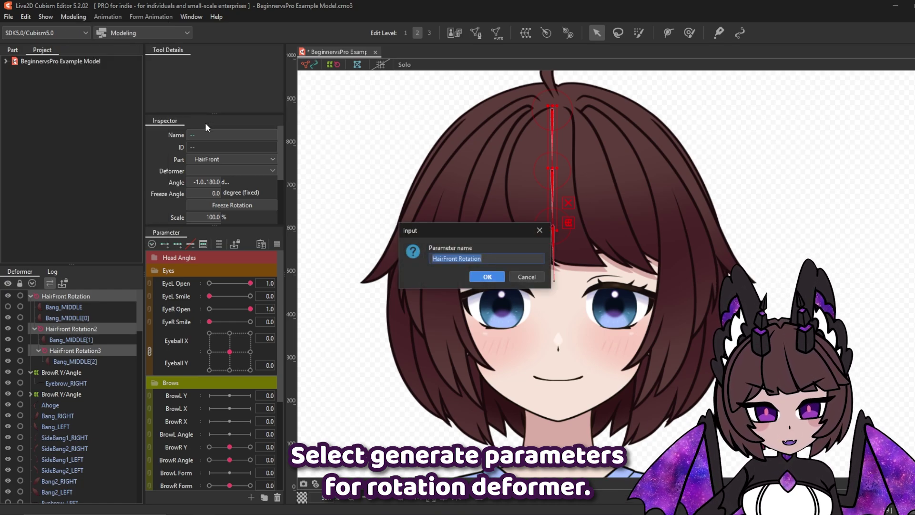
click(485, 258)
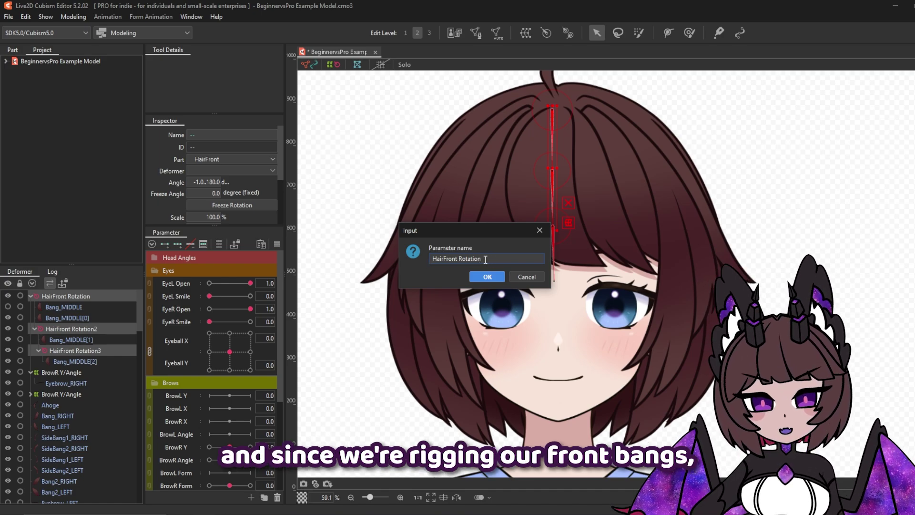
drag(485, 260, 425, 257)
text(Hair Fro)
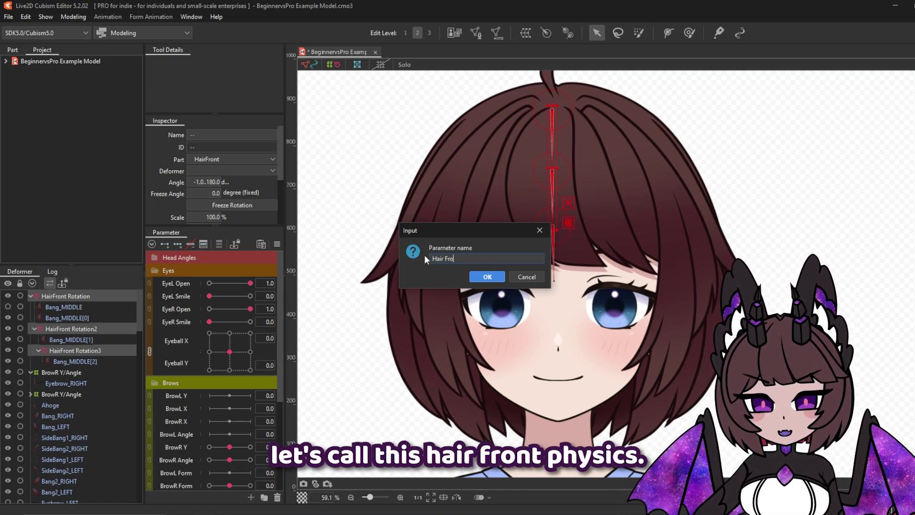
text(nt Physics)
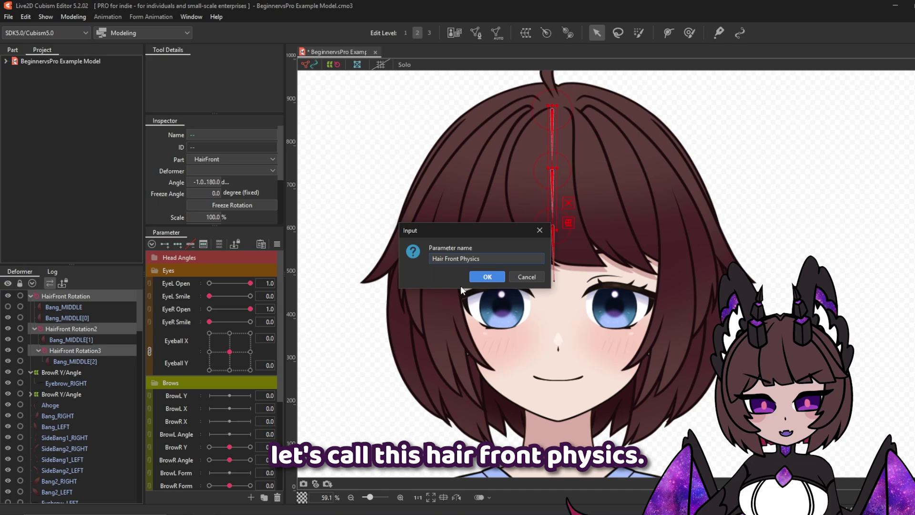
click(477, 276)
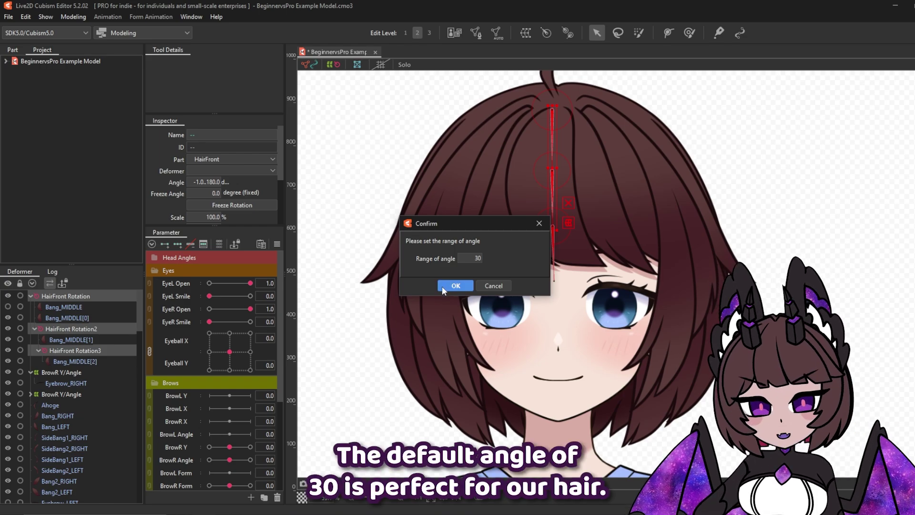
click(456, 286)
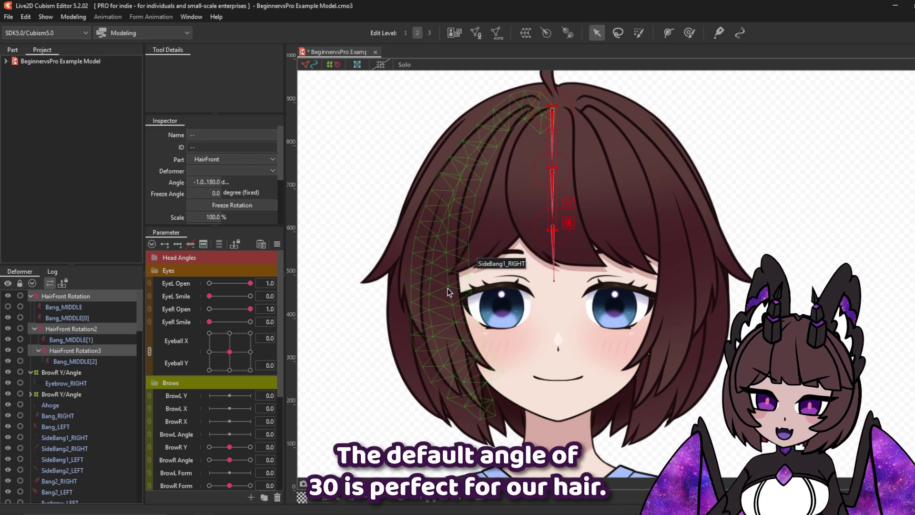
Expand the Hair Front Physics folder and test the bang's movement with parameter [1] at about -2.5 and [2] at 30.
scroll(157, 388, down, 4)
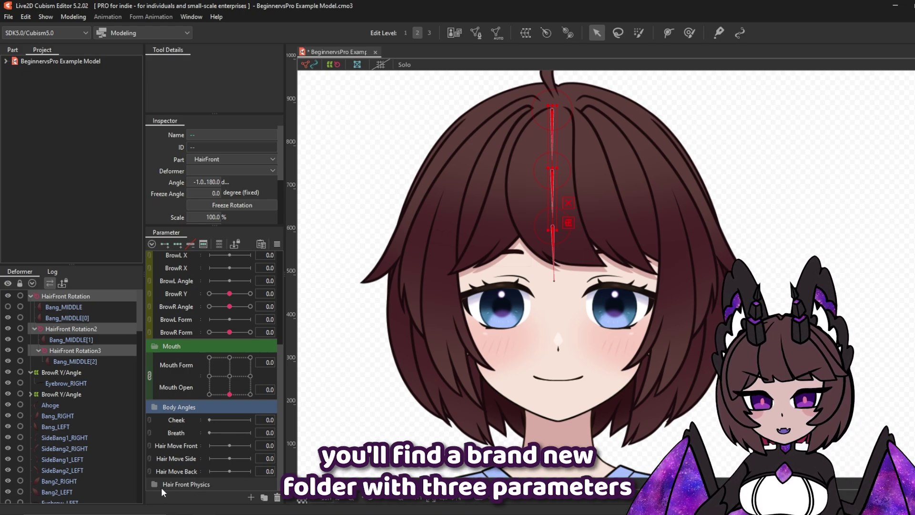
scroll(177, 472, down, 1)
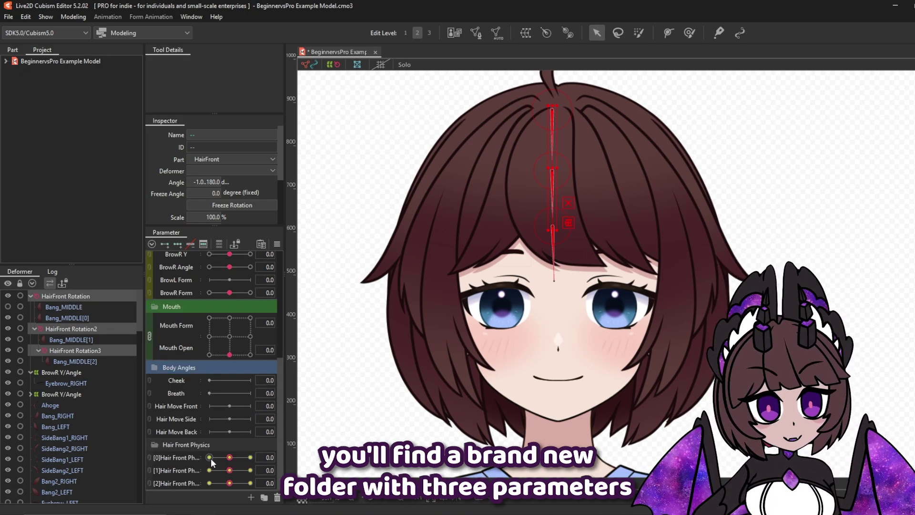
mouse_move(230, 470)
mouse_down()
mouse_move(239, 467)
mouse_move(224, 468)
mouse_up()
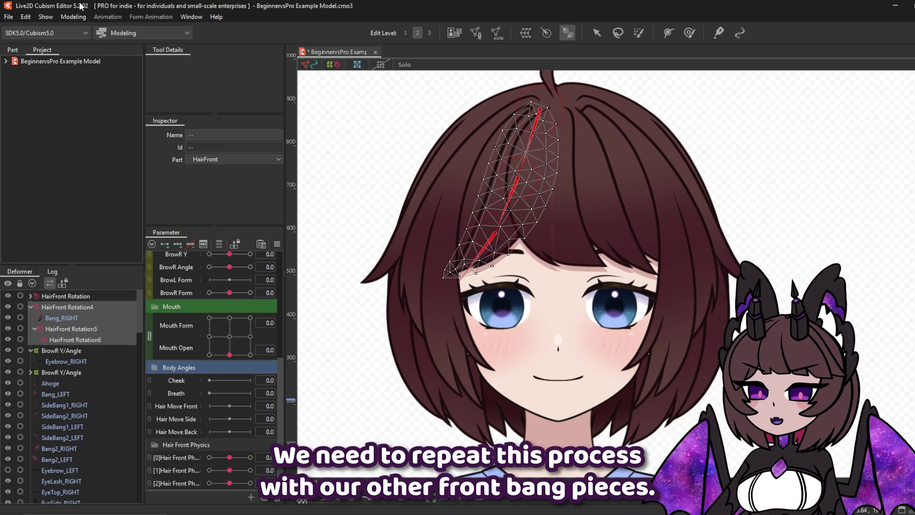
Skin Bang_RIGHT to its three rotation deformers and generate their parameters under the name "Hair Front Physics".
click(73, 16)
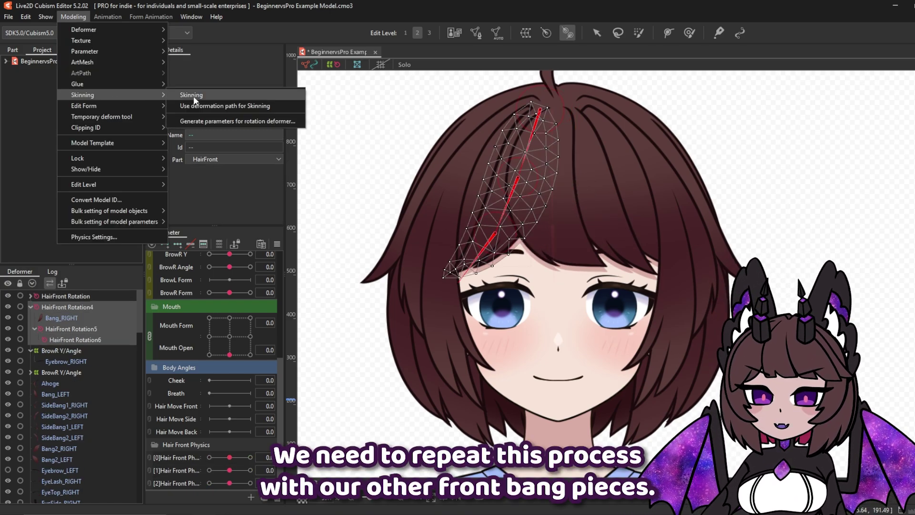
click(195, 95)
click(73, 17)
mouse_move(98, 93)
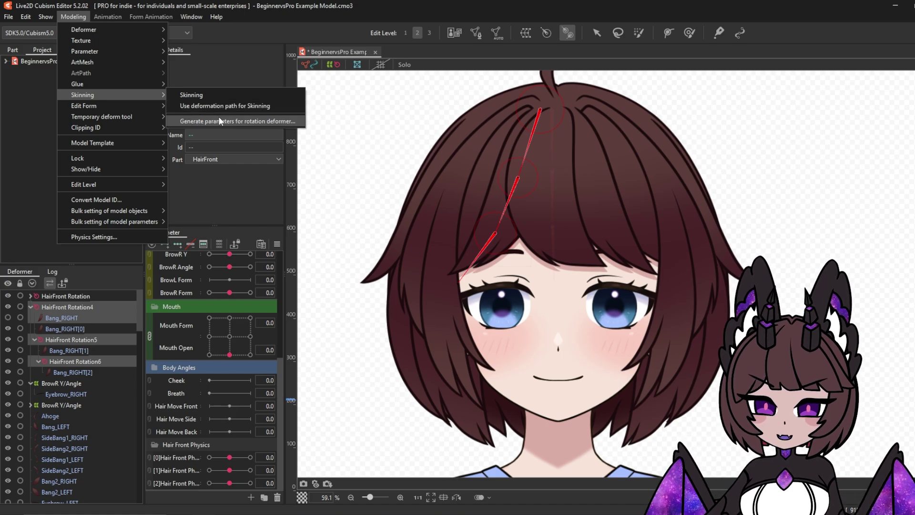
click(224, 121)
text(Haiu)
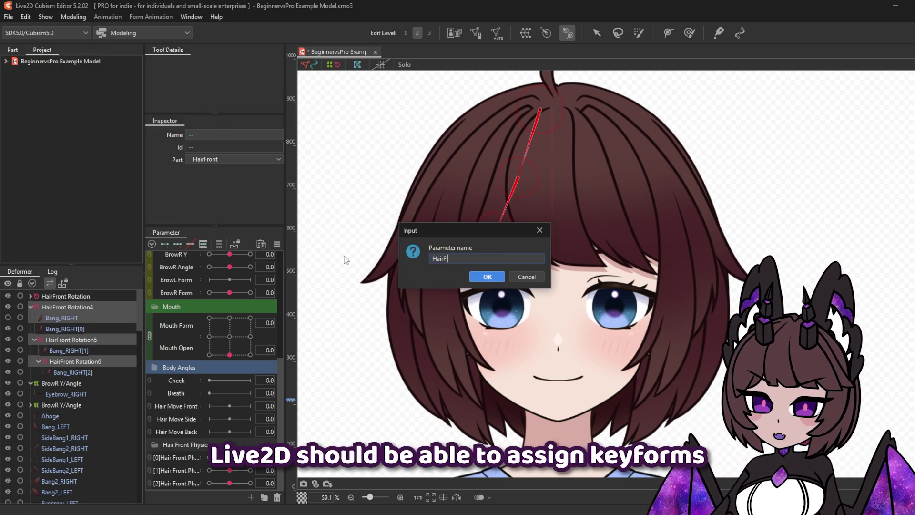
text( Front Physics)
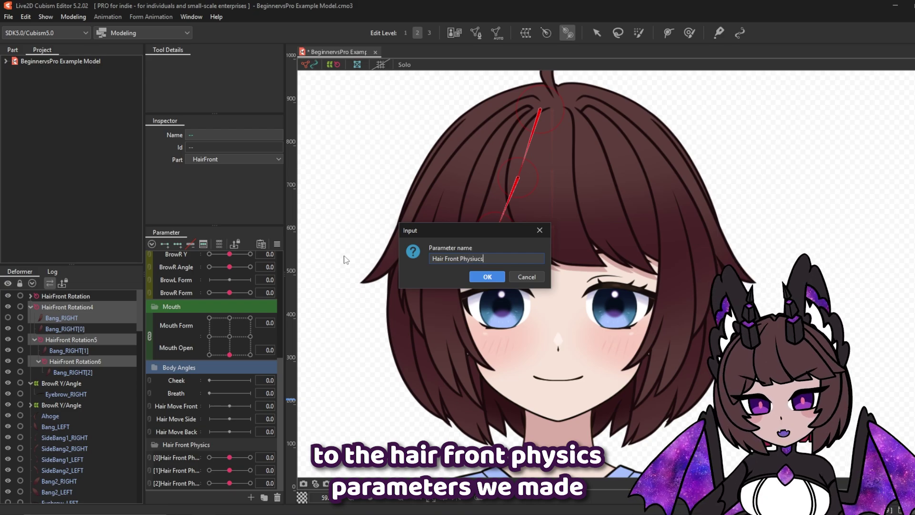
click(486, 276)
click(456, 285)
Expand the second Hair Front Physics folder and check which parameters hold the Bang_RIGHT keyforms.
scroll(209, 400, down, 1)
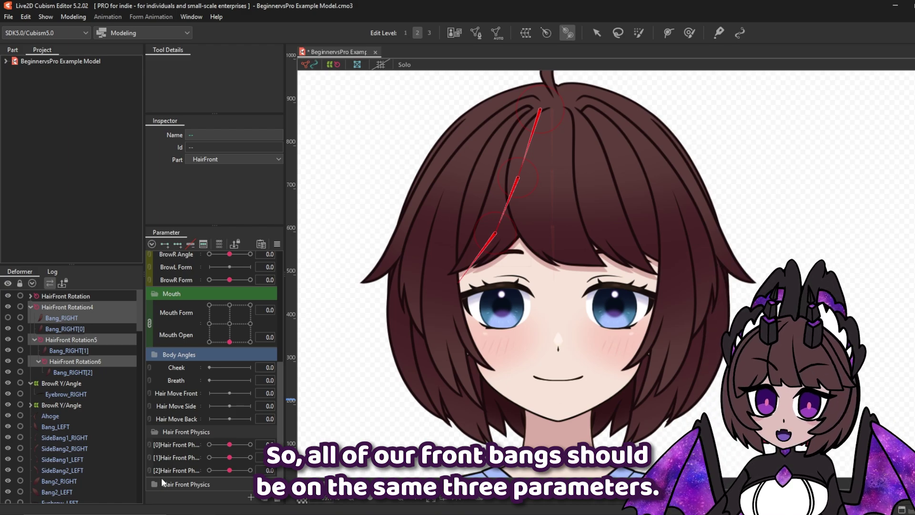
click(154, 479)
scroll(213, 426, down, 3)
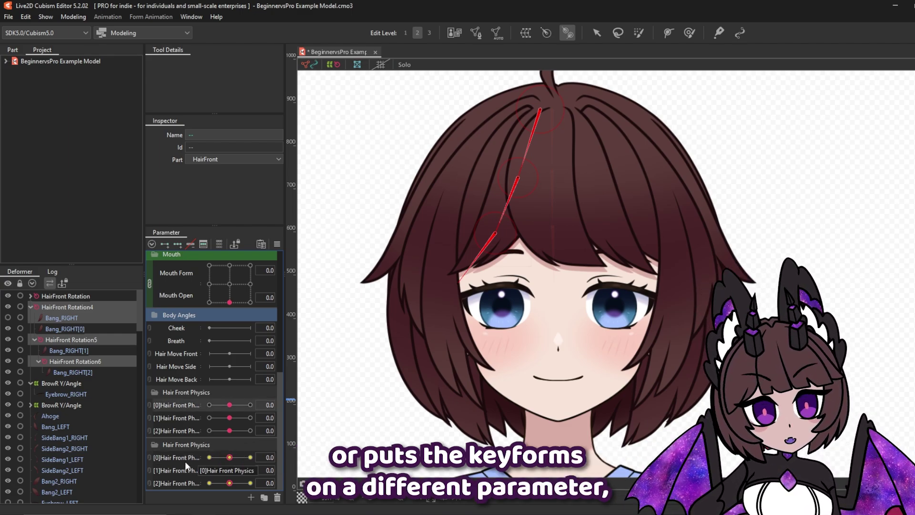
Try to key HairFront Rotation4 manually on the first [0]Hair Front Physics parameter, rotating it at 30, and undo the attempt.
click(191, 243)
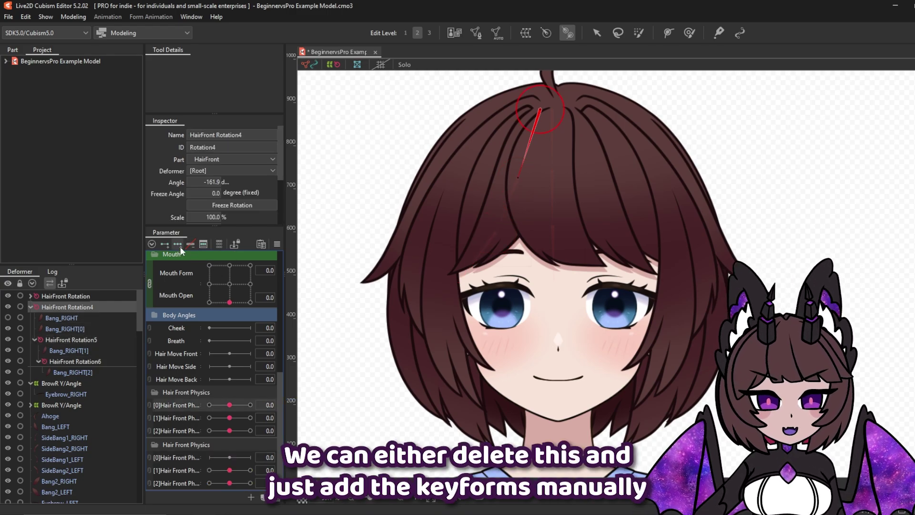
click(178, 244)
drag(230, 405, 263, 402)
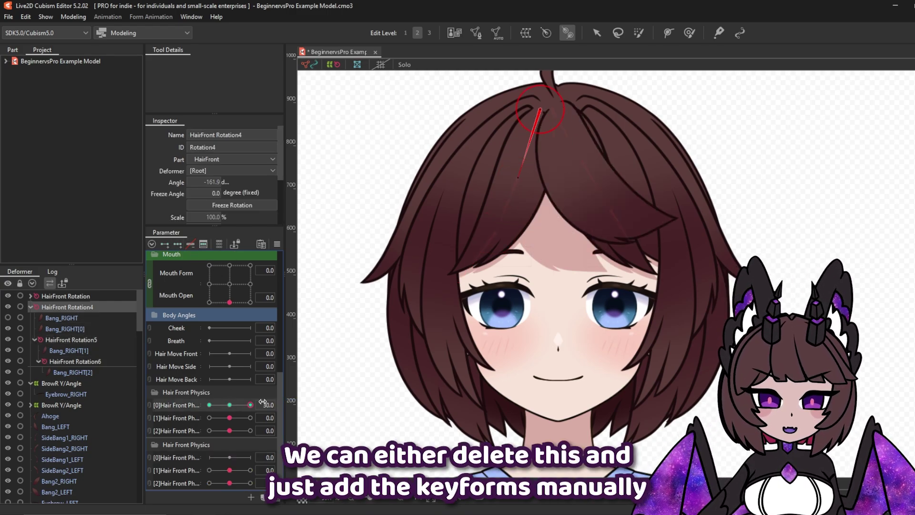
click(596, 33)
drag(518, 177, 541, 182)
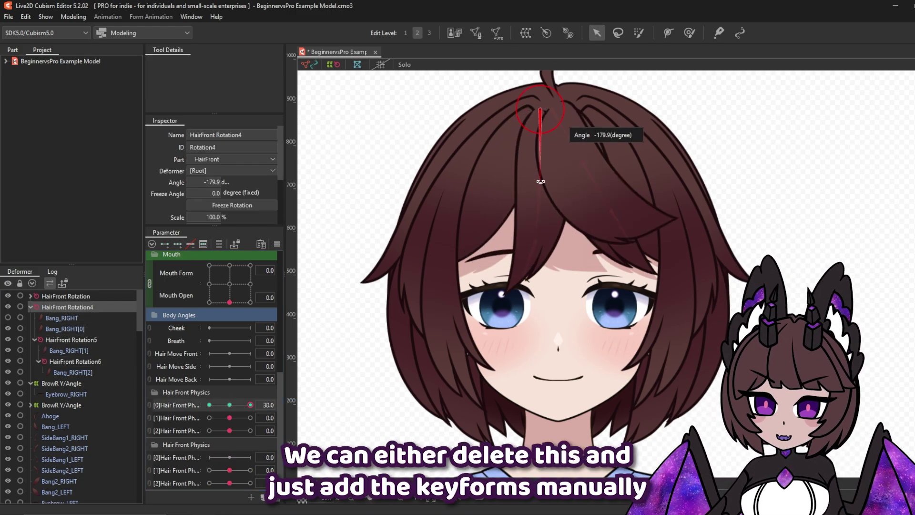
key(ctrl+z)
key(ctrl+z)
key(ctrl+z)
key(ctrl+z)
Change the keyforms on the second folder's [0]Hair Front Physics to the first folder's [0]Hair Front Physics parameter.
click(180, 460)
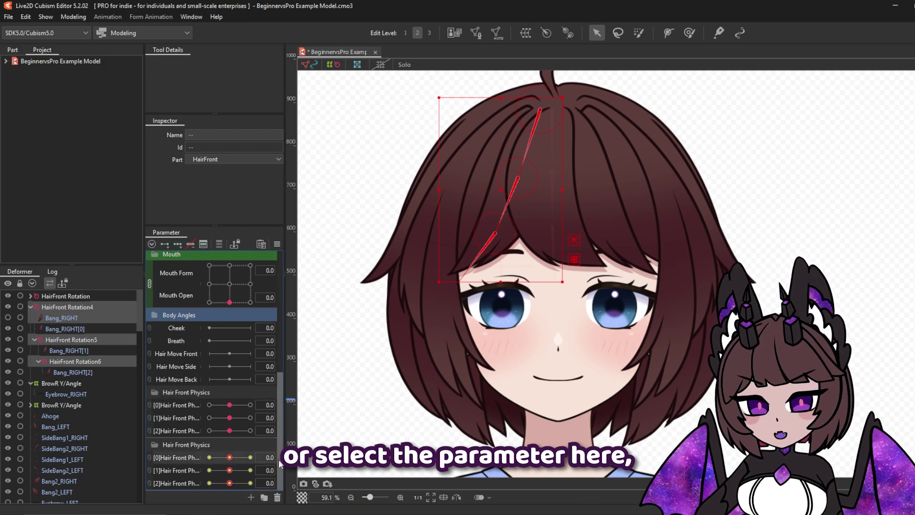
click(292, 457)
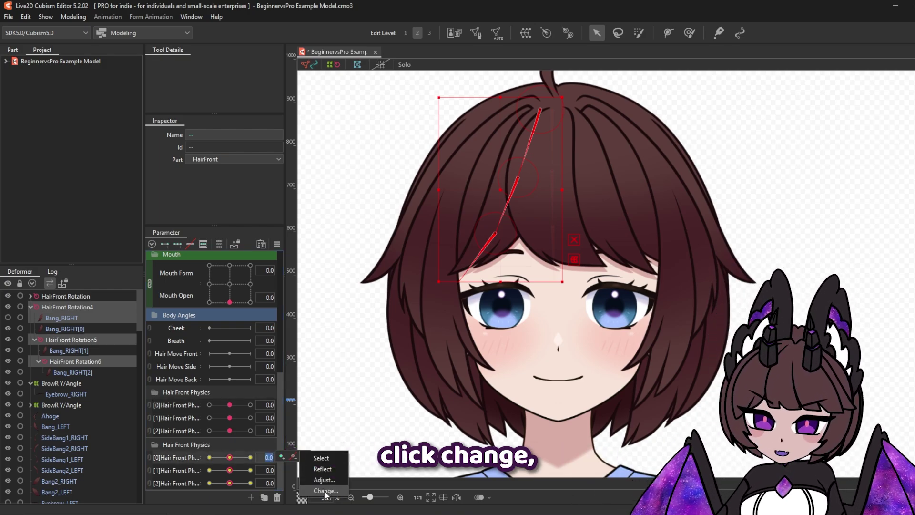
click(325, 491)
scroll(424, 239, down, 2)
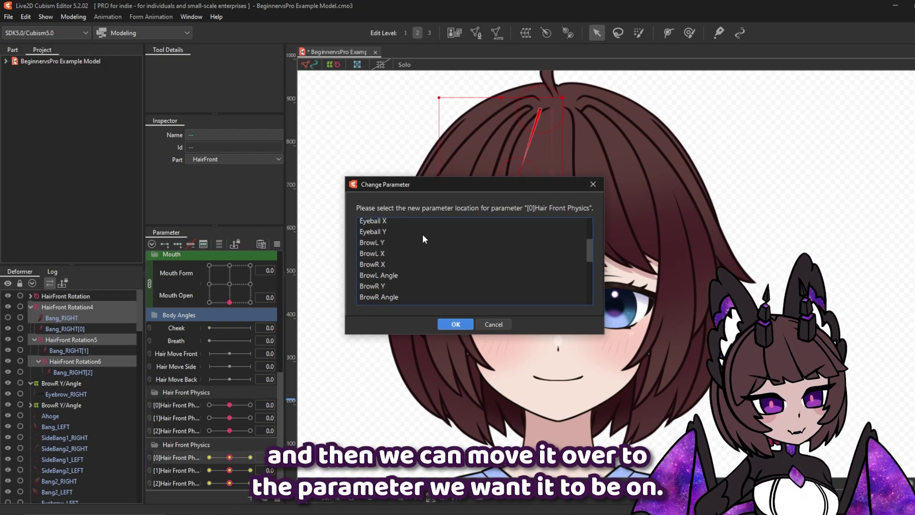
scroll(423, 235, down, 5)
click(395, 278)
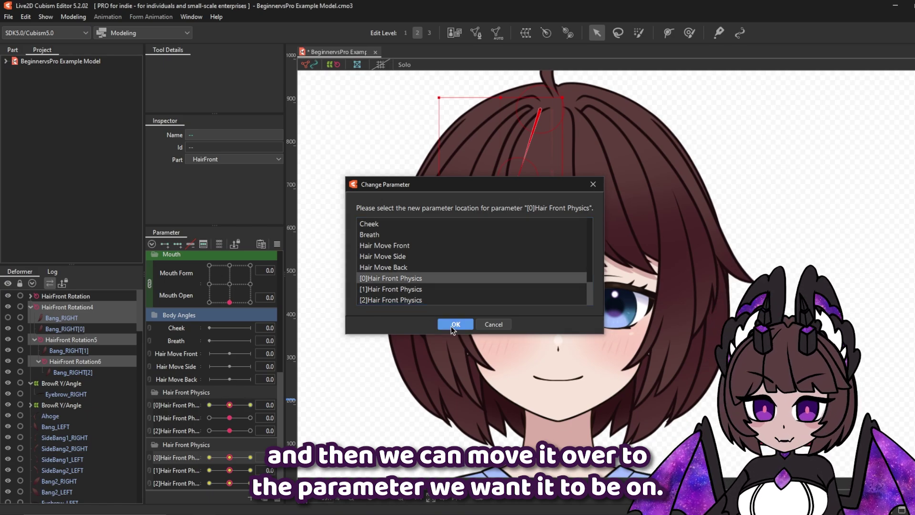
click(452, 327)
Change the keyforms on the second folder's [1]Hair Front Physics to the first folder's [1]Hair Front Physics parameter.
click(293, 471)
click(326, 504)
scroll(441, 266, down, 6)
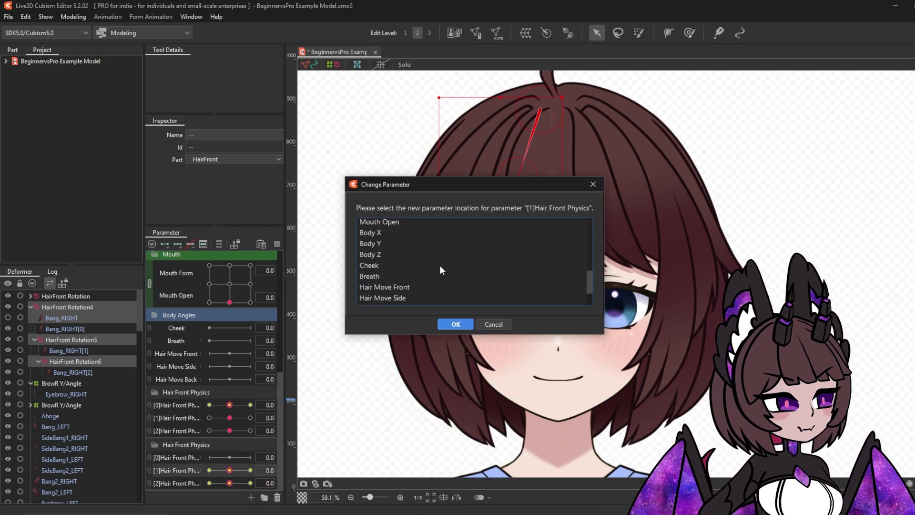
scroll(440, 267, down, 2)
click(409, 279)
click(453, 324)
Change the keyforms on the second folder's [2]Hair Front Physics to the first folder's [2]Hair Front Physics parameter.
click(270, 483)
click(304, 482)
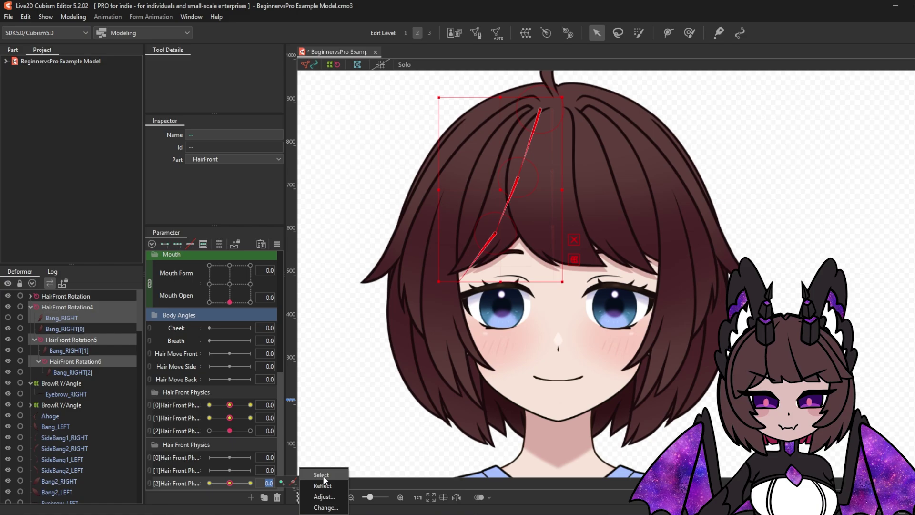
click(325, 507)
scroll(467, 241, down, 5)
click(404, 279)
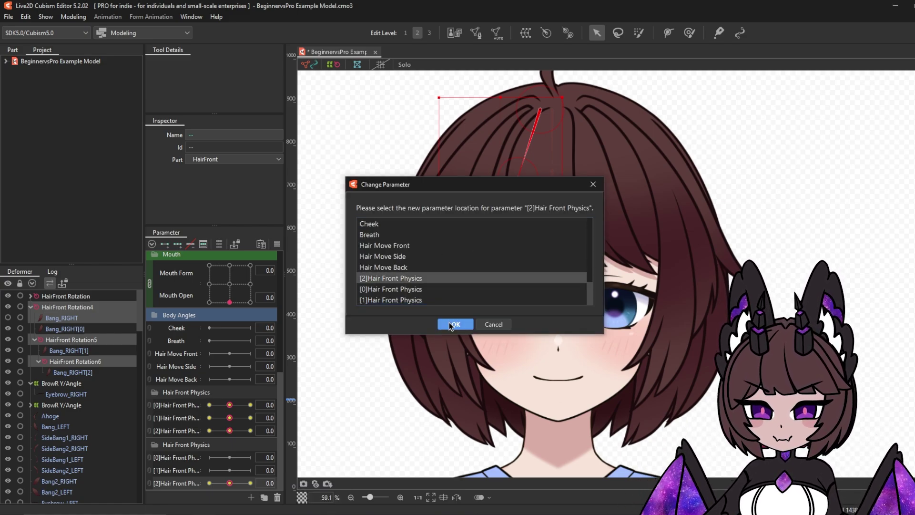
click(450, 323)
Delete the unused Hair Move Front, Hair Move Side and Hair Move Back parameters.
click(176, 353)
shift+click(177, 379)
click(277, 497)
click(520, 279)
Delete the second, emptied Hair Front Physics folder together with its three parameters.
click(200, 444)
click(277, 498)
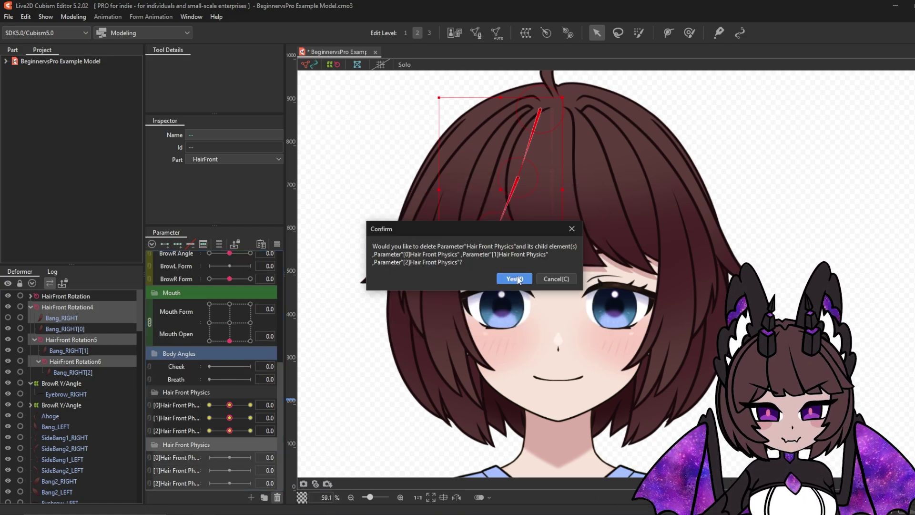
click(515, 279)
Build chains of three rotation deformers for Bang_LEFT and Ahoge, and skin both strands to them.
click(31, 307)
click(57, 323)
click(567, 33)
click(564, 110)
click(582, 180)
click(59, 362)
click(568, 32)
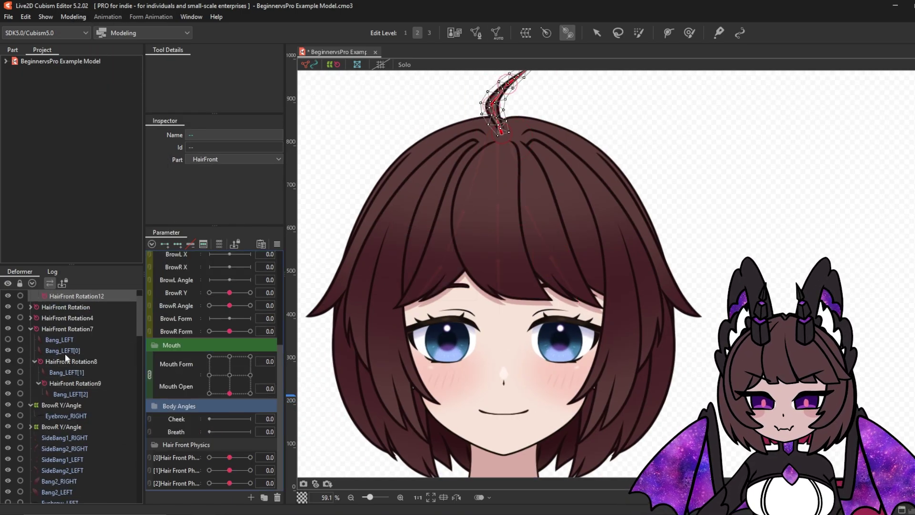
Generate Hair Front Physics parameters for the remaining front hair deformers and move their keyforms onto the existing Hair Front Physics parameters.
click(74, 17)
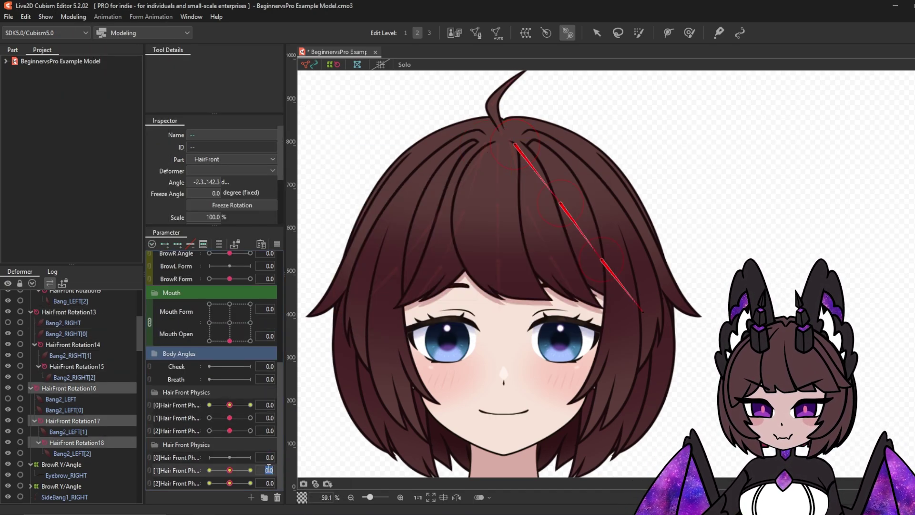
double_click(269, 457)
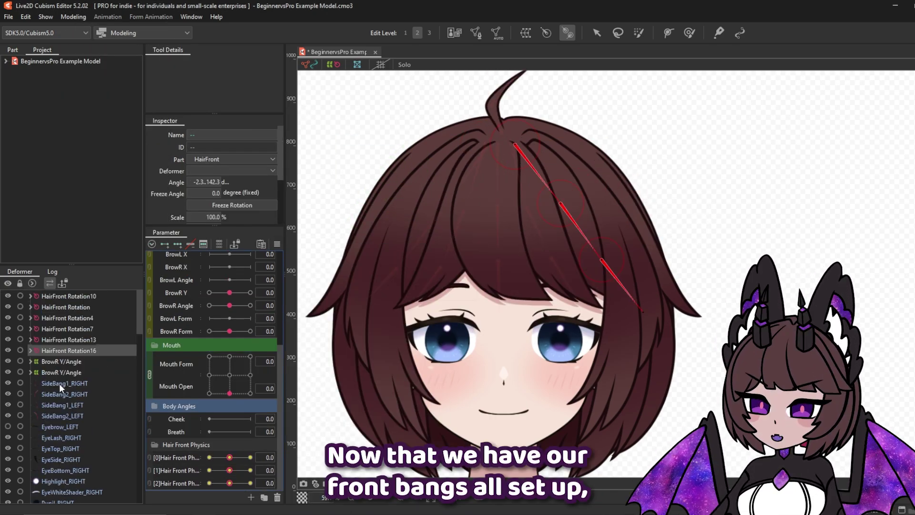
Create a chain of four rotation deformers along SideBang1_RIGHT from its root to its tip.
click(67, 386)
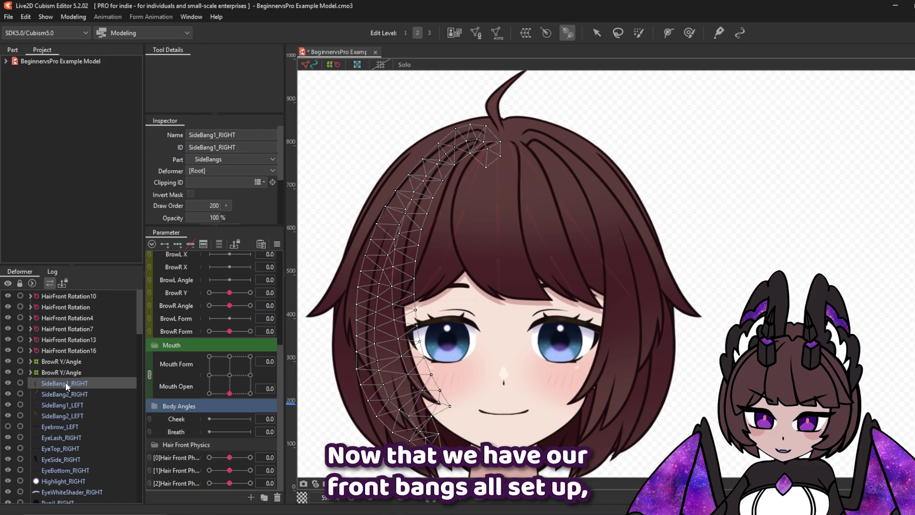
scroll(583, 268, down, 3)
scroll(501, 352, up, 3)
scroll(572, 216, down, 3)
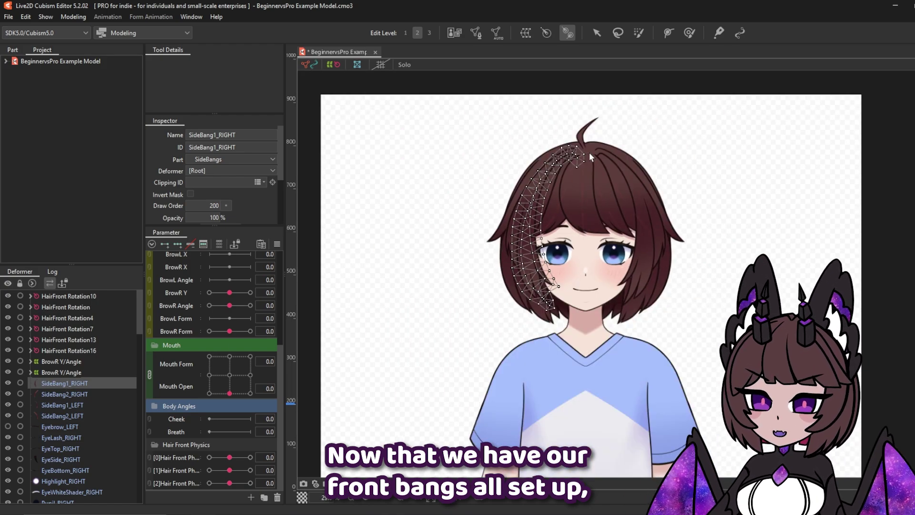
scroll(590, 153, up, 4)
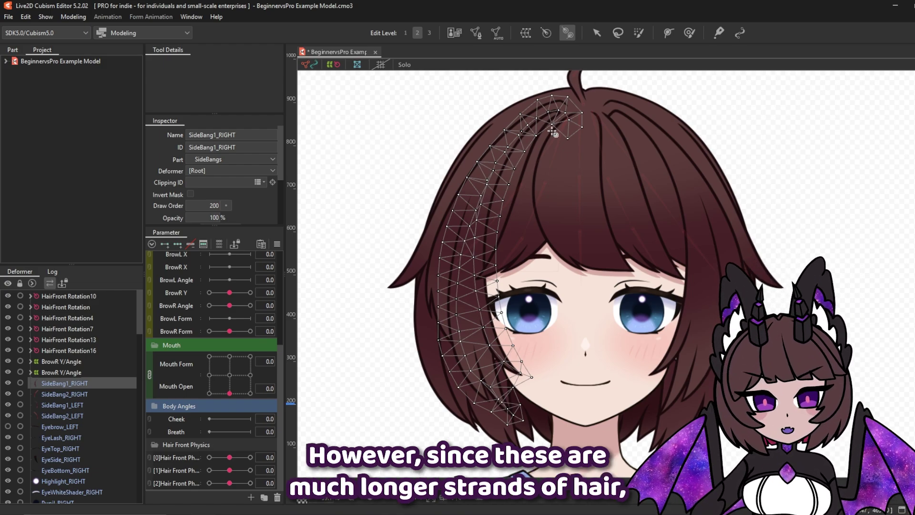
drag(552, 105, 491, 183)
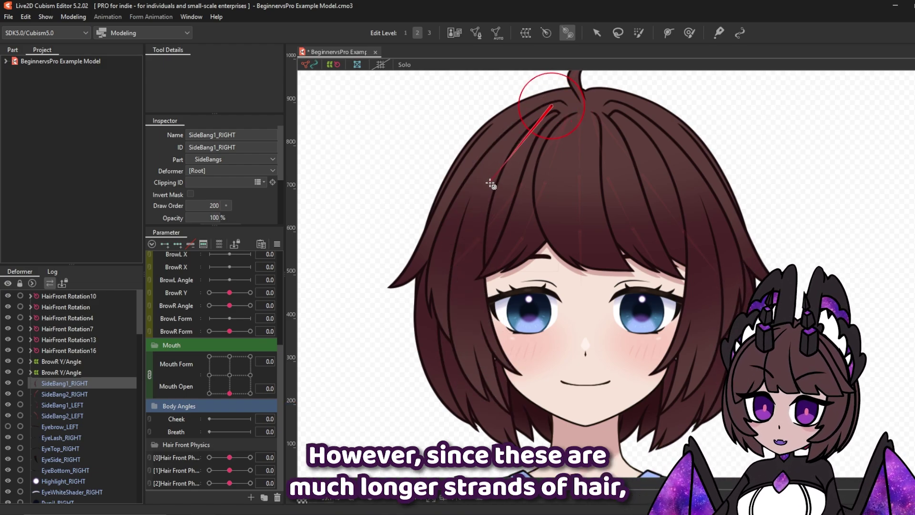
click(490, 183)
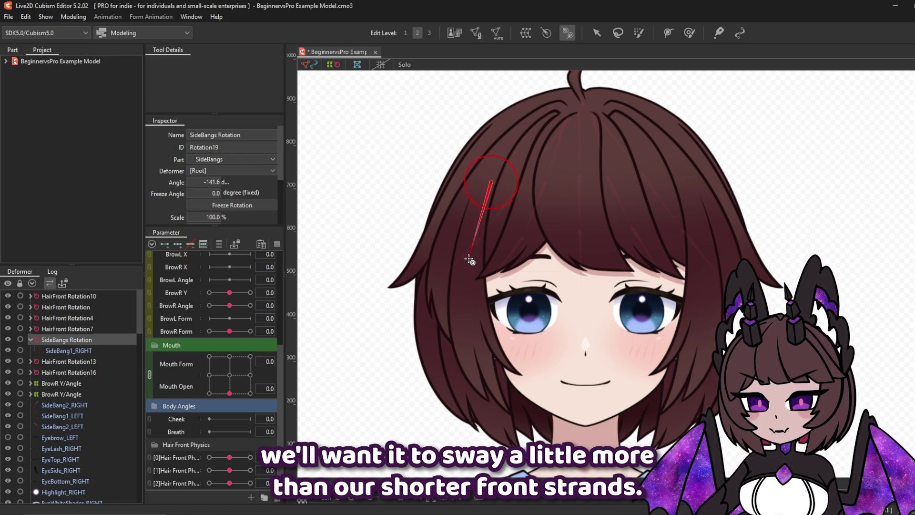
drag(470, 260, 470, 258)
drag(470, 258, 499, 418)
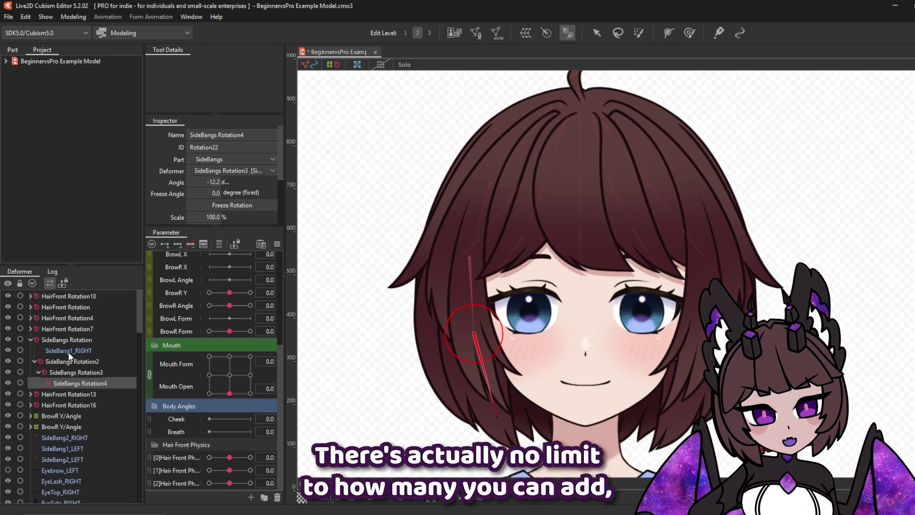
Skin SideBang1_RIGHT to its four SideBangs rotation deformers.
click(78, 339)
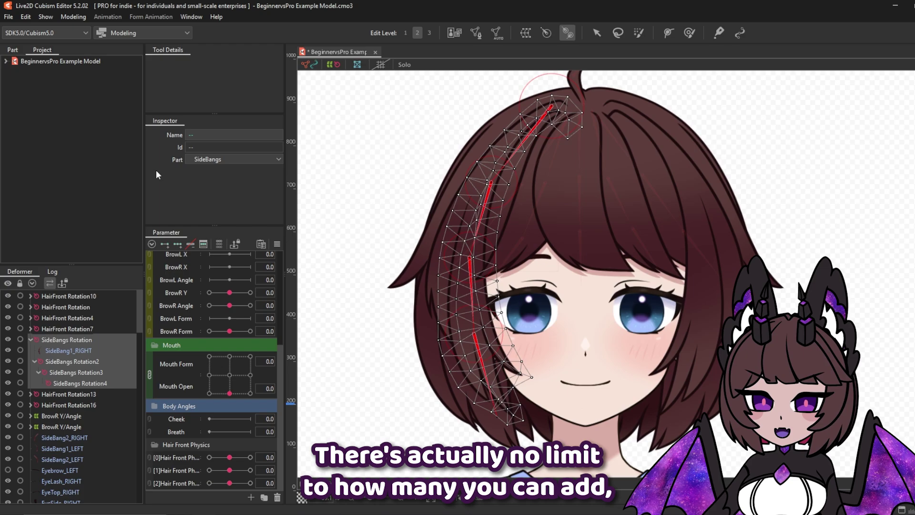
click(70, 16)
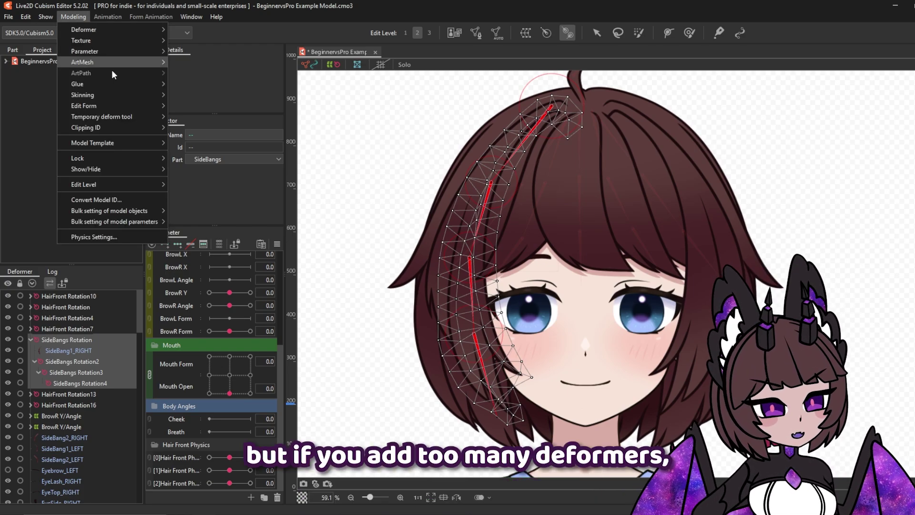
mouse_move(99, 95)
click(211, 96)
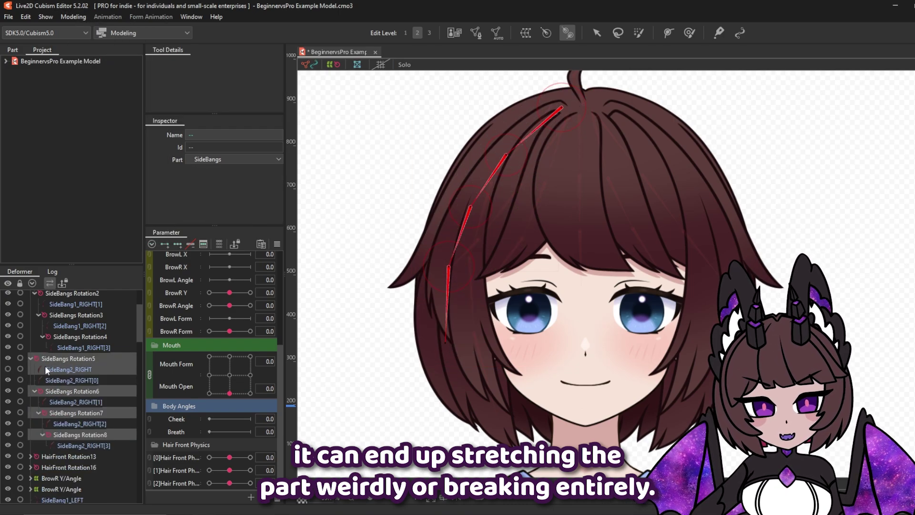
Generate parameters named "Sidebangs Physics R" for the four SideBang2_RIGHT rotation deformers.
ctrl+click(45, 369)
click(73, 16)
mouse_move(98, 96)
click(211, 108)
text(Sidebangs Physics R)
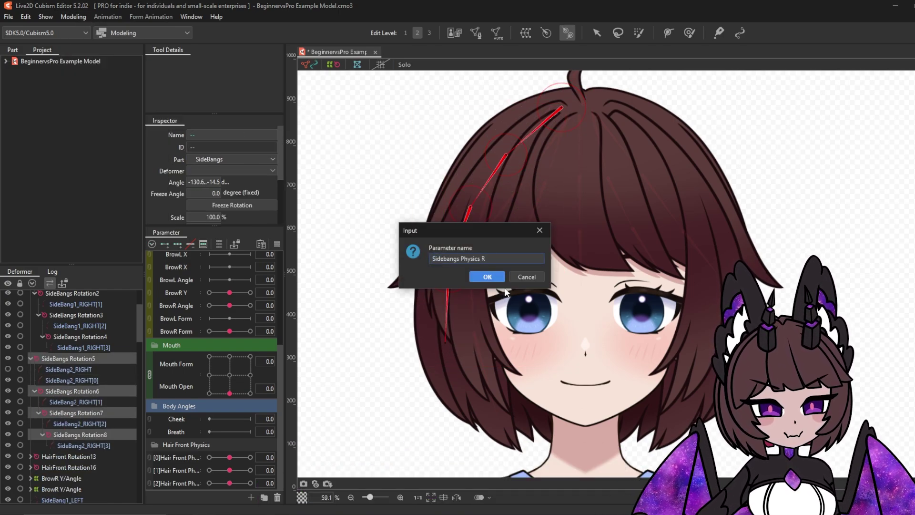
click(487, 276)
click(452, 284)
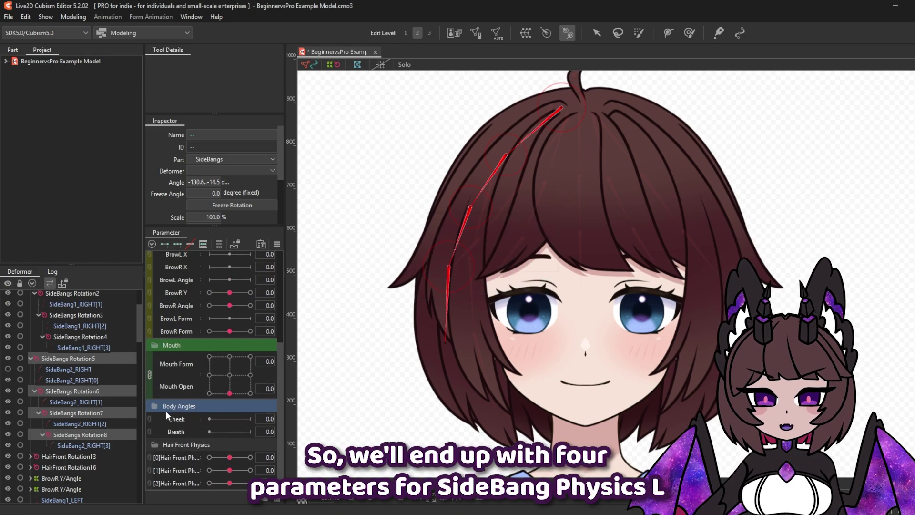
scroll(161, 473, down, 2)
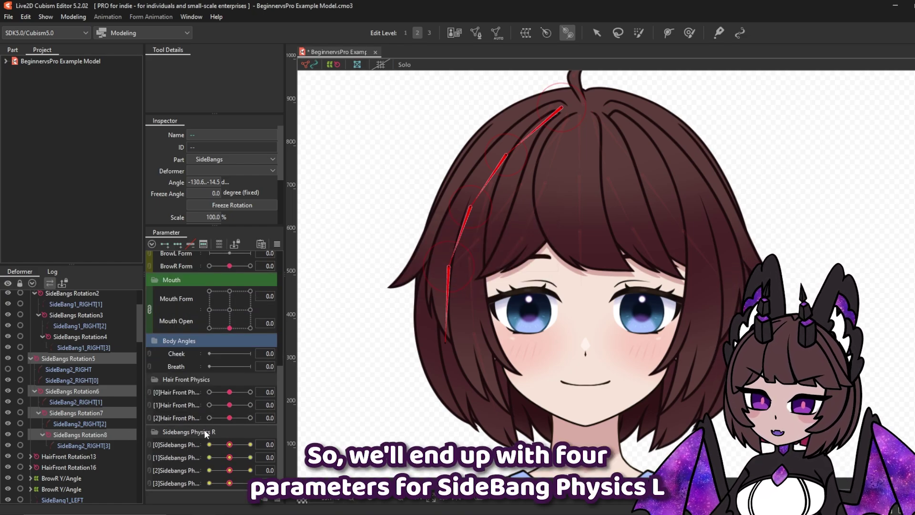
Generate parameters named "SideBangs Physics R" for the four SideBang1_RIGHT rotation deformers.
scroll(70, 357, up, 3)
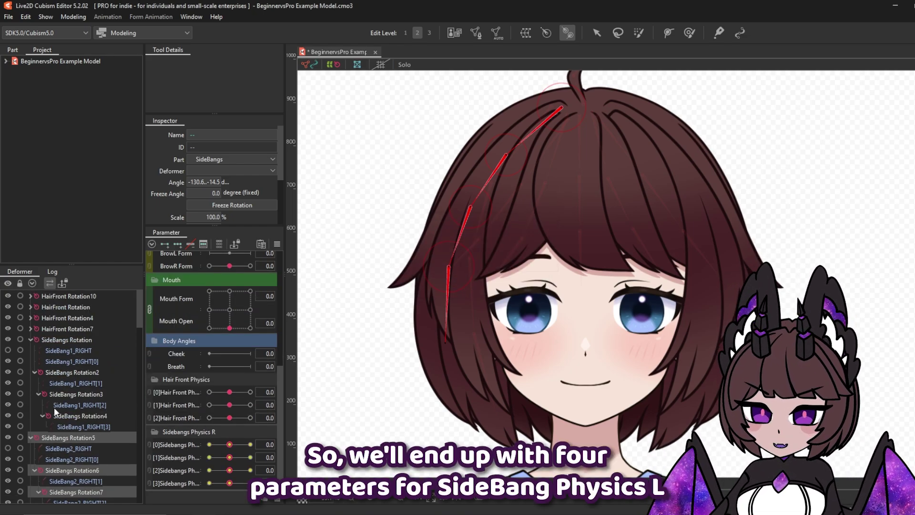
click(67, 415)
ctrl+click(72, 394)
ctrl+click(72, 373)
ctrl+click(71, 340)
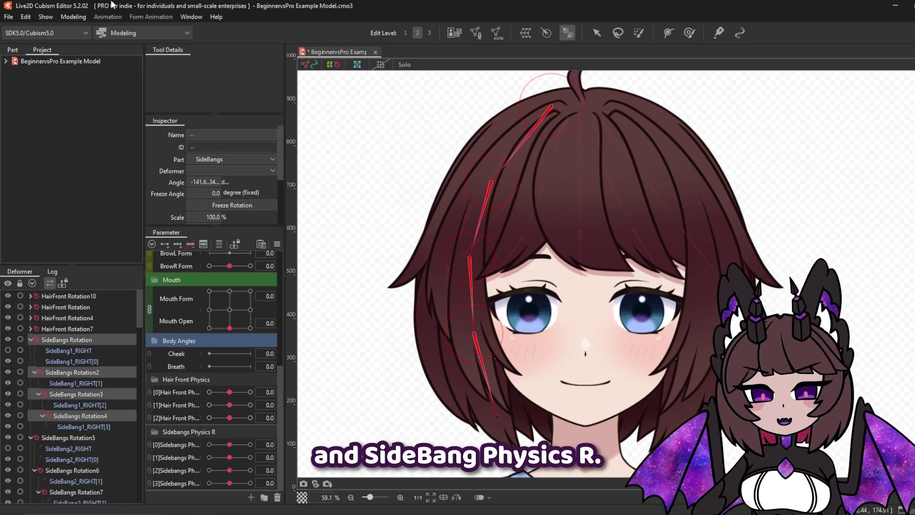
click(73, 16)
mouse_move(123, 96)
click(216, 106)
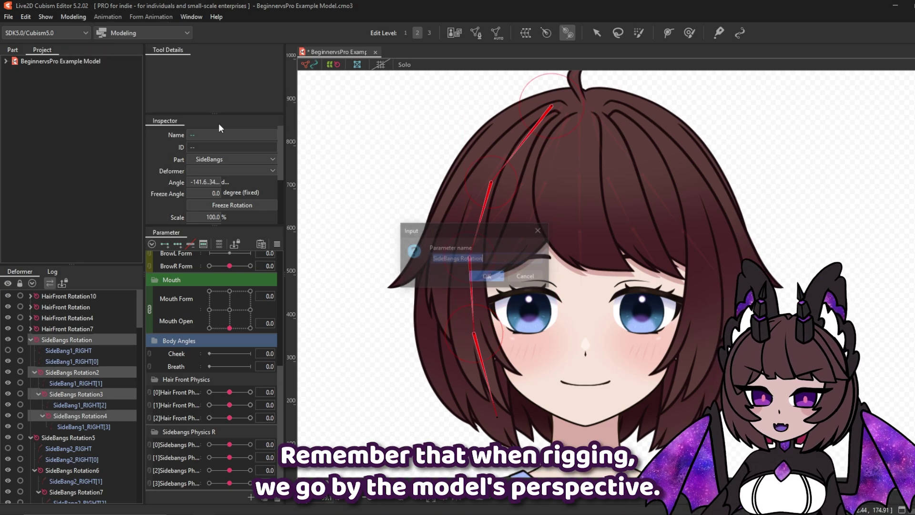
double_click(462, 258)
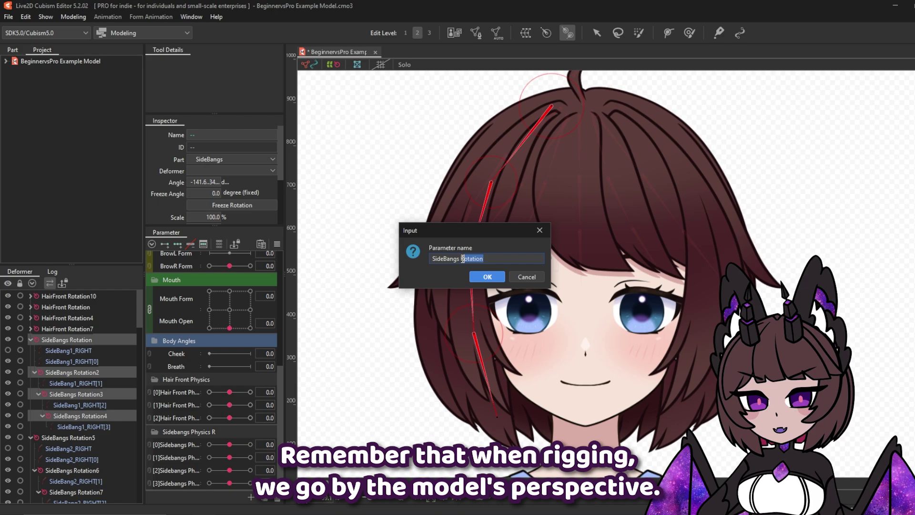
text(Physics)
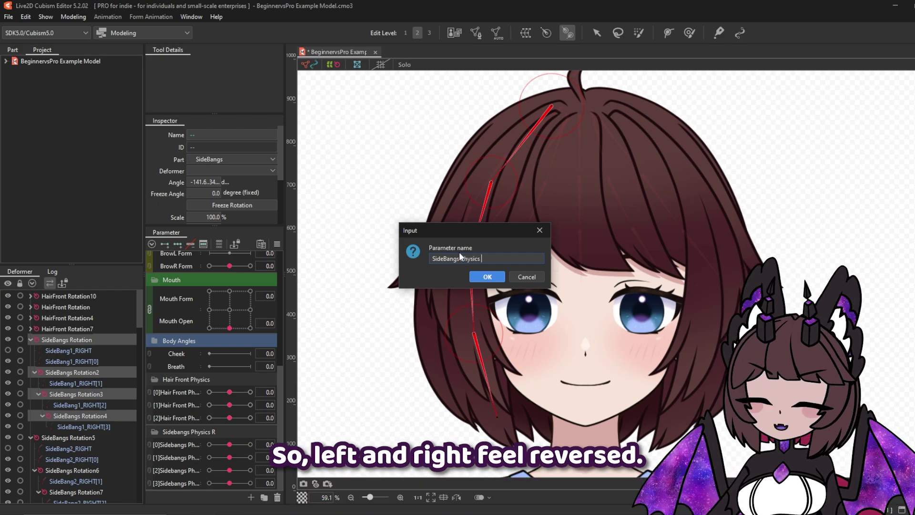
text( R)
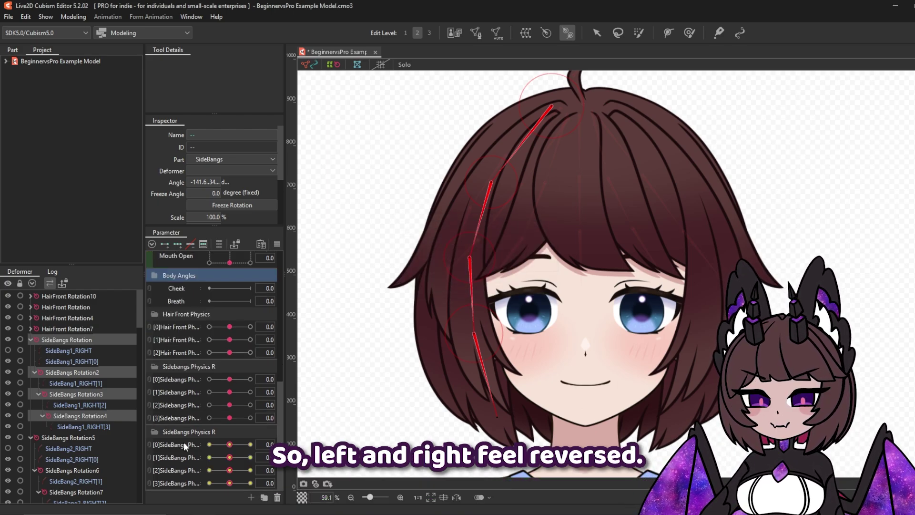
Change the SideBang1_RIGHT keyforms on [0] to [3] to the matching parameters in the first Sidebangs Physics R folder, and delete the emptied duplicate folder.
right_click(184, 444)
click(404, 268)
click(456, 323)
right_click(184, 458)
click(403, 279)
click(456, 323)
right_click(183, 470)
click(456, 323)
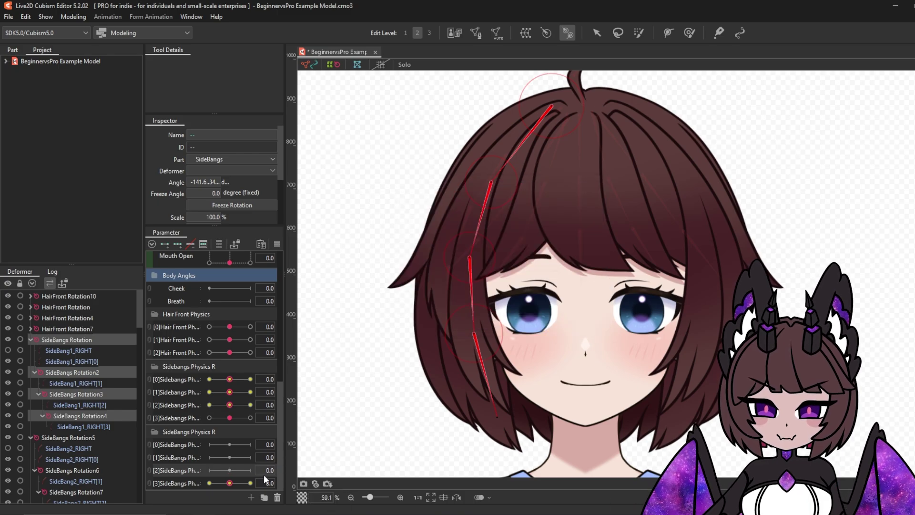
right_click(251, 483)
scroll(413, 237, down, 5)
click(403, 258)
click(455, 323)
click(277, 497)
Test the right side bangs with Sidebangs Physics R [0] at about -4.7, and reset all parameters to their default values.
mouse_move(229, 444)
mouse_down()
mouse_move(213, 444)
mouse_move(226, 445)
mouse_up()
click(277, 244)
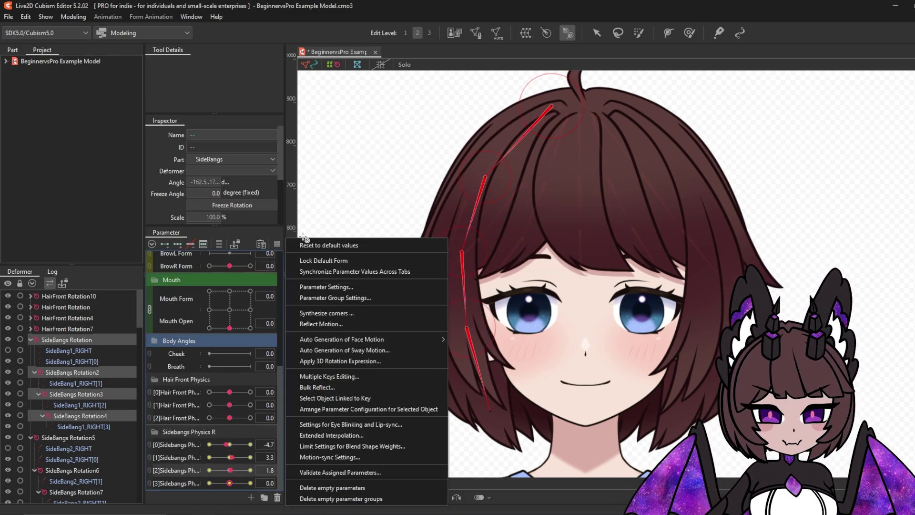
click(329, 245)
Create a chain of four rotation deformers along SideBang1_LEFT and skin the strand to it.
click(66, 405)
click(615, 108)
click(677, 178)
click(700, 260)
click(700, 334)
click(674, 410)
shift+click(67, 361)
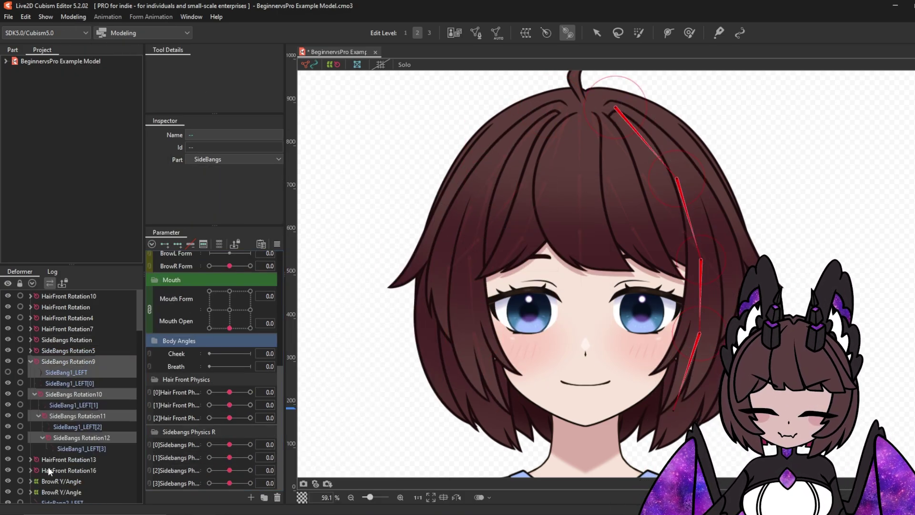
Create a chain of four rotation deformers along SideBang2_LEFT and skin the strand to it.
scroll(48, 471, down, 3)
click(62, 423)
click(604, 105)
click(661, 159)
click(703, 216)
click(728, 281)
click(721, 353)
shift+click(71, 380)
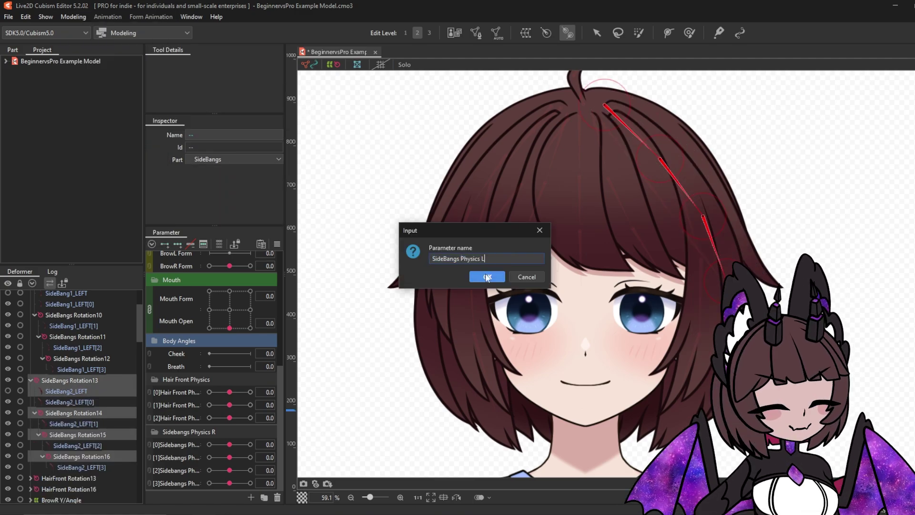
Generate SideBangs Physics L parameters for the SideBang2_LEFT chain and again for the SideBang1_LEFT chain, with an angle range of 30.
click(487, 277)
click(67, 358)
scroll(67, 359, up, 3)
ctrl+click(68, 362)
click(73, 16)
click(215, 104)
key(ctrl+v)
click(487, 277)
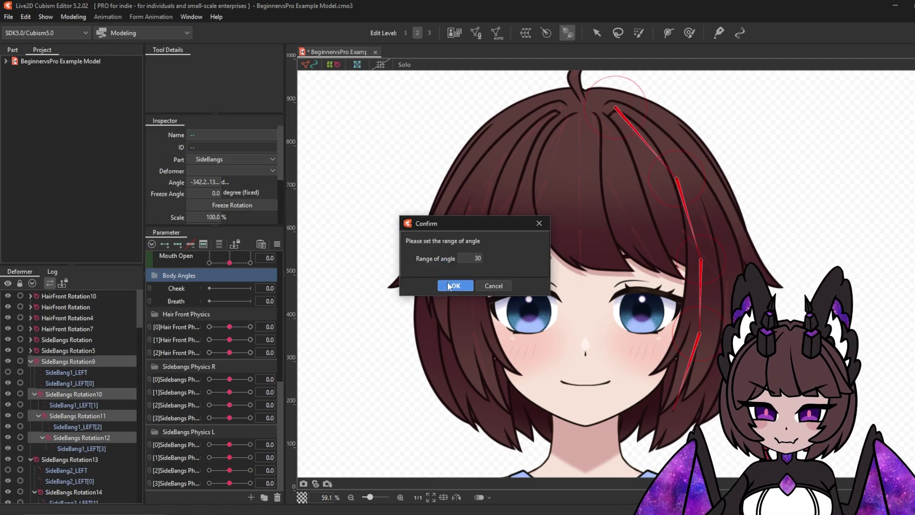
click(448, 286)
Change the SideBang1_LEFT keyforms on [0] to [3] to the matching parameters in the first SideBangs Physics L folder.
right_click(203, 444)
click(410, 267)
click(450, 323)
right_click(203, 457)
click(390, 277)
click(450, 324)
click(203, 473)
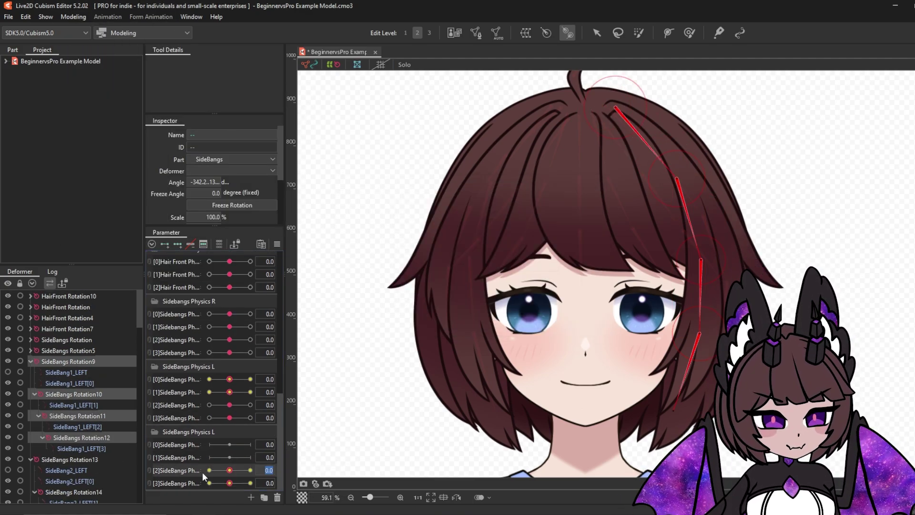
right_click(202, 473)
click(411, 267)
click(453, 324)
right_click(203, 483)
click(415, 269)
click(453, 324)
Delete the emptied duplicate SideBangs Physics L folder with its child parameters.
click(215, 431)
click(277, 497)
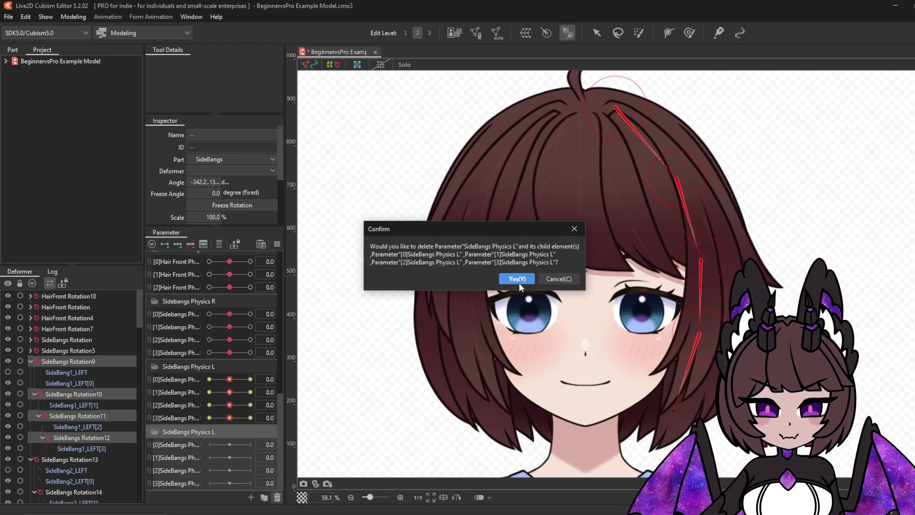
click(518, 281)
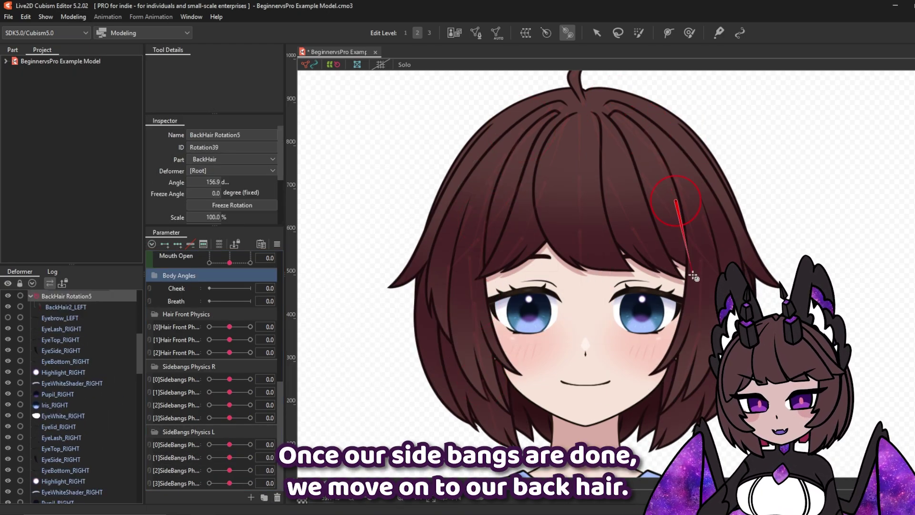
Skin BackHairMain to its four rotation deformers, and generate BackHair Physics R parameters for the BackHair2_RIGHT chain.
click(73, 16)
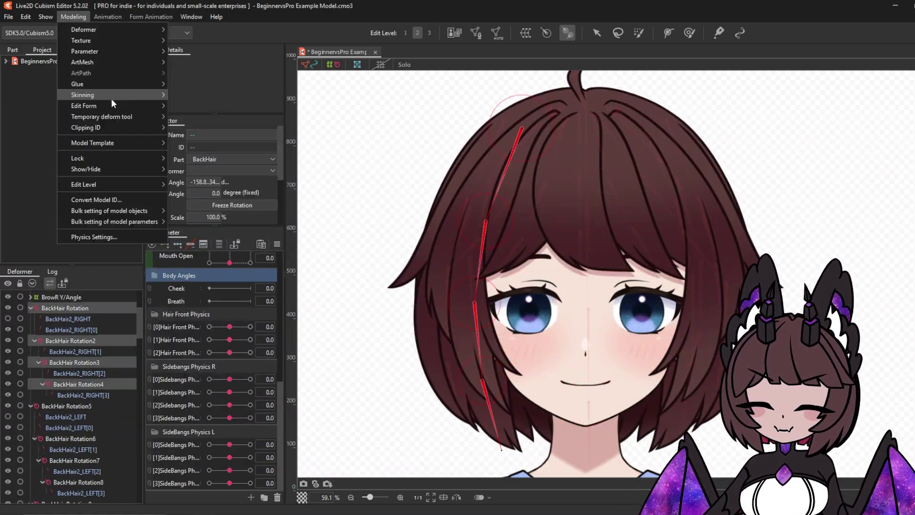
click(237, 121)
key(End)
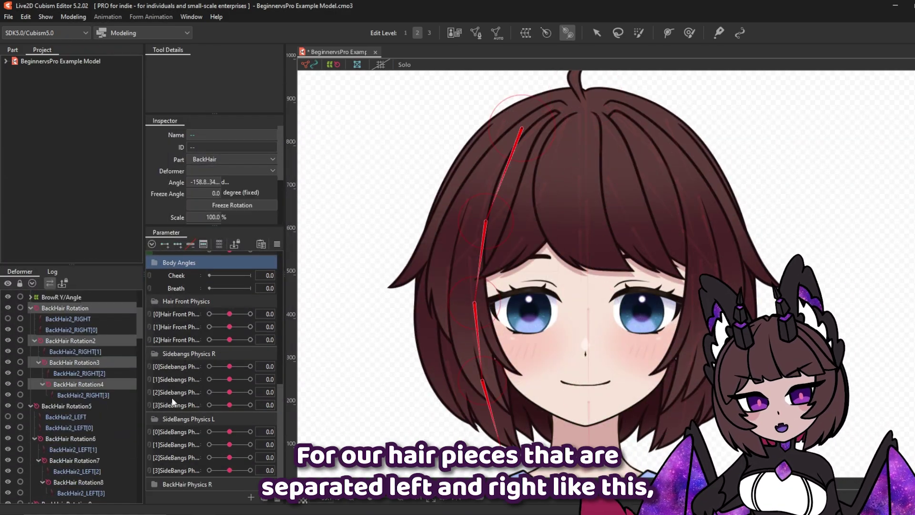
click(74, 363)
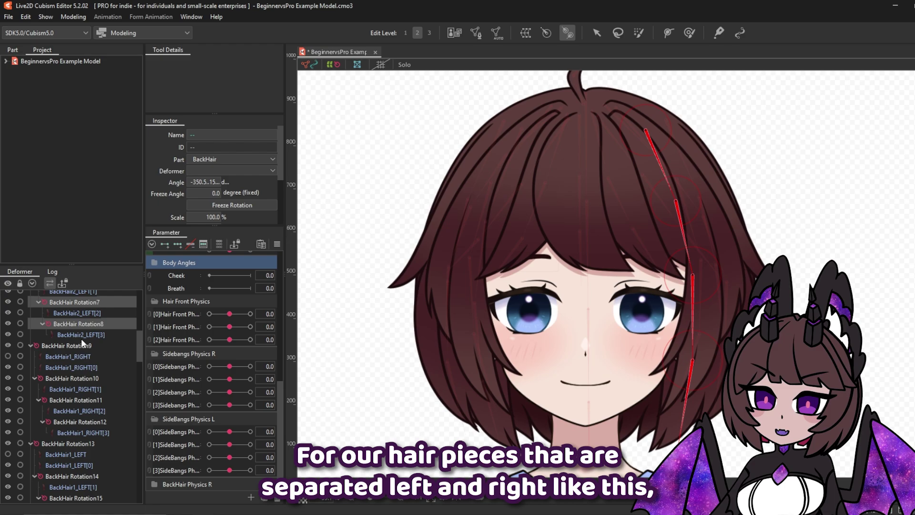
Generate BackHair Physics L parameters for the BackHair2_LEFT chain and BackHair Physics R parameters for the BackHair1_RIGHT chain.
click(74, 17)
click(210, 129)
text(Ba)
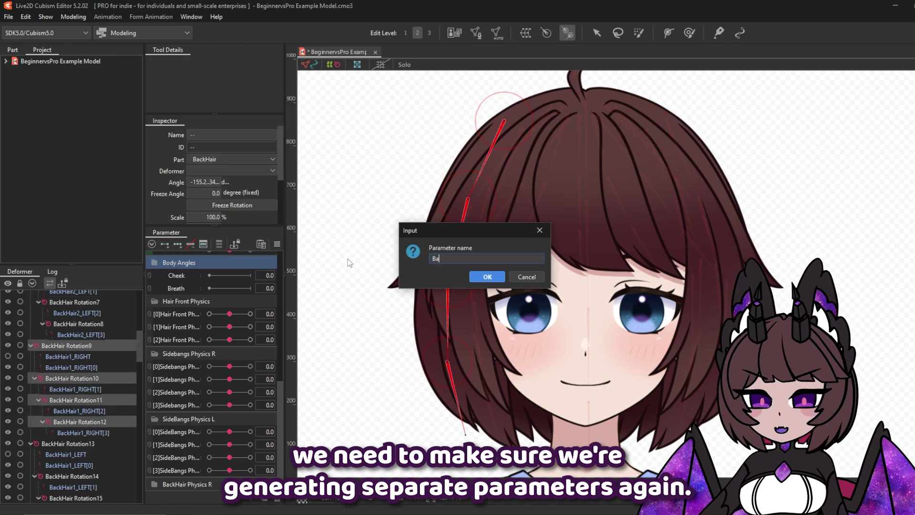
text(ckHair Physics R)
key(Return)
Change the BackHair1_RIGHT keyforms on [0] to [3] to the first BackHair Physics R folder's parameters, and delete the emptied duplicate folder.
click(156, 479)
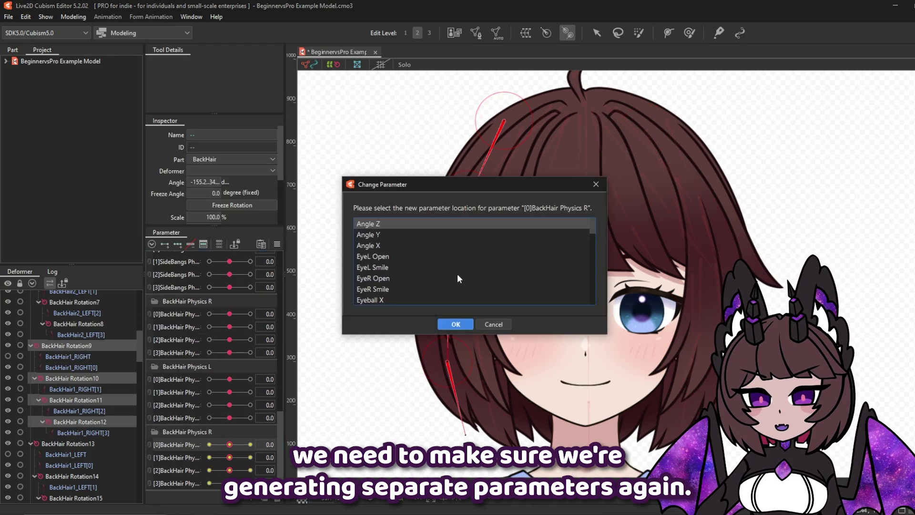
scroll(456, 274, down, 8)
click(457, 263)
click(455, 325)
click(222, 457)
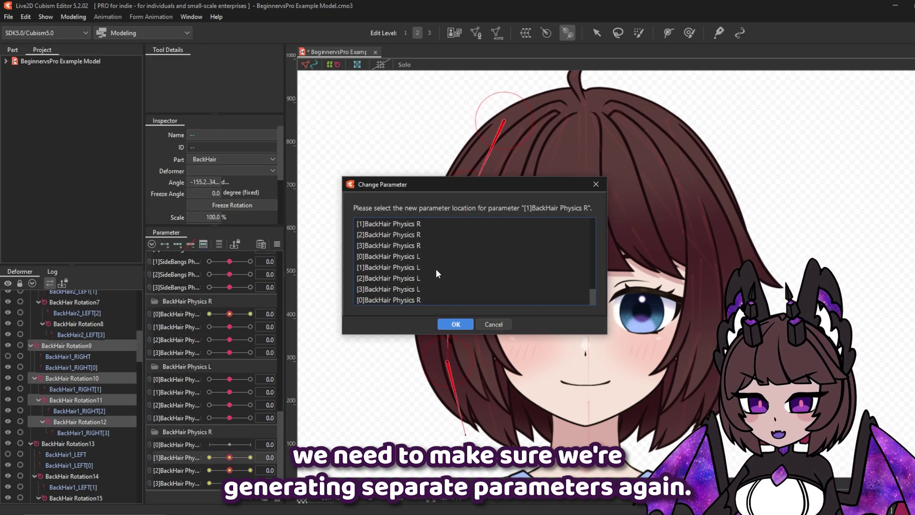
click(454, 323)
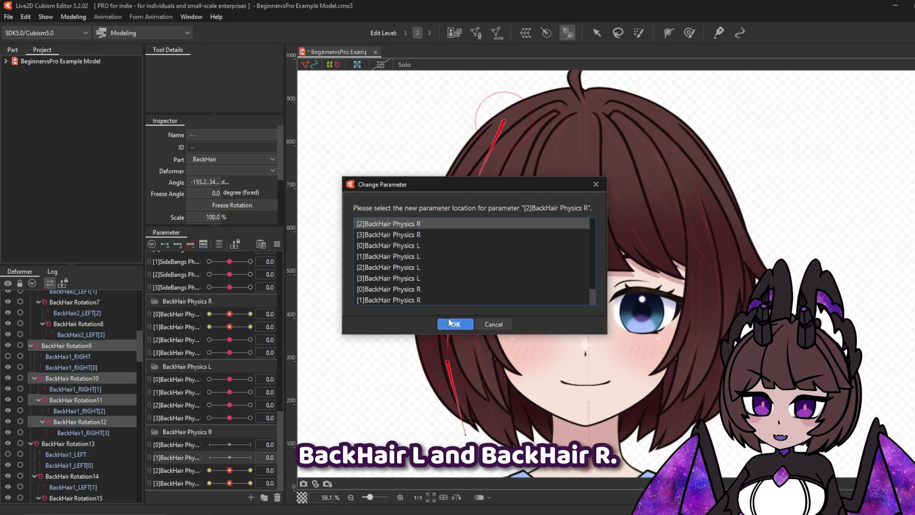
click(454, 323)
click(294, 483)
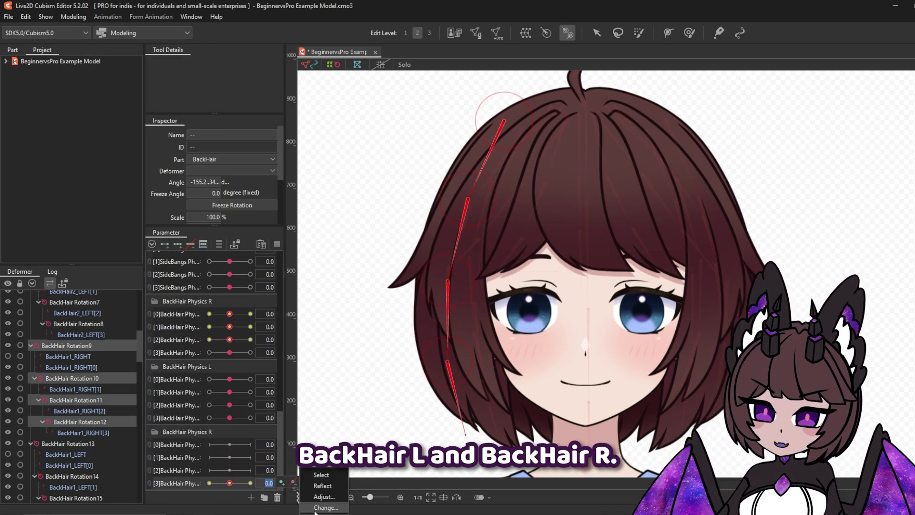
click(316, 508)
click(422, 223)
click(456, 322)
click(277, 498)
click(500, 278)
Generate BackHair Physics L parameters for the four rotation deformers of the BackHair1_LEFT chain.
ctrl+click(80, 440)
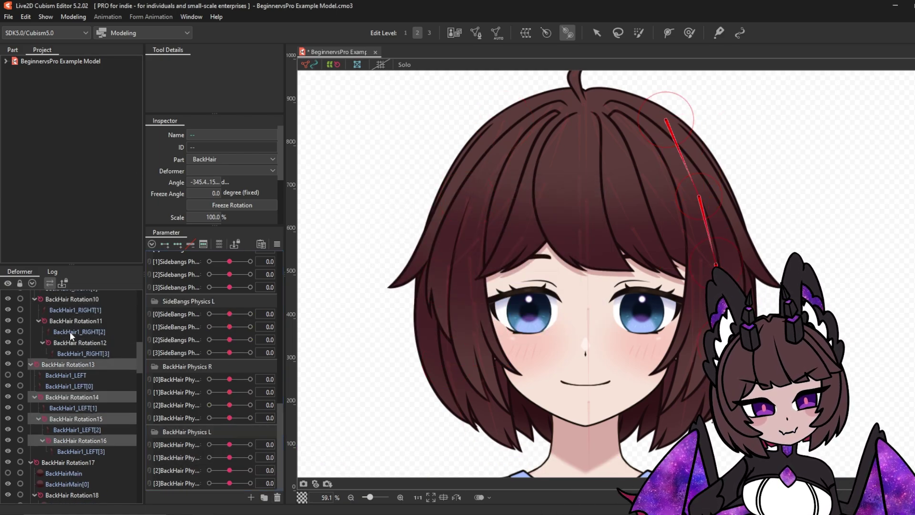
click(73, 17)
click(210, 128)
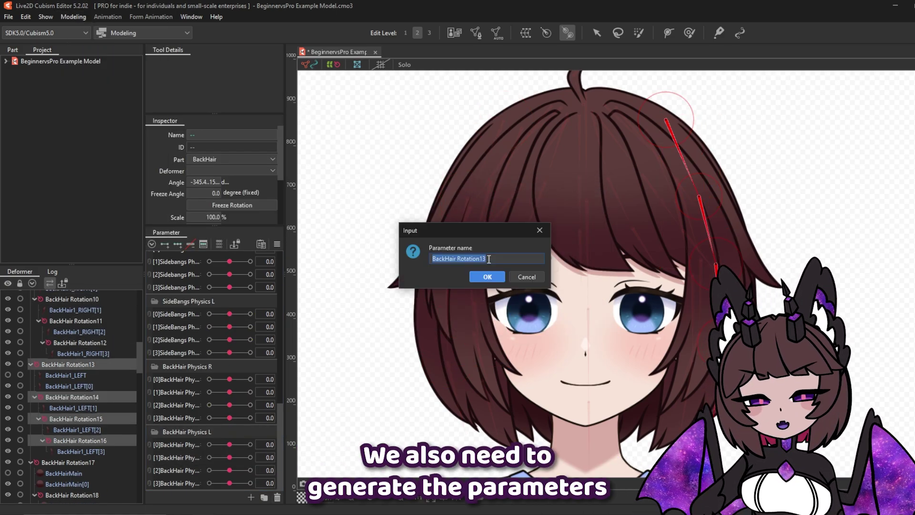
text(BackHair Physics L)
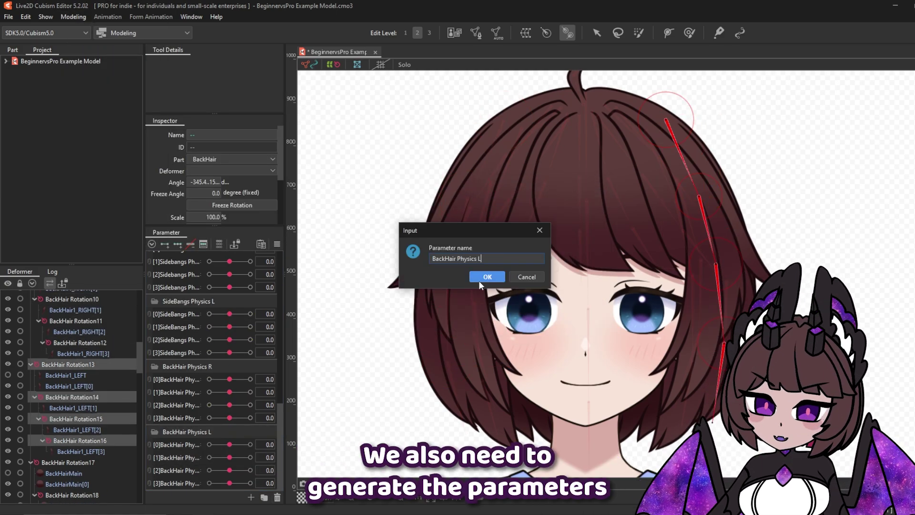
click(479, 278)
Change the BackHair1_LEFT keyforms on [0] to [3] to the first BackHair Physics L folder's parameters, and delete the emptied duplicate folder.
right_click(256, 446)
click(279, 481)
click(455, 323)
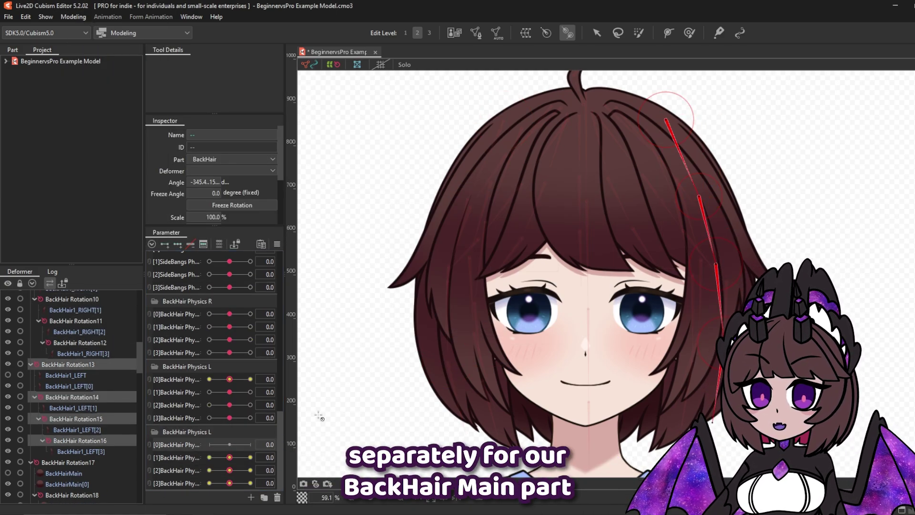
click(305, 458)
click(321, 491)
click(406, 268)
click(456, 323)
click(305, 470)
click(320, 503)
click(391, 268)
click(455, 322)
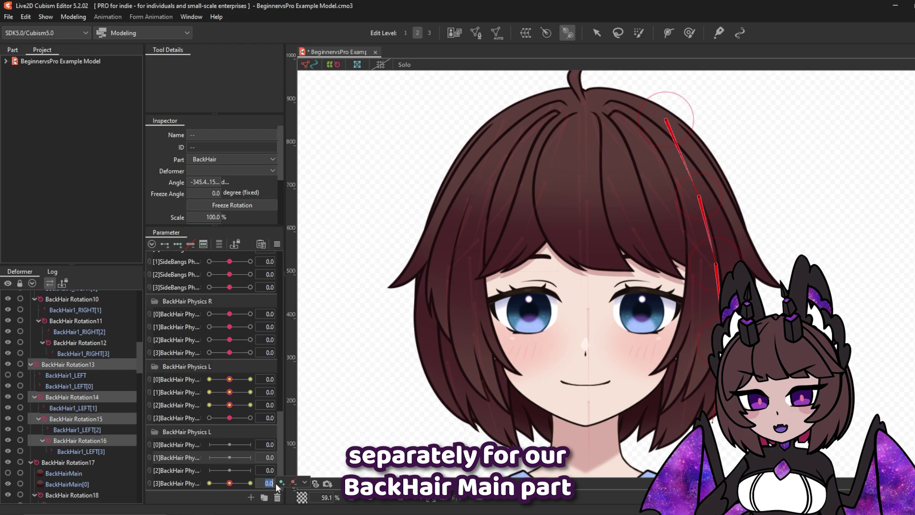
click(305, 483)
click(321, 503)
click(417, 287)
click(455, 323)
click(186, 432)
click(277, 498)
Generate a separate BackHair Main Physics parameter set for the BackHairMain rotation deformer chain.
ctrl+click(73, 376)
click(74, 16)
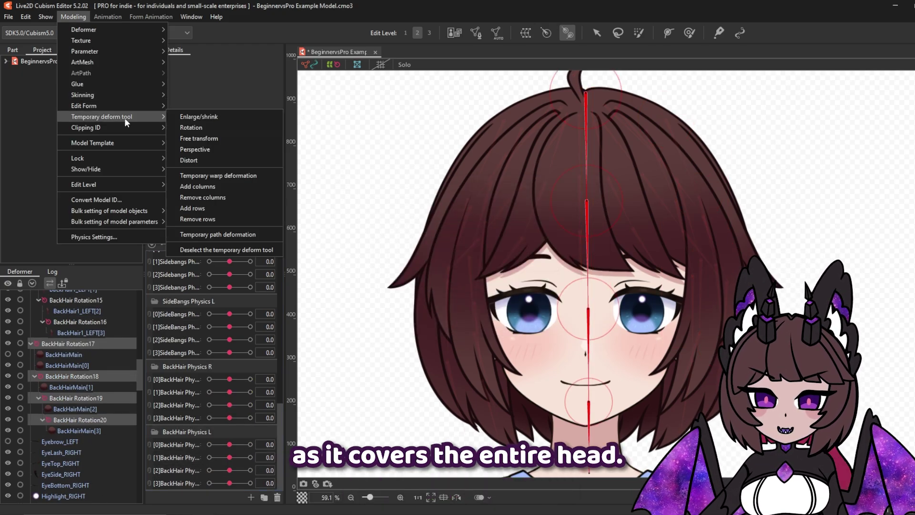
mouse_move(109, 94)
click(224, 106)
drag(487, 259, 457, 259)
text(Main Physics)
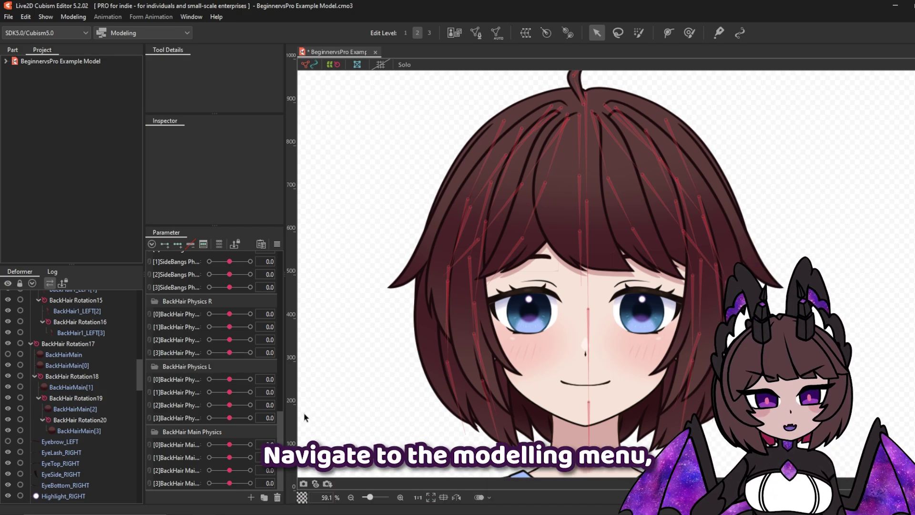
Open the physics settings and add a Hair Front group with the Head Input preset and the Hair (Triple Pendulum) model preset.
click(82, 18)
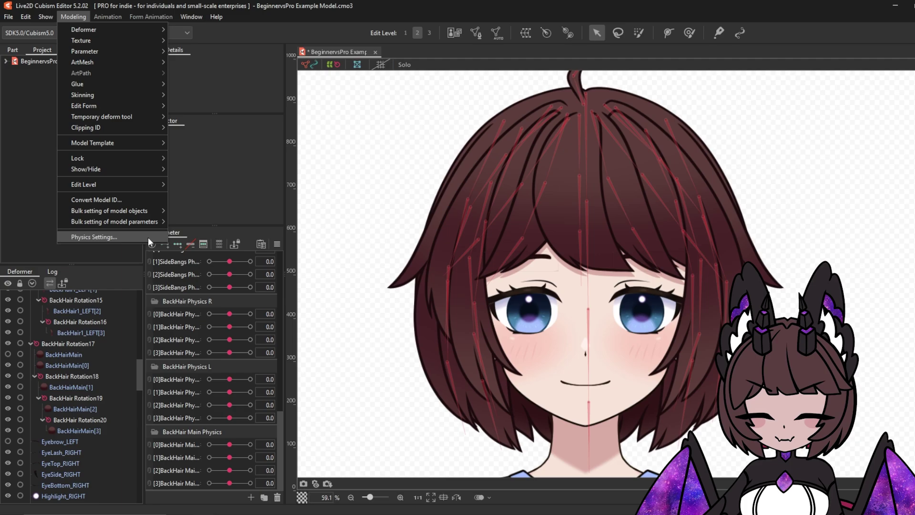
click(147, 236)
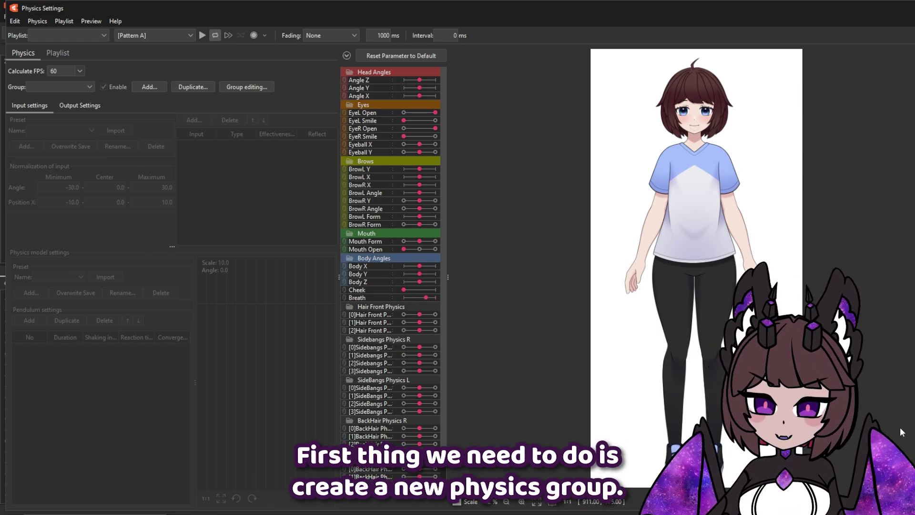
click(152, 90)
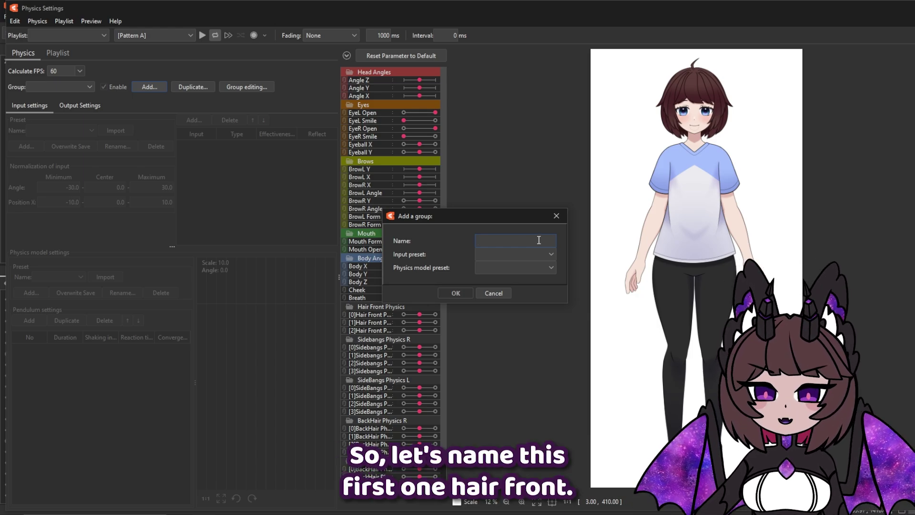
text(Hair Front)
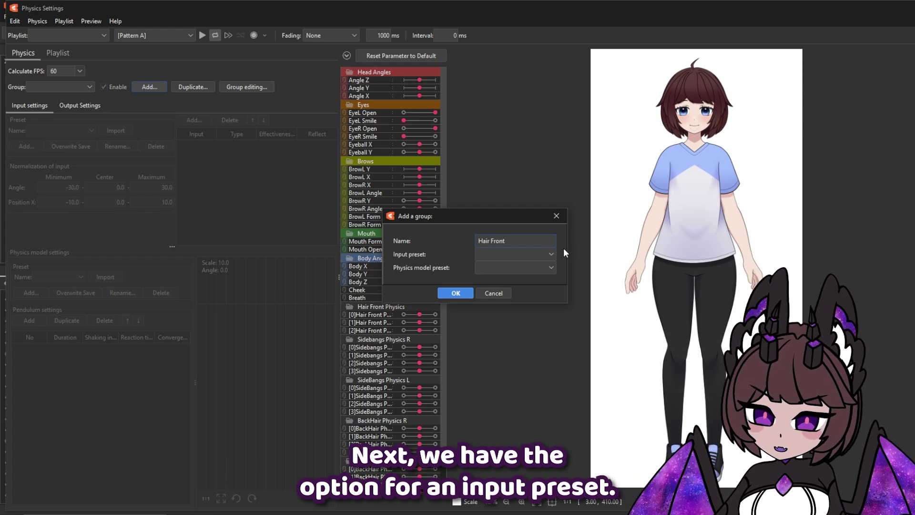
click(531, 253)
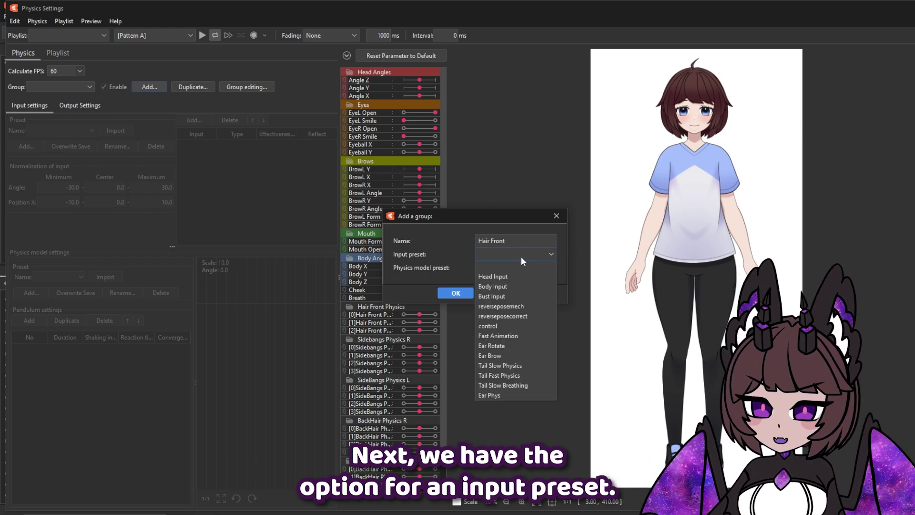
click(500, 276)
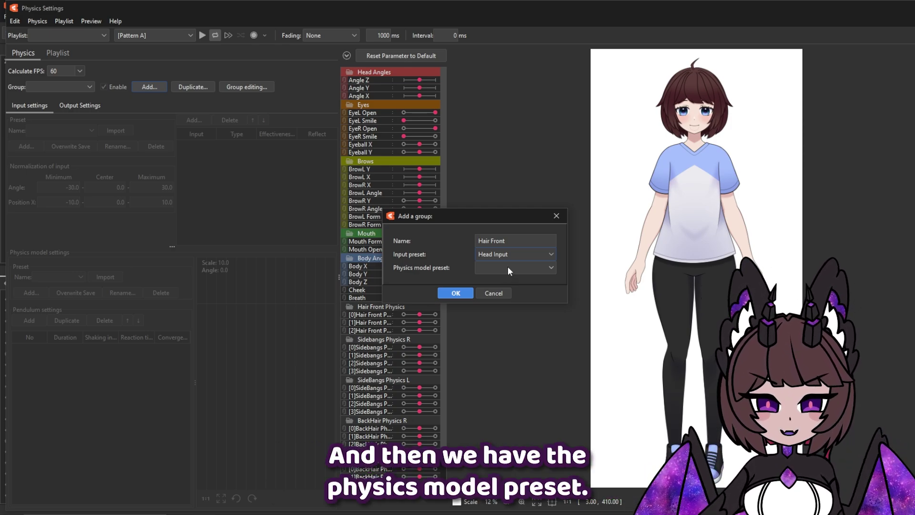
click(508, 268)
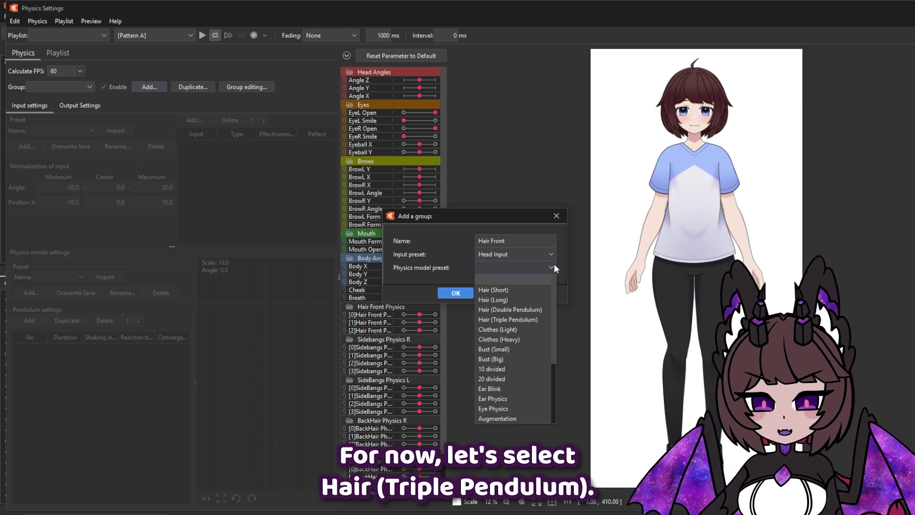
click(505, 322)
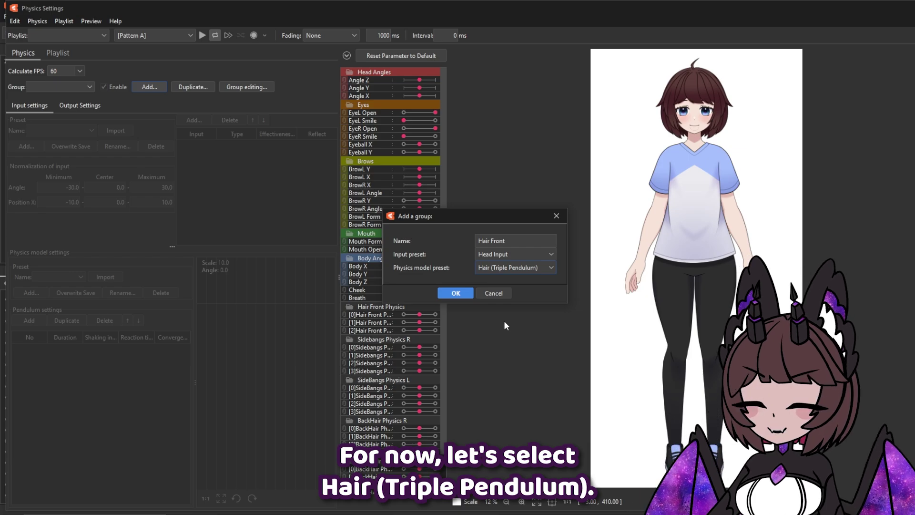
click(452, 295)
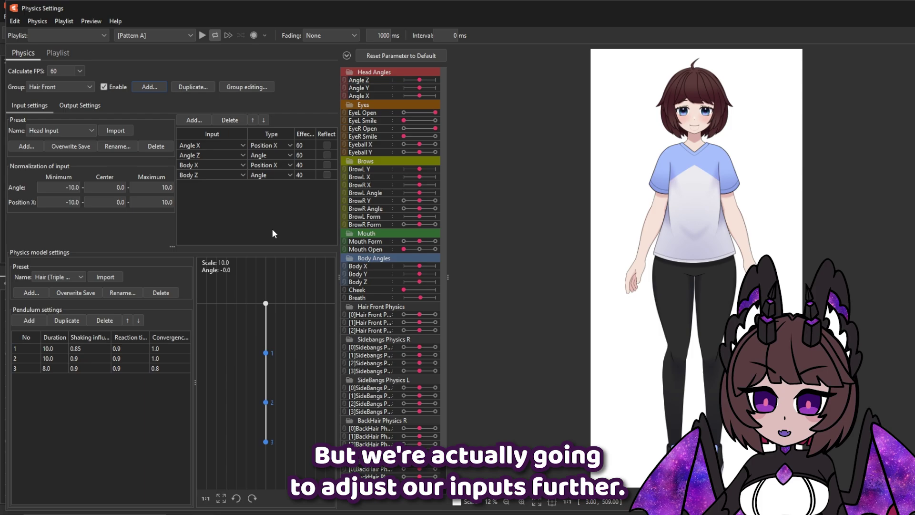
Remove the Body X and Body Z inputs from the Hair Front group, and add Angle Y as an input.
click(311, 164)
click(229, 120)
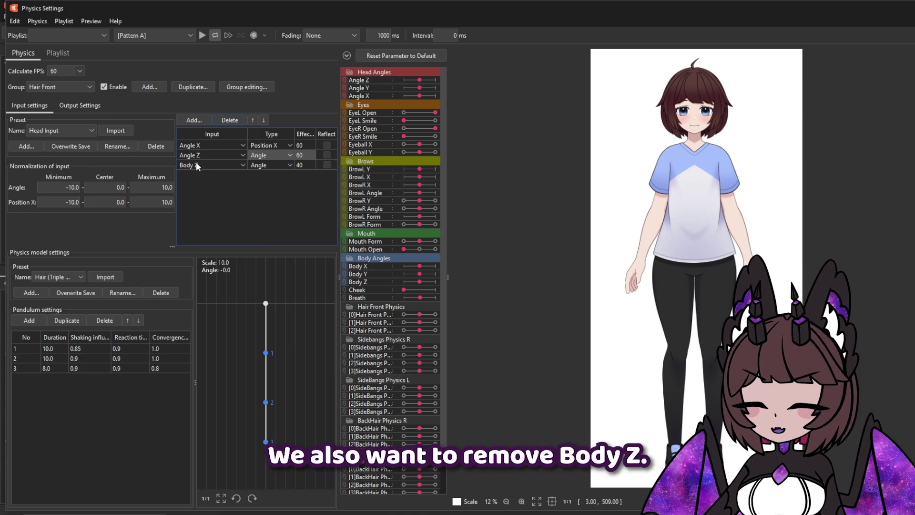
click(307, 165)
click(229, 119)
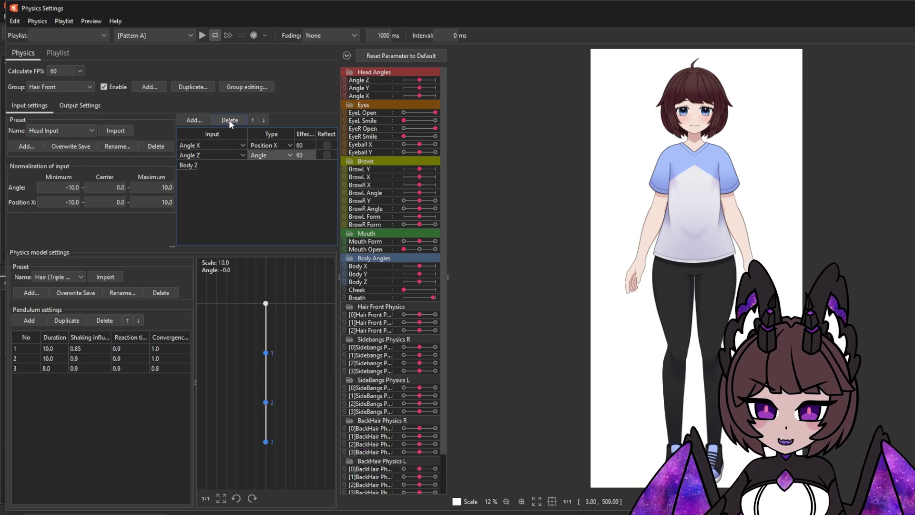
click(197, 120)
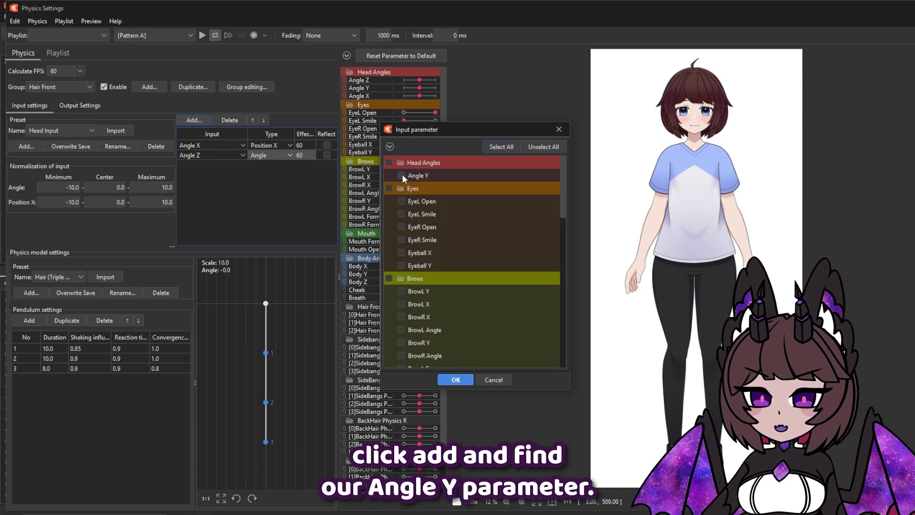
click(456, 380)
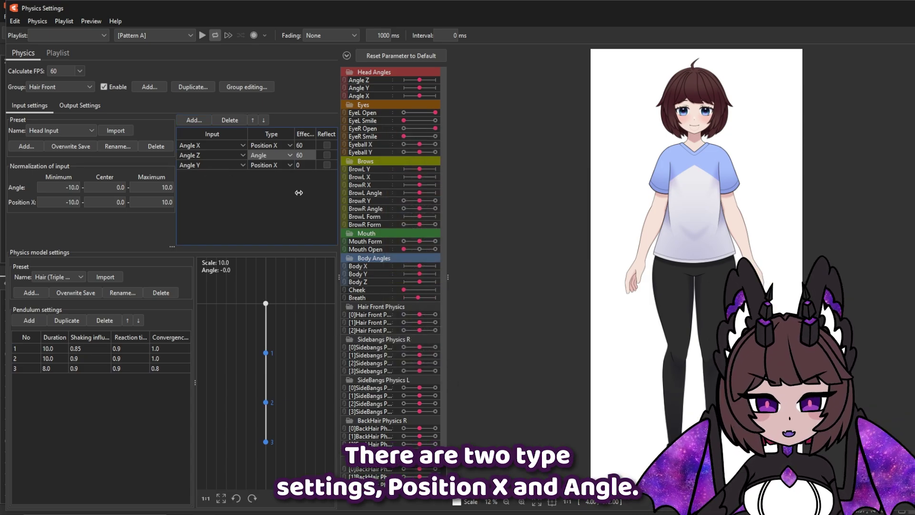
Check the type options of the Angle X input, keeping Position X, and set its effectiveness to 100.
click(291, 145)
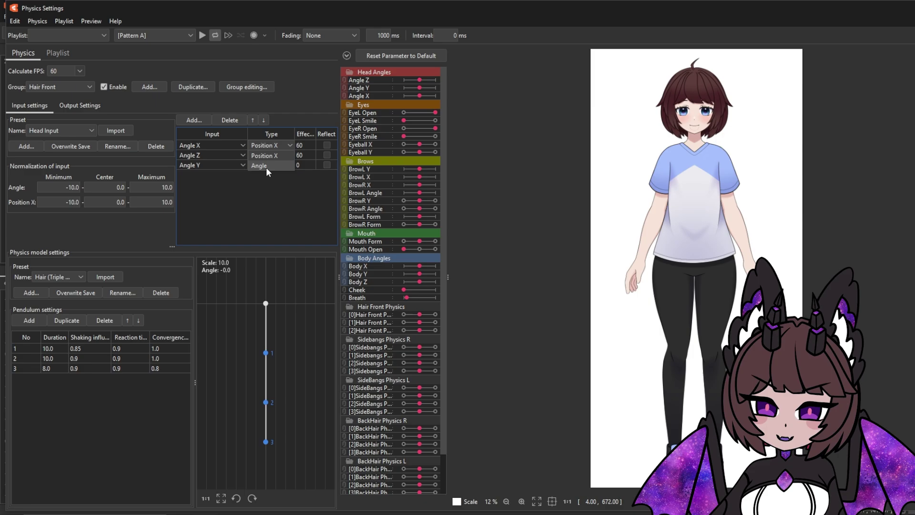
click(290, 141)
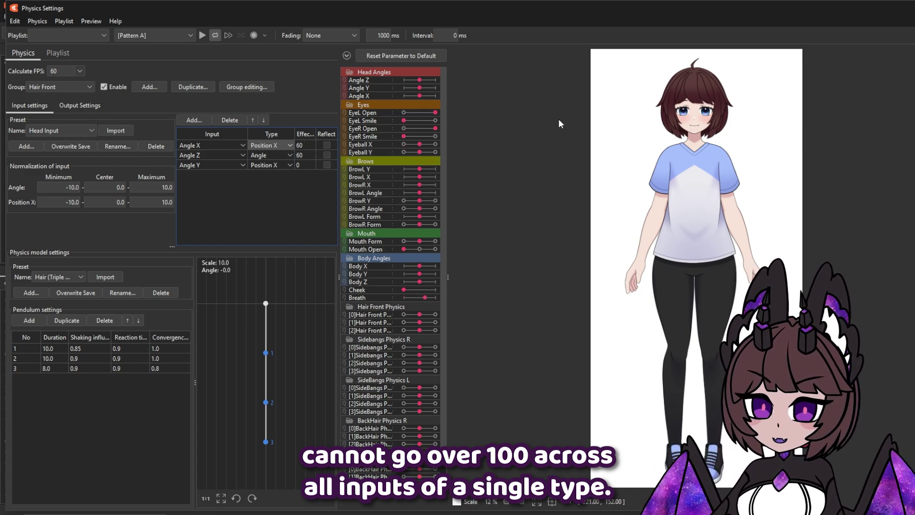
double_click(310, 143)
text(100)
key(Return)
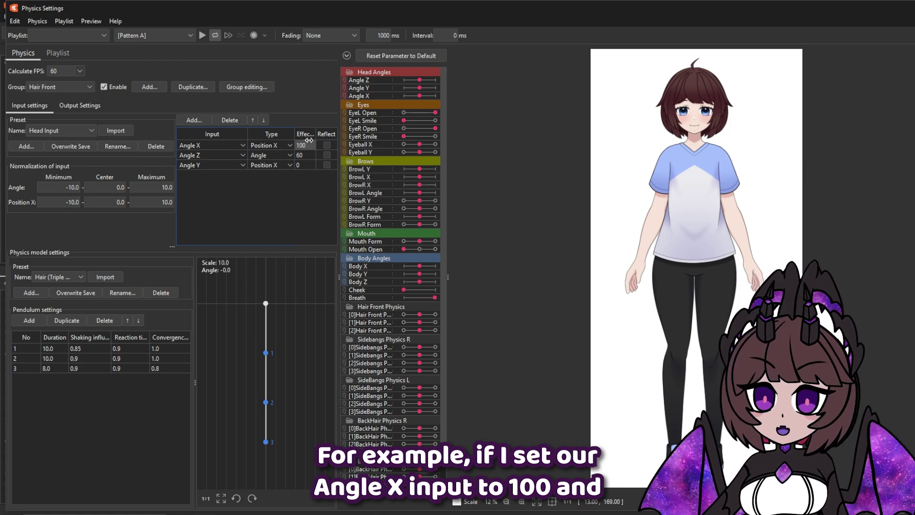
Try to set the Angle Y input's effectiveness to 50 while Angle X is at 100.
double_click(309, 165)
text(50)
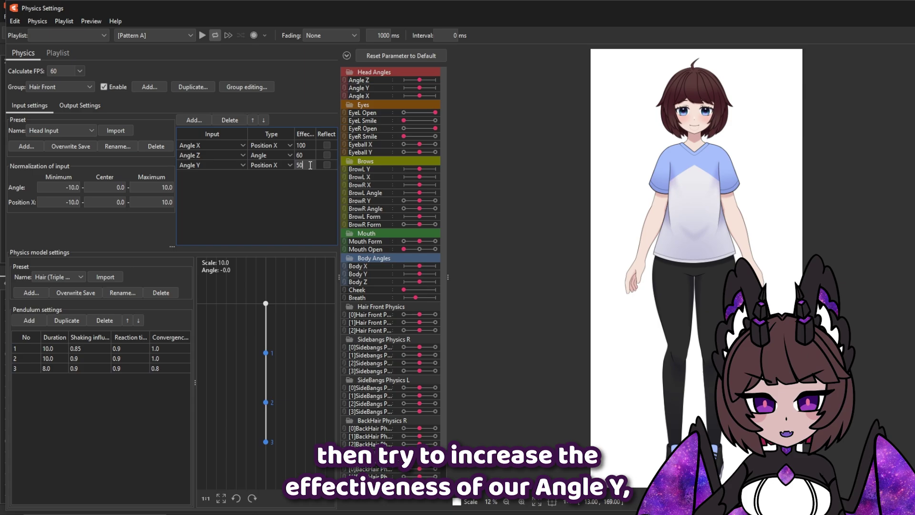
key(Return)
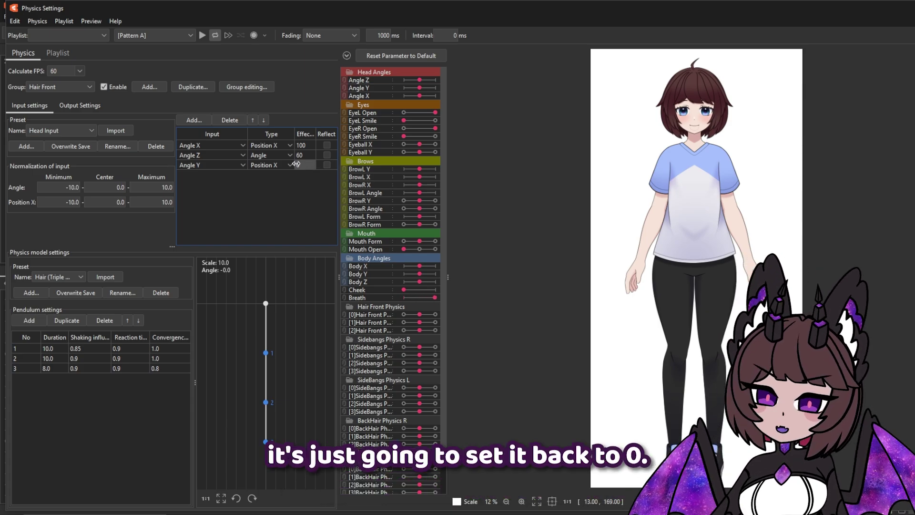
double_click(307, 165)
key(Return)
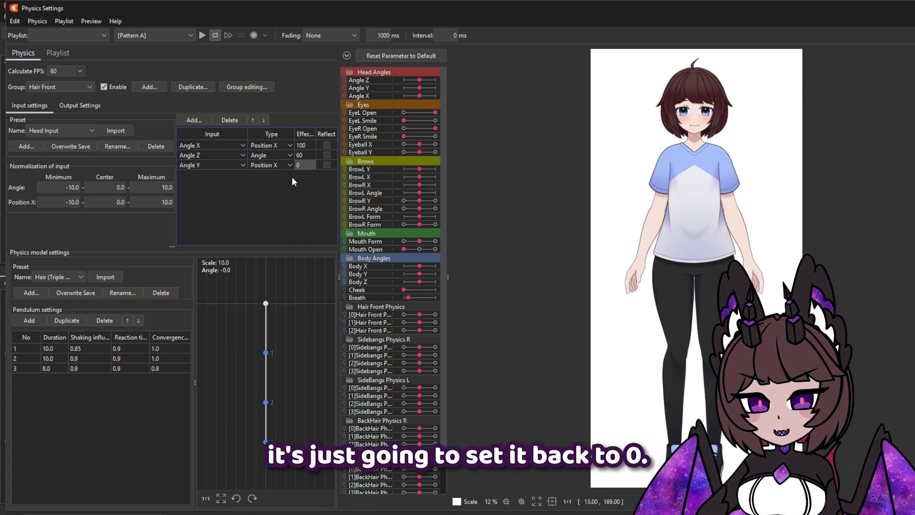
Set the effectiveness of the Angle X and Angle Y inputs to 50 and of Angle Z to 100.
double_click(309, 145)
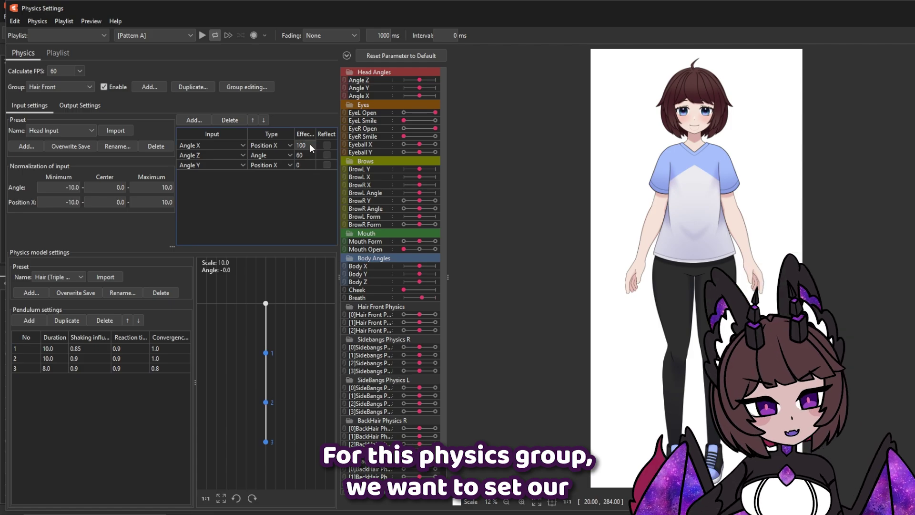
text(50)
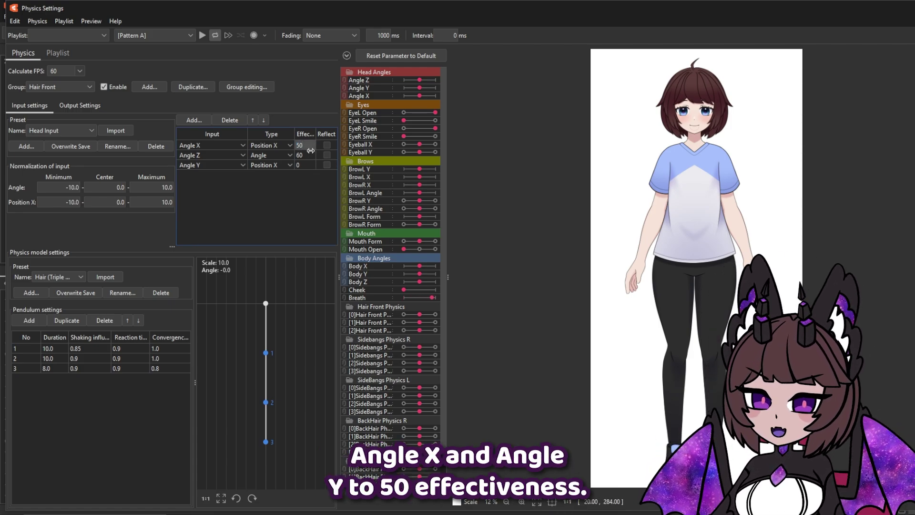
double_click(307, 165)
text(50)
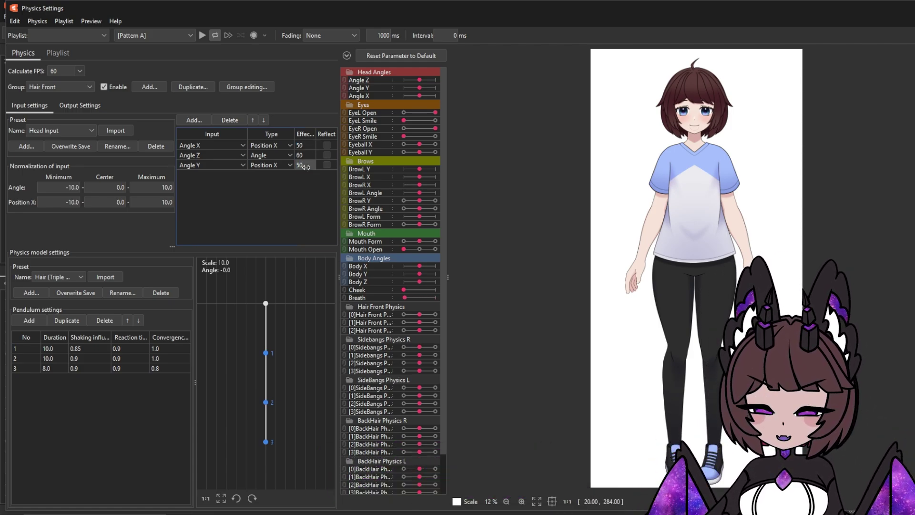
double_click(309, 146)
double_click(303, 156)
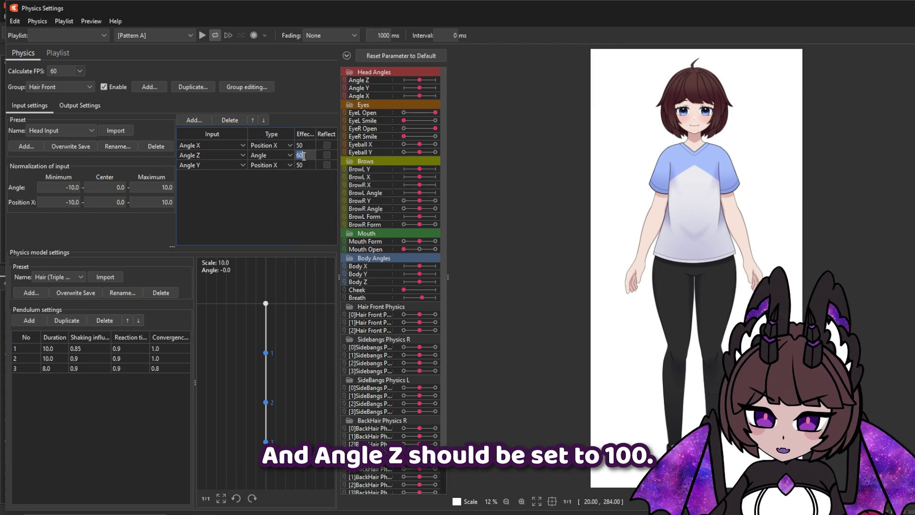
text(100)
key(Return)
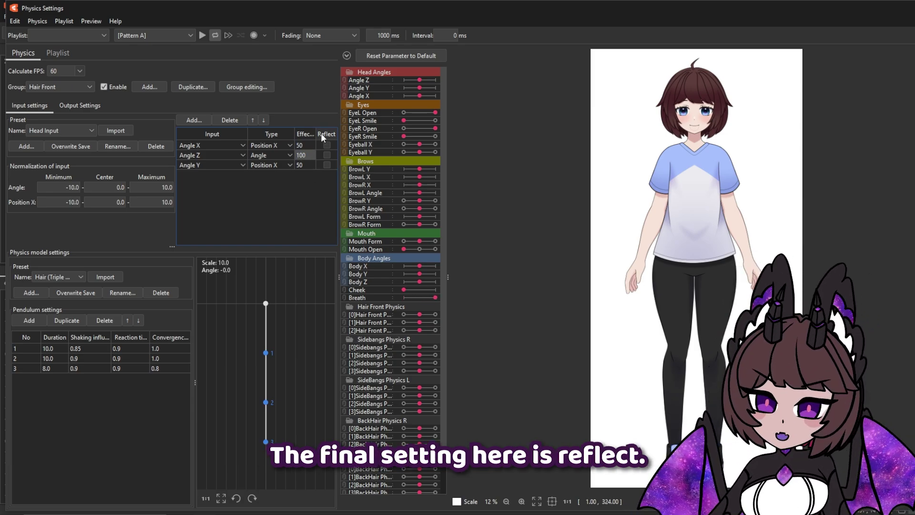
click(330, 144)
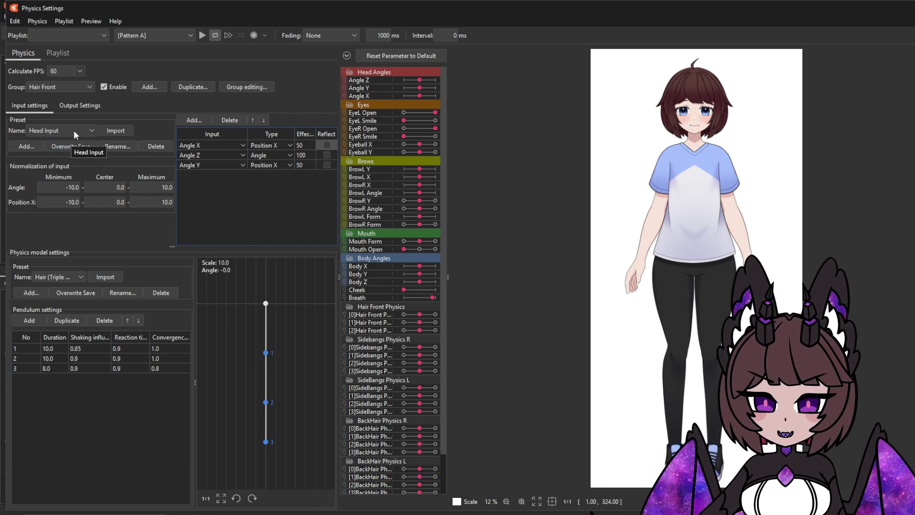
click(20, 149)
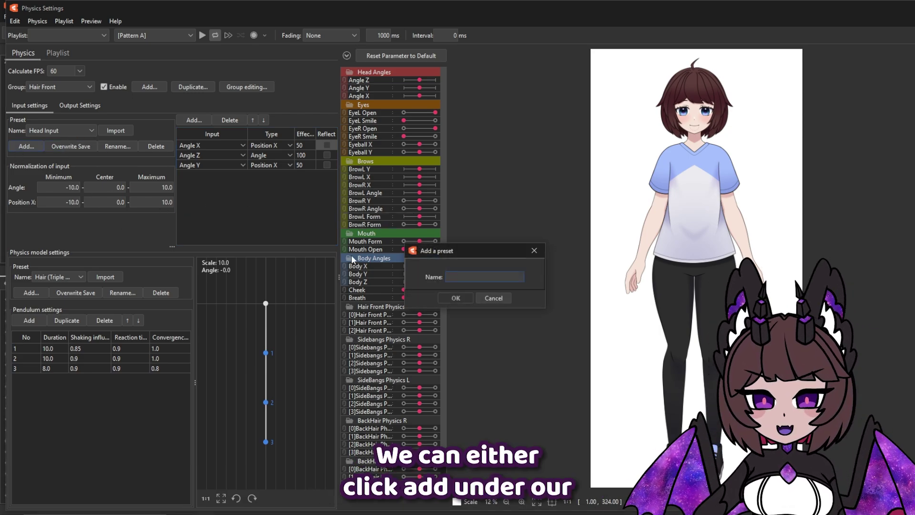
click(491, 297)
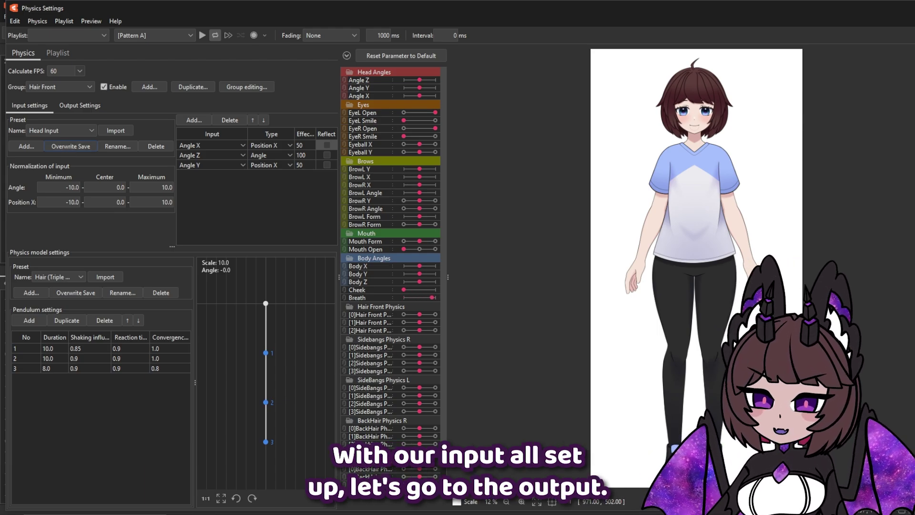
Add the three Hair Front Physics parameters, [0] to [2], as outputs of the Hair Front group.
click(69, 105)
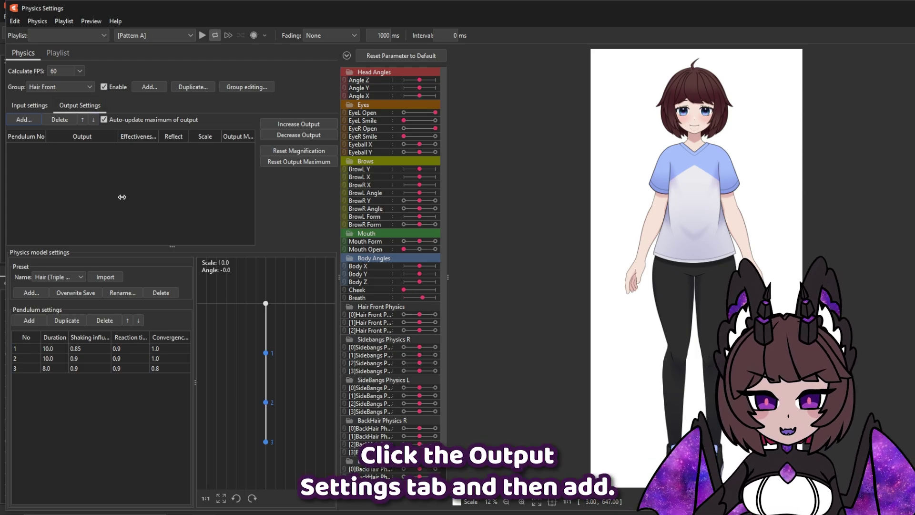
click(25, 117)
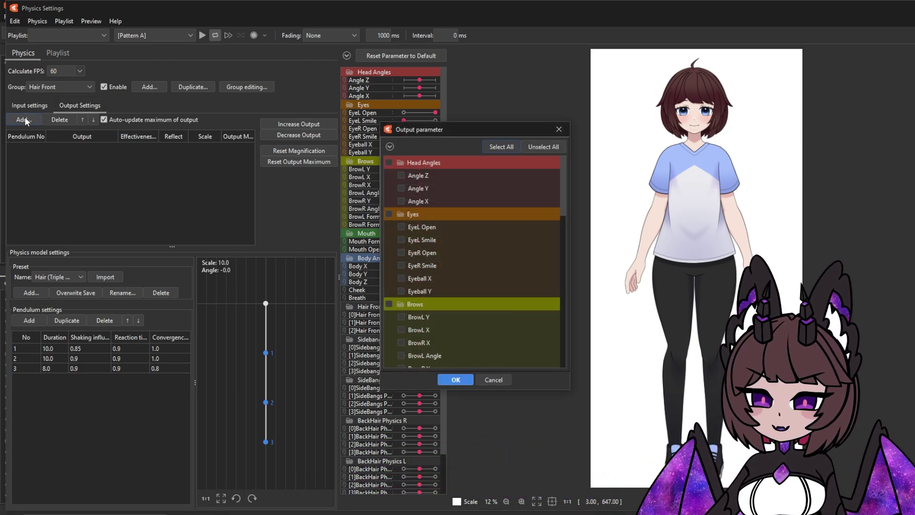
drag(561, 165, 576, 259)
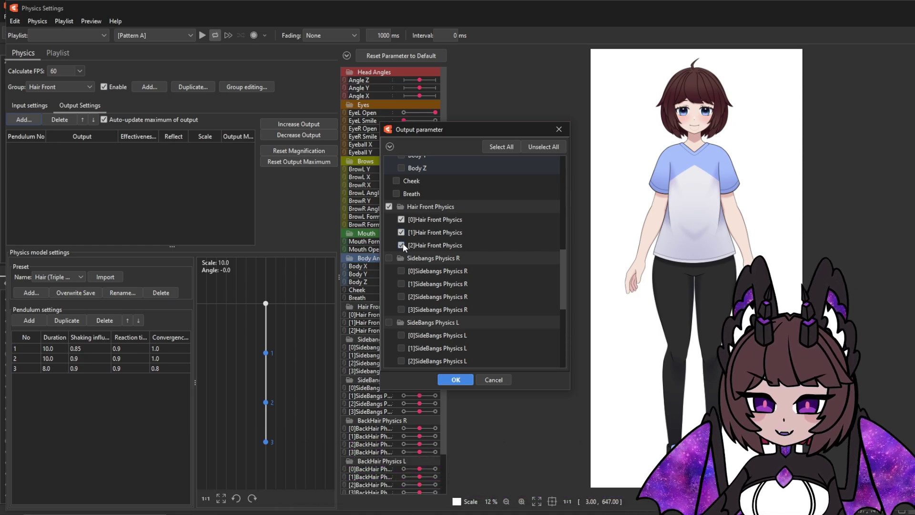
click(459, 378)
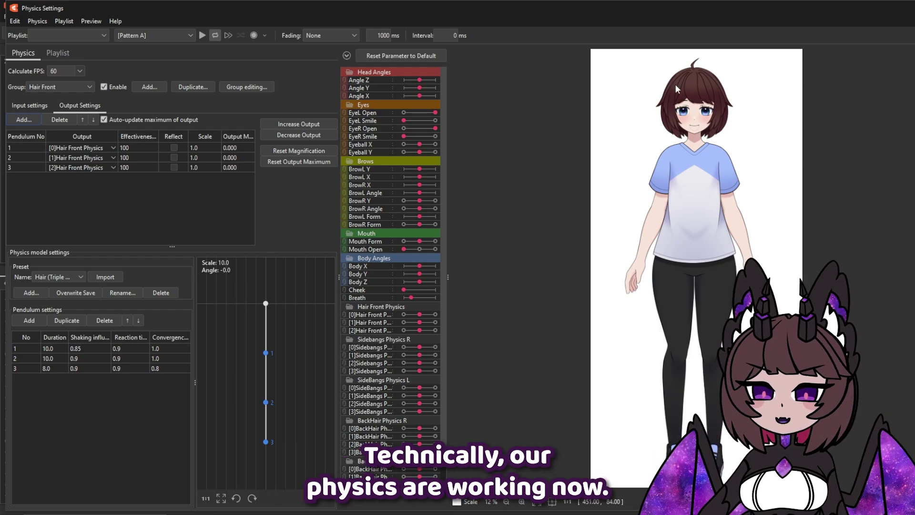
Preview the front hair physics up close by turning the model's head.
scroll(715, 53, up, 4)
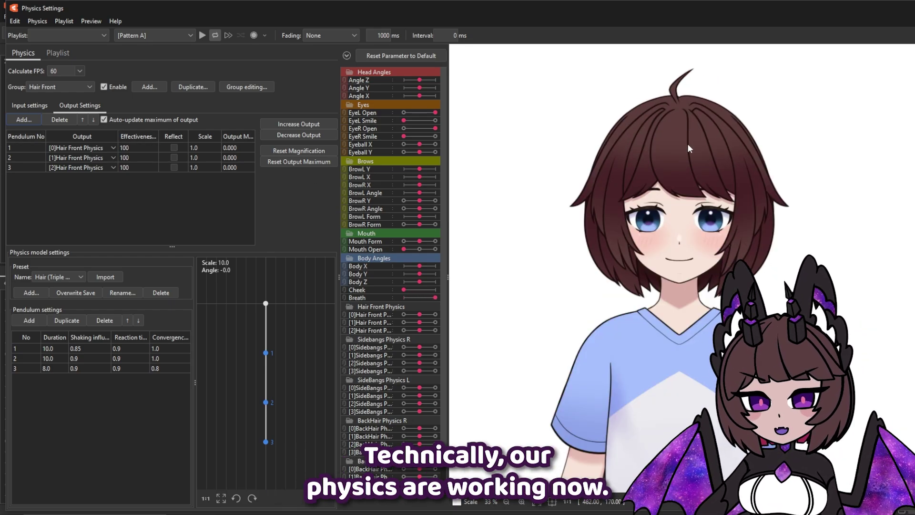
drag(640, 240, 606, 281)
scroll(686, 145, up, 4)
drag(686, 144, 466, 325)
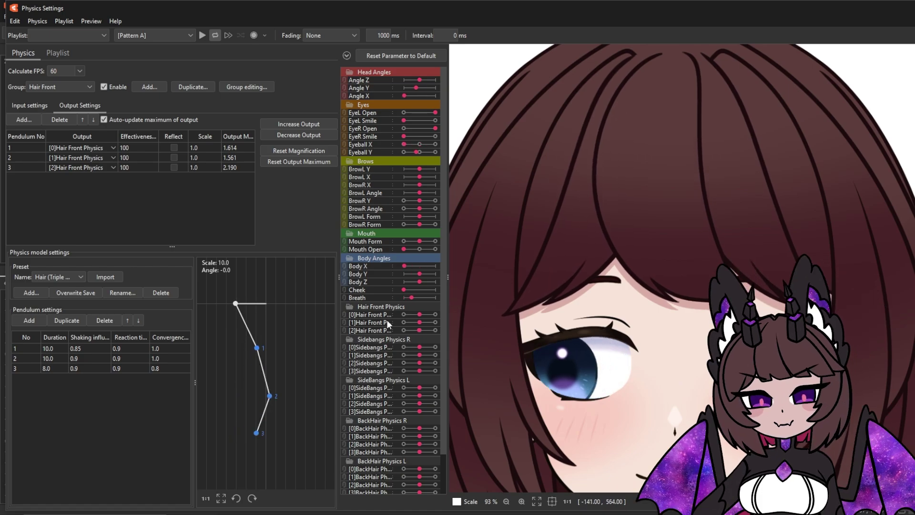
scroll(670, 377, down, 3)
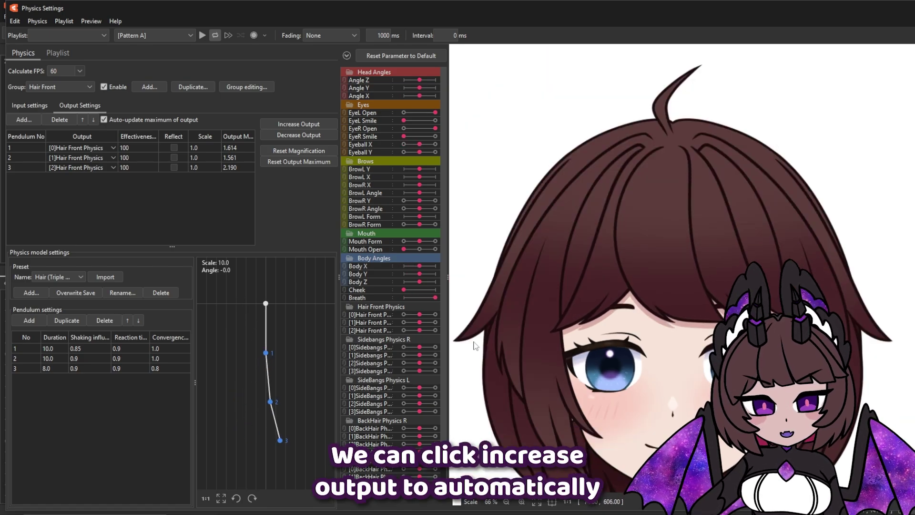
Increase the output magnification of all Hair Front outputs to fit the parameter range, and test the hair motion.
click(306, 123)
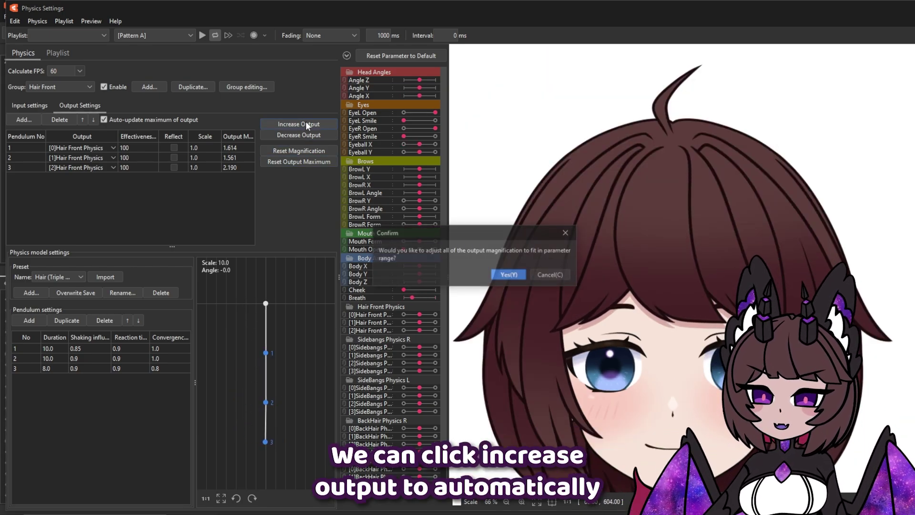
click(500, 274)
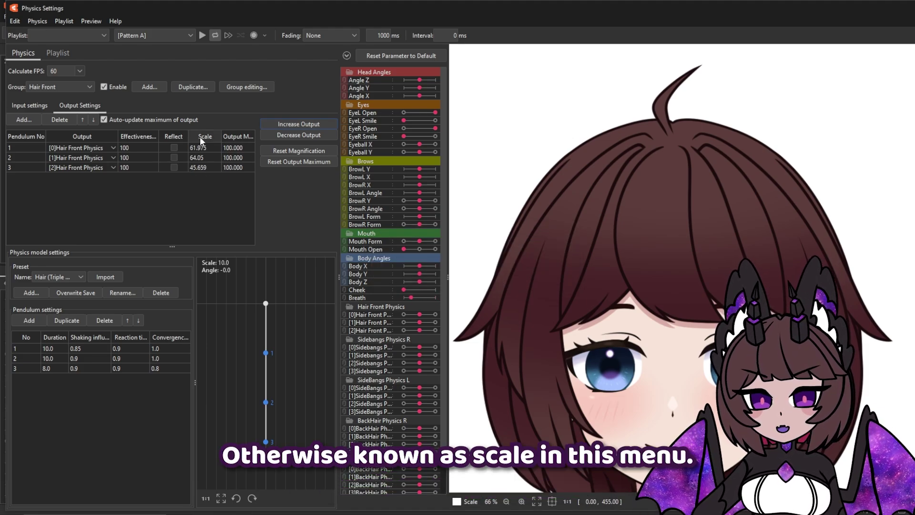
drag(716, 342, 424, 426)
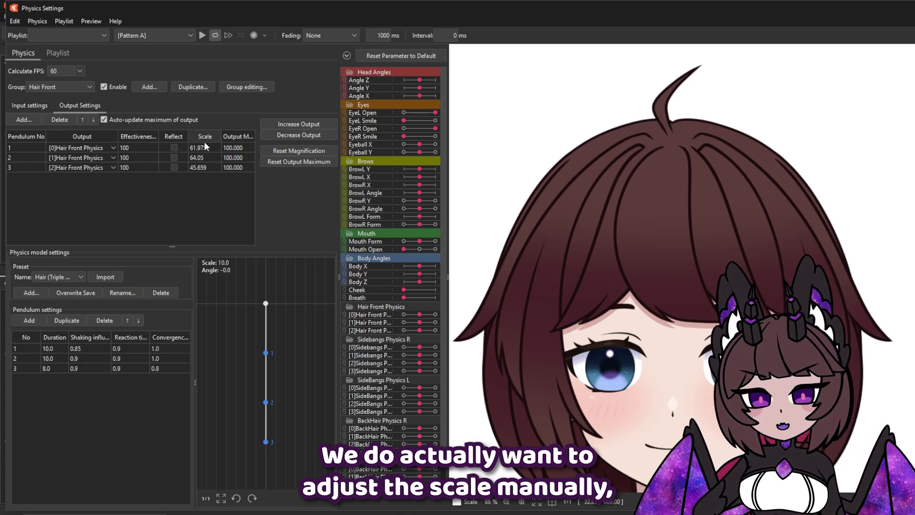
drag(677, 406, 725, 410)
drag(914, 325, 453, 296)
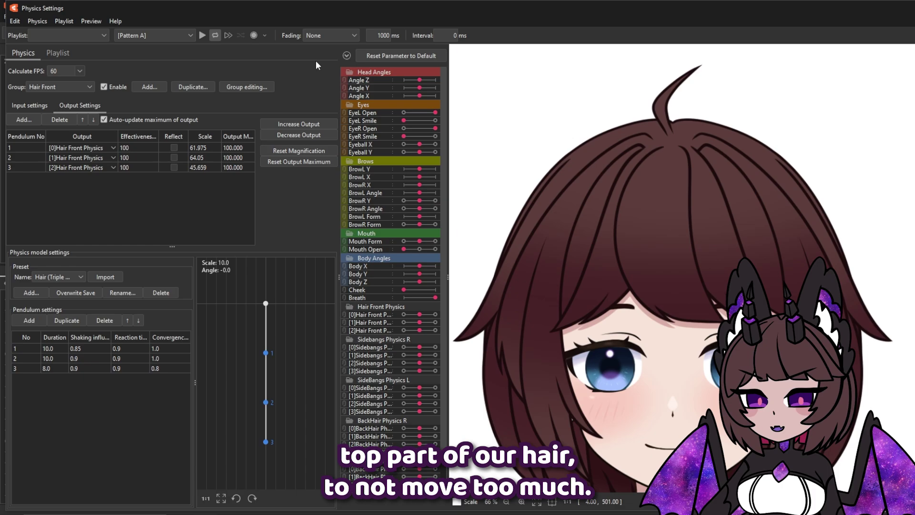
Set the scale of the [0]Hair Front Physics output to 10 and test the hair motion on the model.
click(201, 146)
text(1)
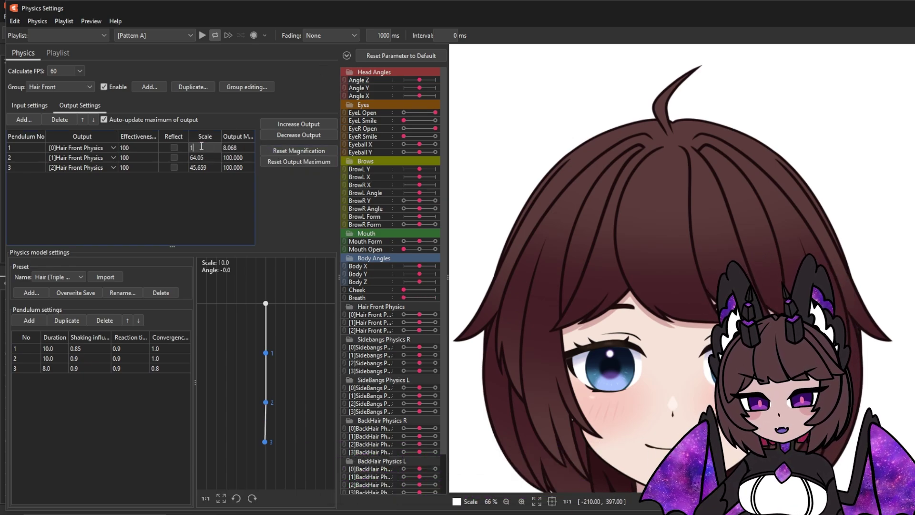
text(0)
key(Return)
drag(592, 275, 500, 282)
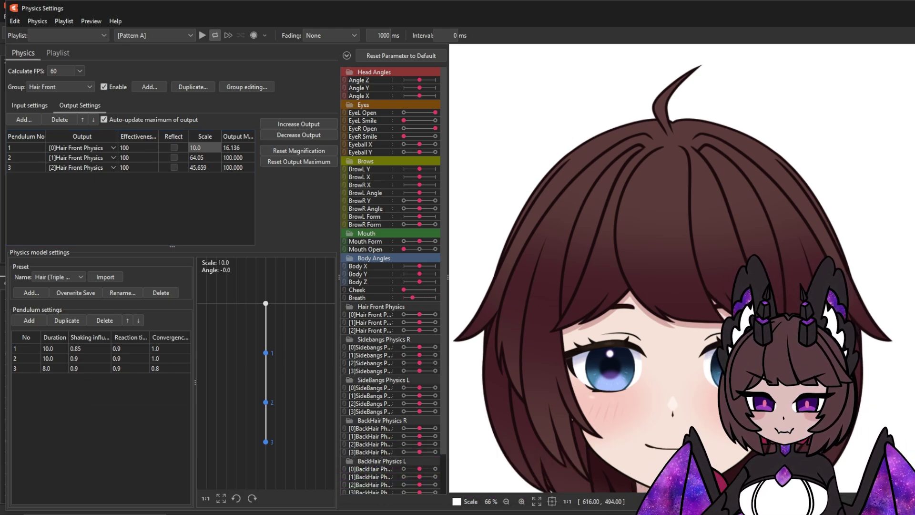
drag(758, 294, 827, 273)
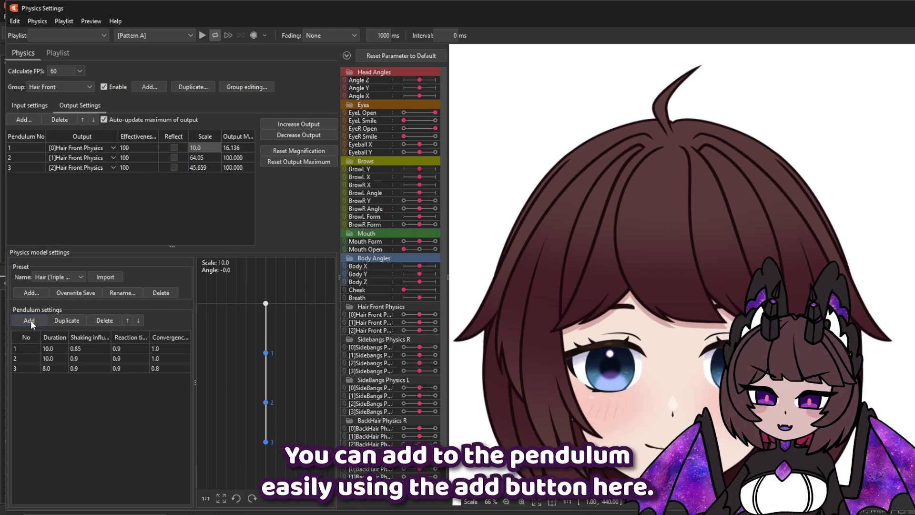
Try a fourth pendulum segment in the Hair Front group, check the outputs' pendulum numbers, and delete the added segment.
click(30, 320)
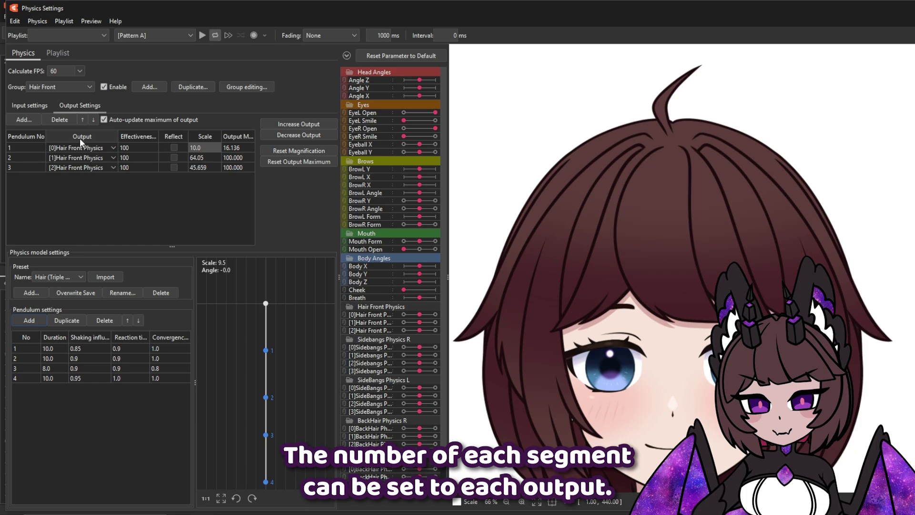
click(26, 154)
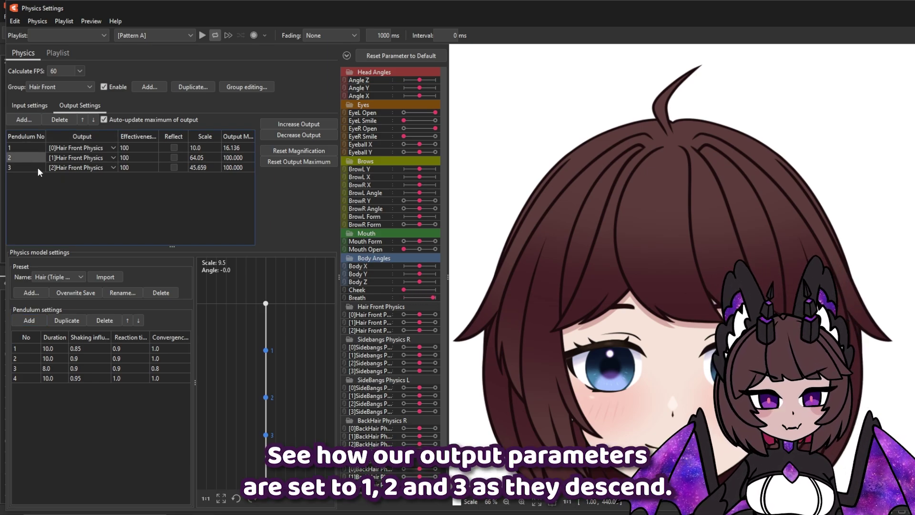
click(38, 168)
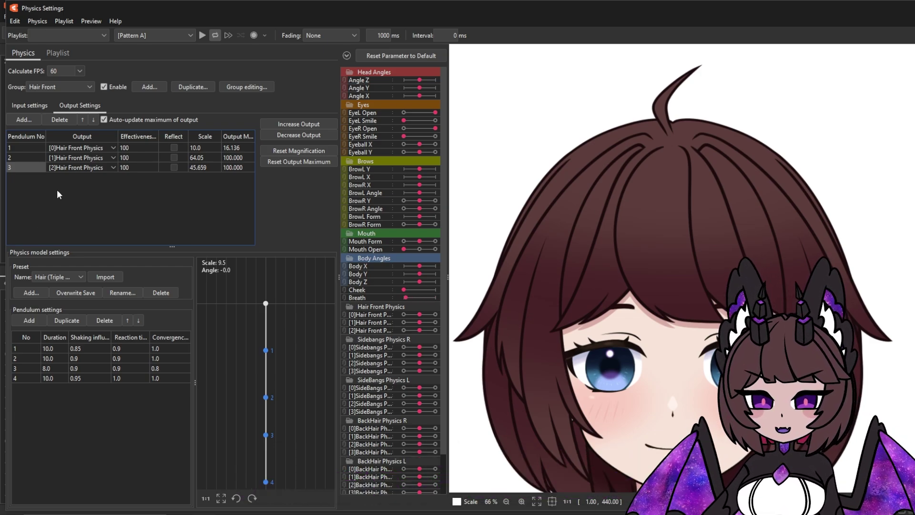
mouse_move(627, 315)
mouse_down()
mouse_move(758, 258)
mouse_move(538, 292)
mouse_move(625, 308)
mouse_up()
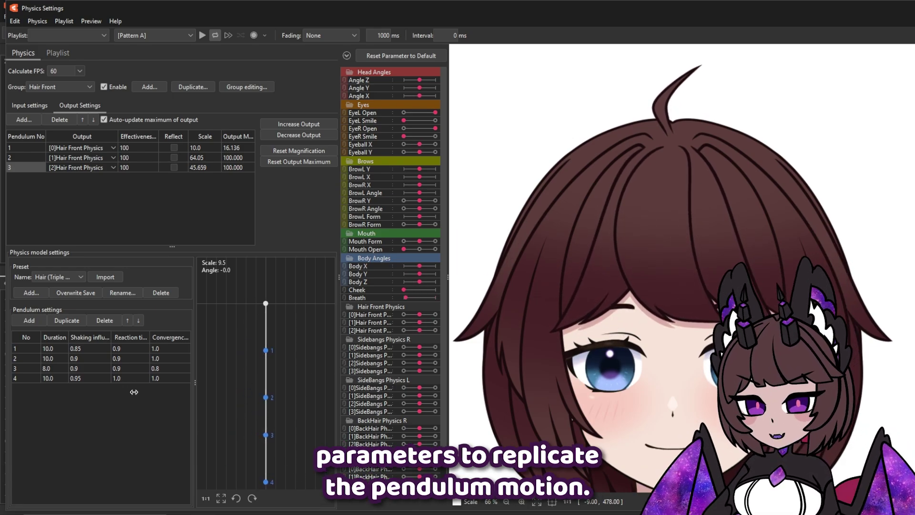
click(105, 320)
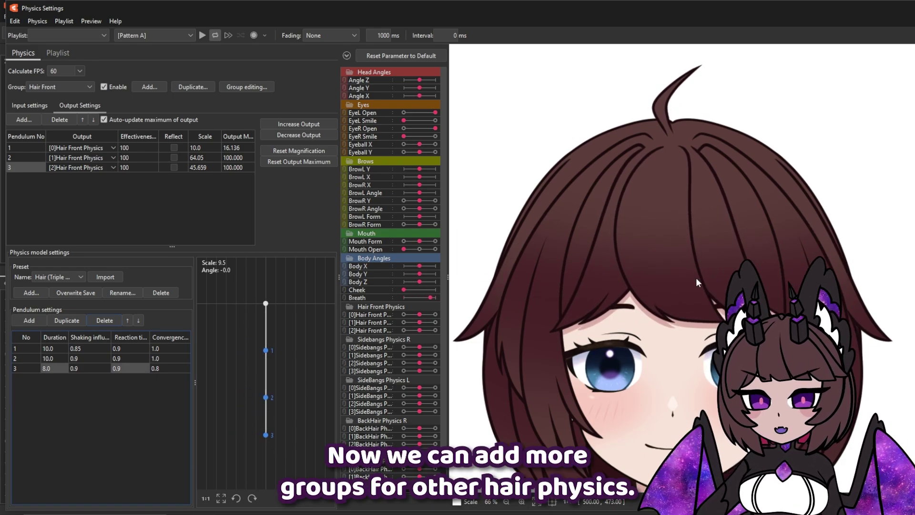
Add a physics group named Hair Side Left with the Head Input preset and the Hair (Triple Pendulum) model preset.
click(150, 86)
text(Hair S)
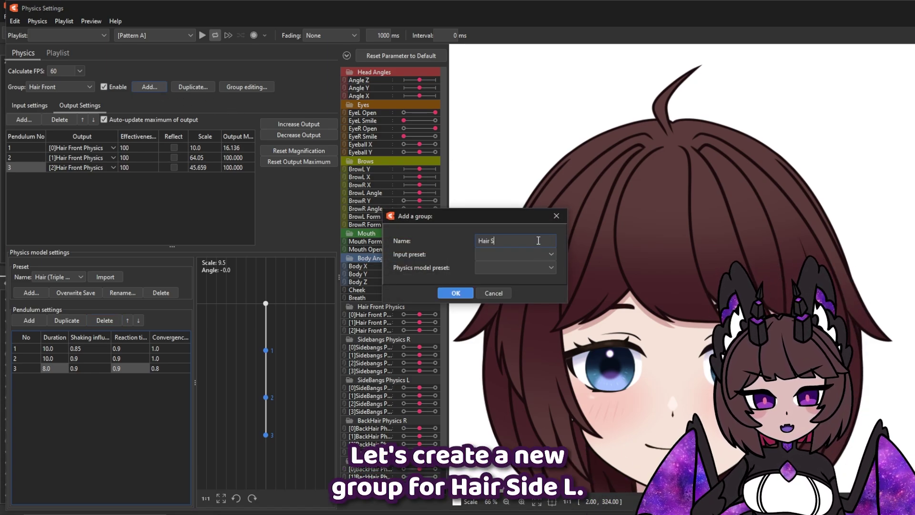
text(ide Left)
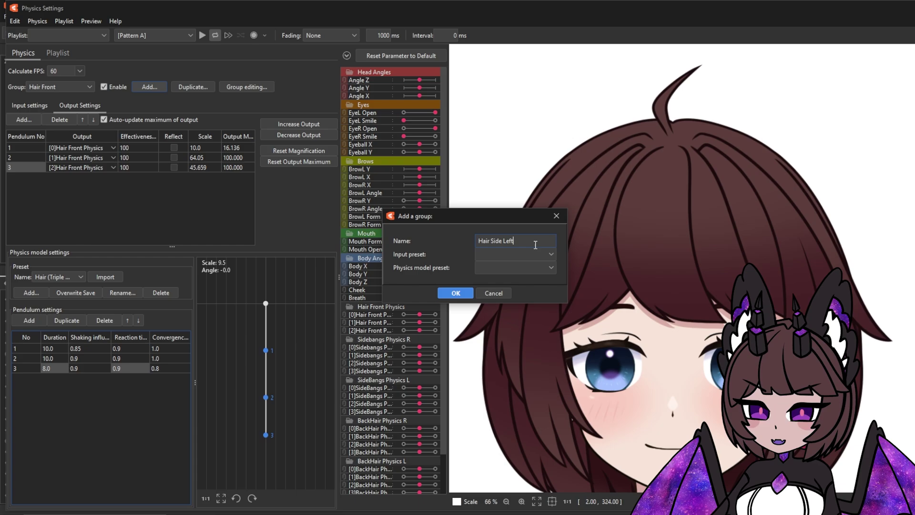
click(531, 256)
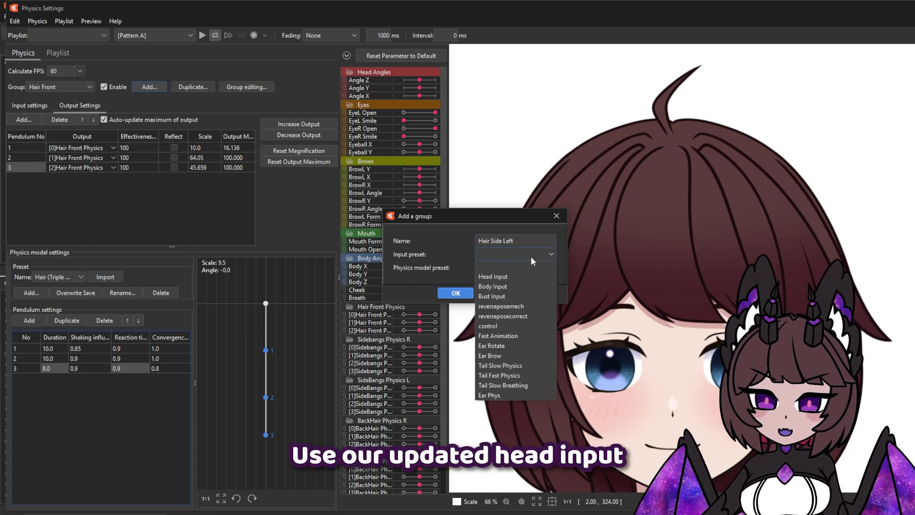
click(490, 275)
click(499, 269)
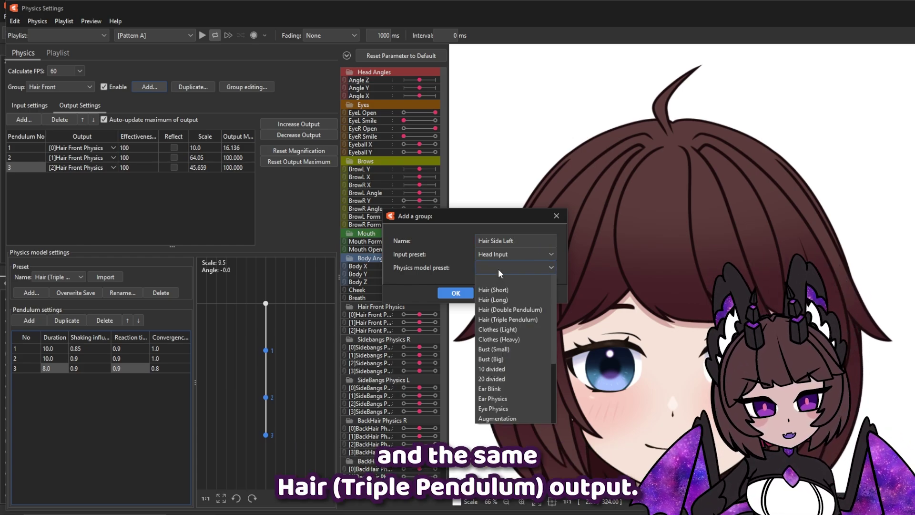
click(502, 317)
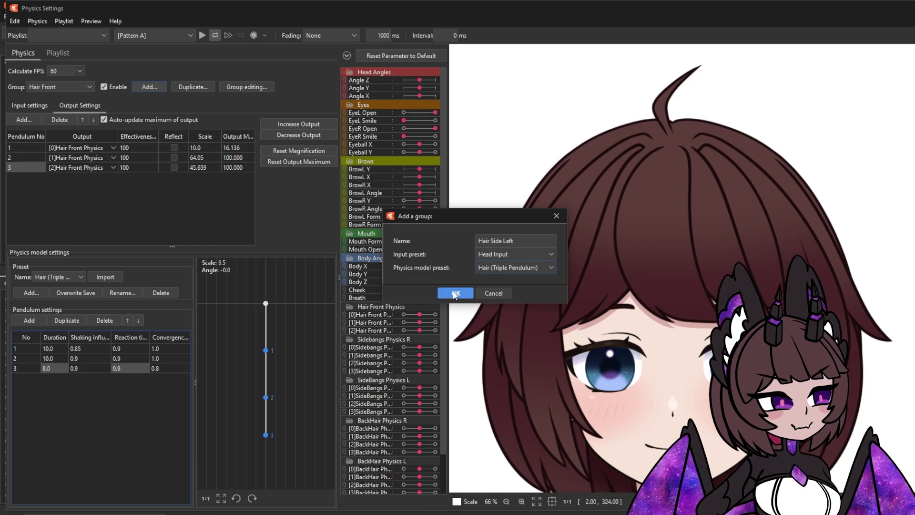
click(457, 293)
Add the four SideBangs Physics L parameters, [0] to [3], as outputs of the Hair Side Left group.
click(76, 104)
click(21, 119)
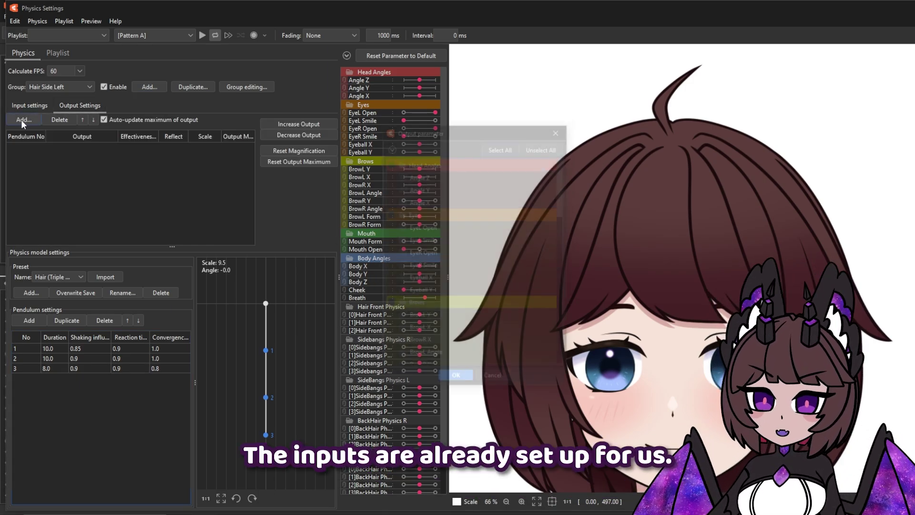
drag(561, 187, 561, 301)
click(402, 280)
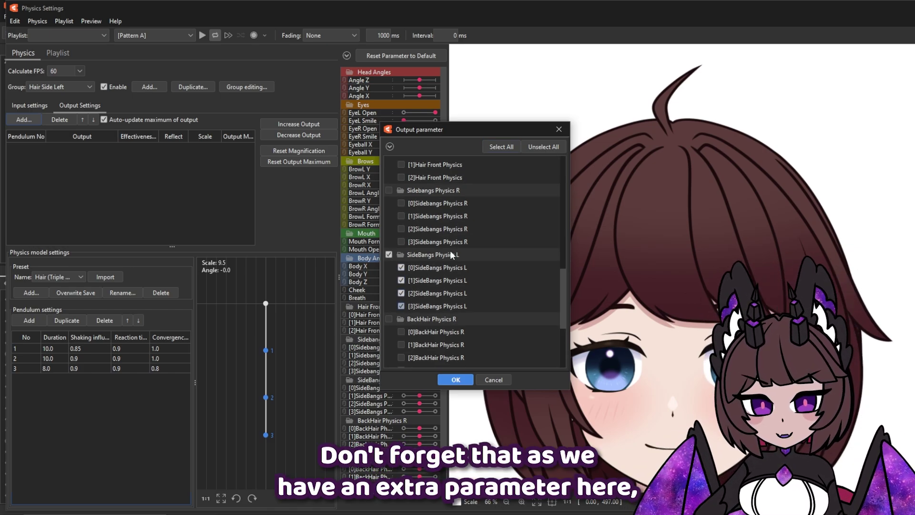
click(454, 379)
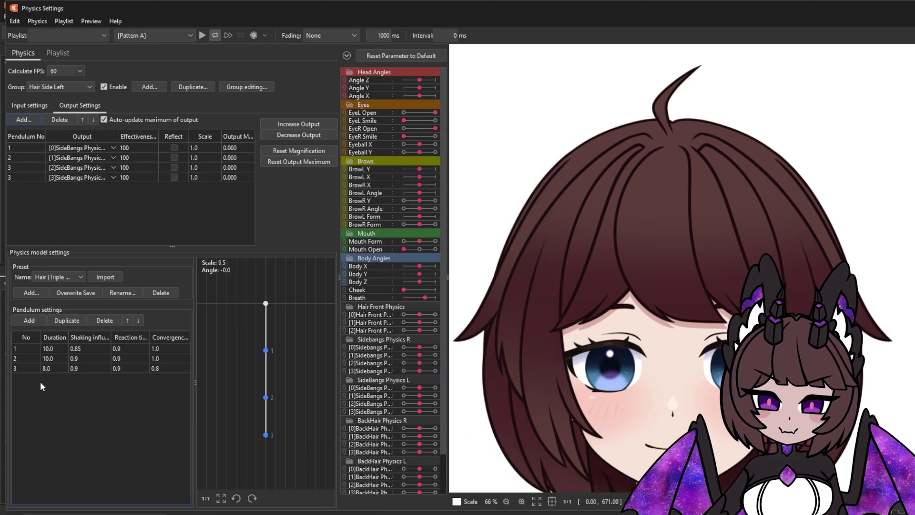
Add a fourth pendulum for the [3] output of Hair Side Left, with duration 8.0, shaking influence 0.9, reaction 0.9 and convergence 0.8.
click(29, 315)
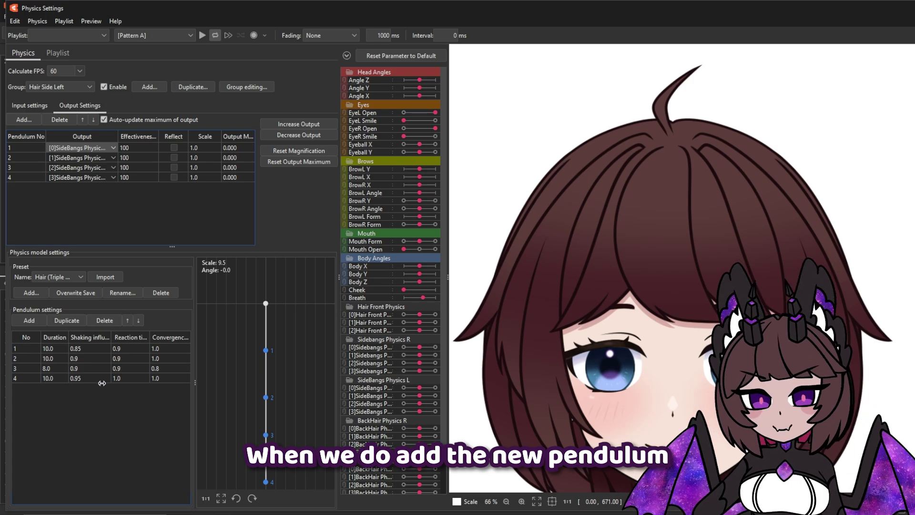
double_click(46, 378)
double_click(93, 378)
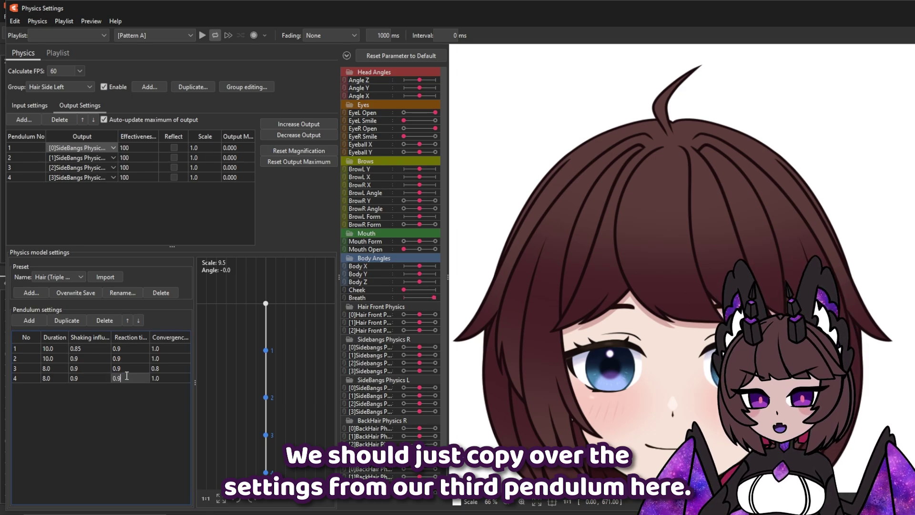
double_click(156, 378)
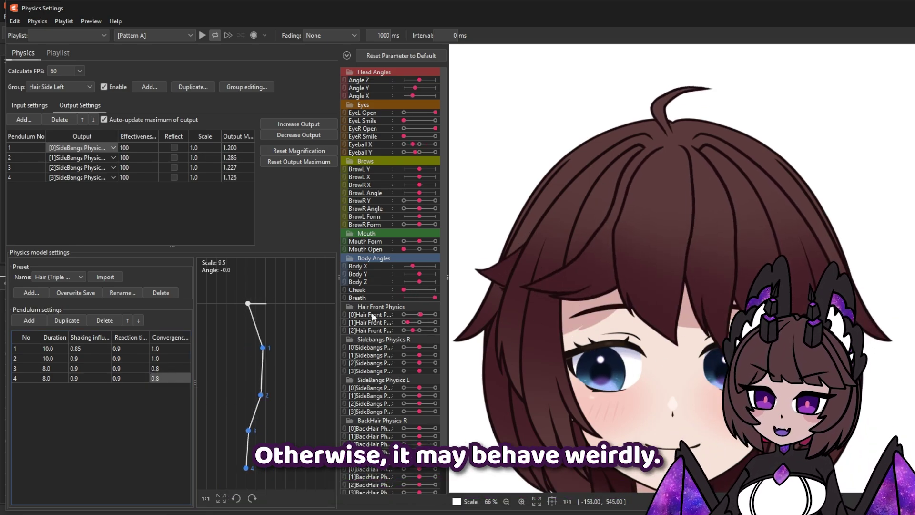
Increase the output scales of the Hair Side Left group automatically, and set the [0]SideBangs Physics L scale to 10.
click(298, 125)
click(509, 274)
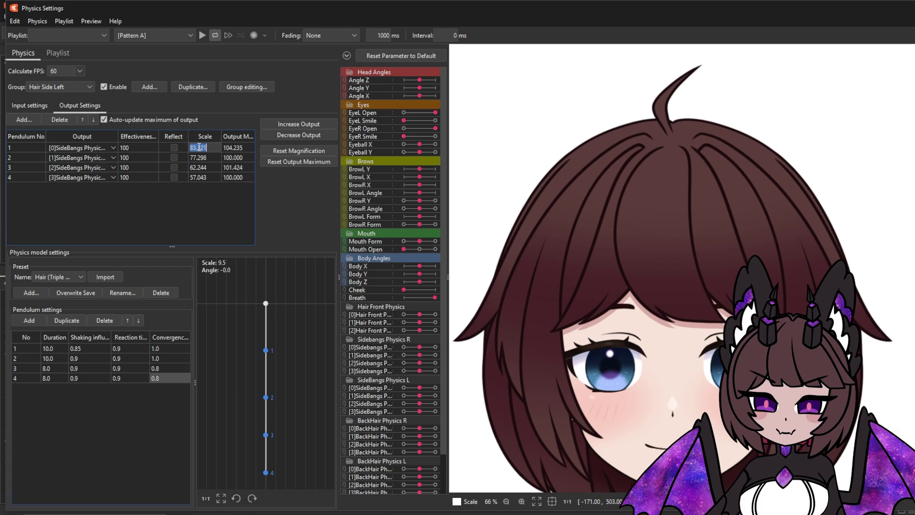
text(10)
key(Return)
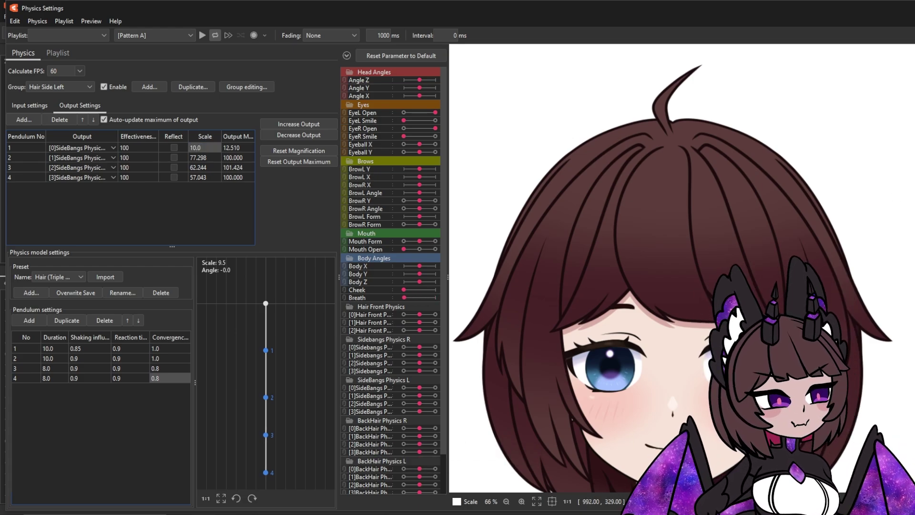
Duplicate the Hair Side Left group as Hair Side Right and review the copy's input and output settings.
click(189, 87)
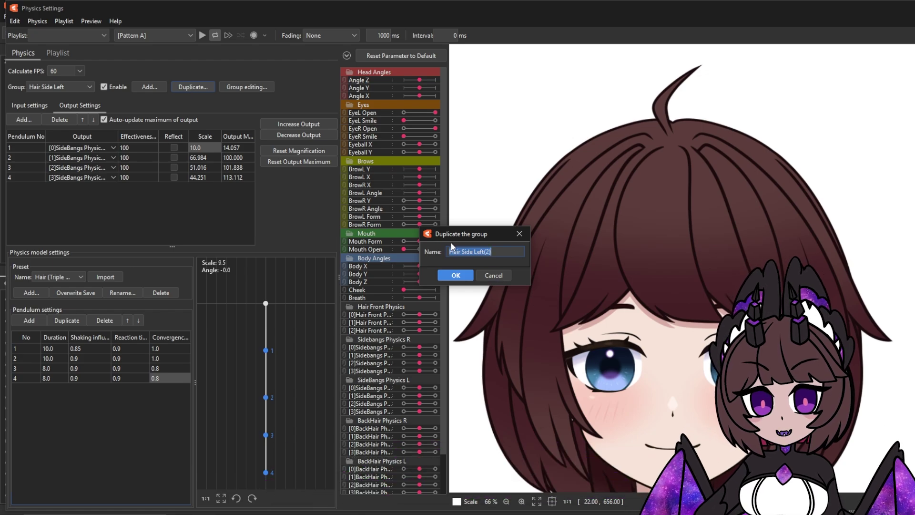
drag(506, 255, 476, 252)
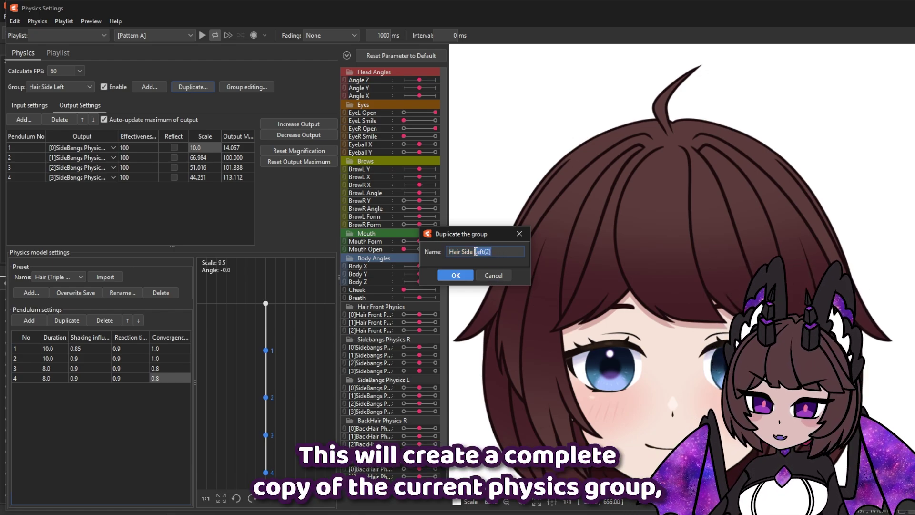
click(456, 276)
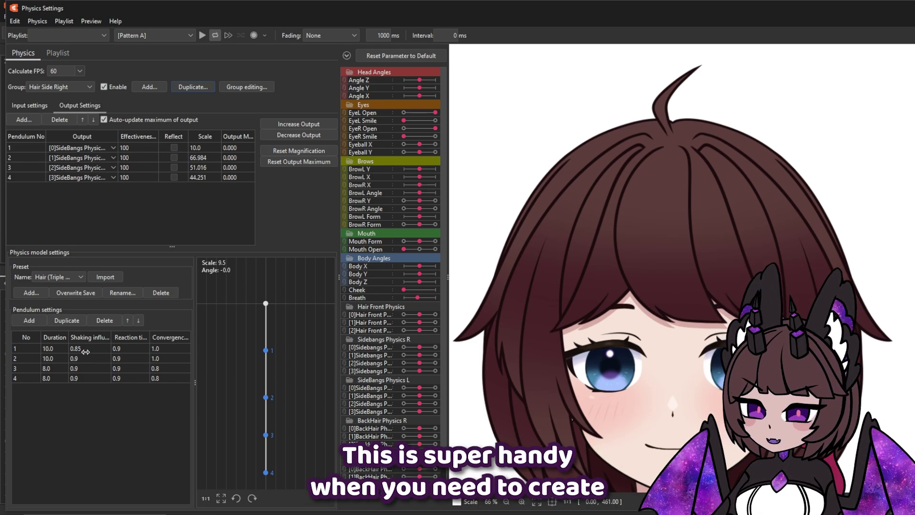
click(37, 111)
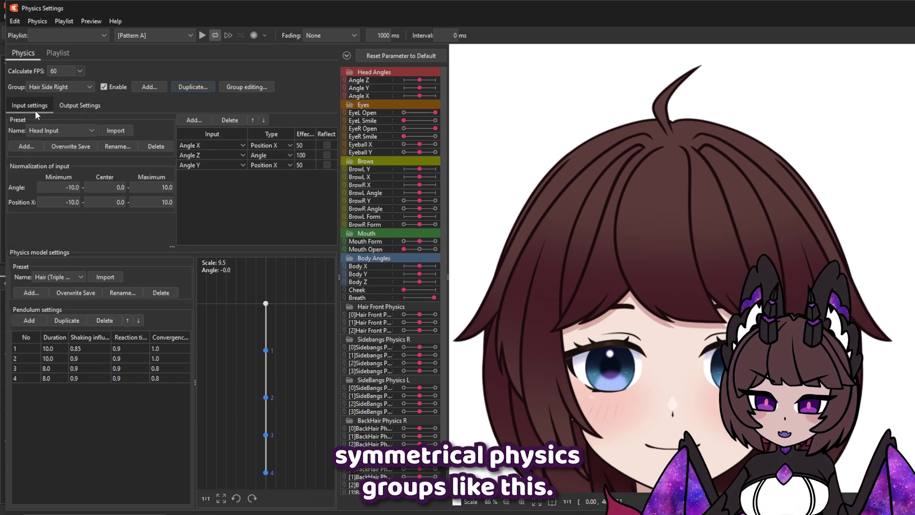
click(88, 107)
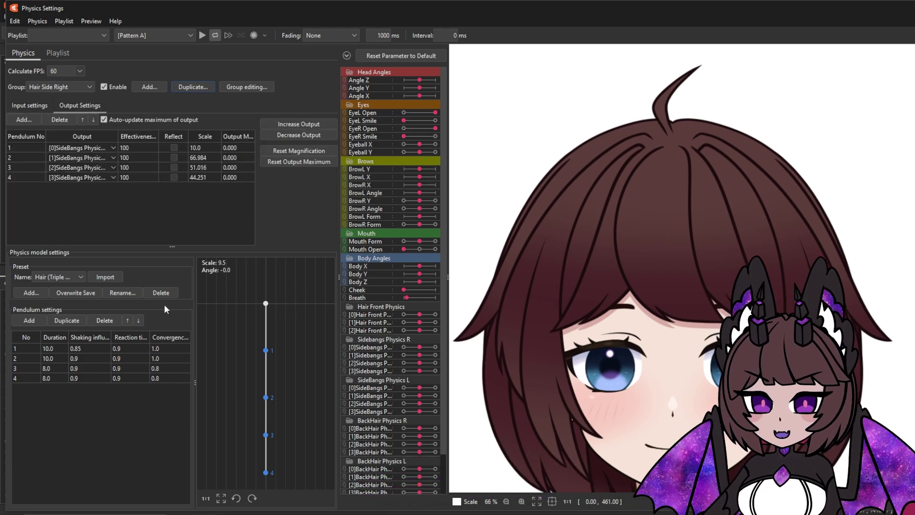
Switch the four outputs of the Hair Side Right group to the Sidebangs Physics R parameters, [0] to [3] in order.
click(112, 146)
drag(119, 173, 130, 239)
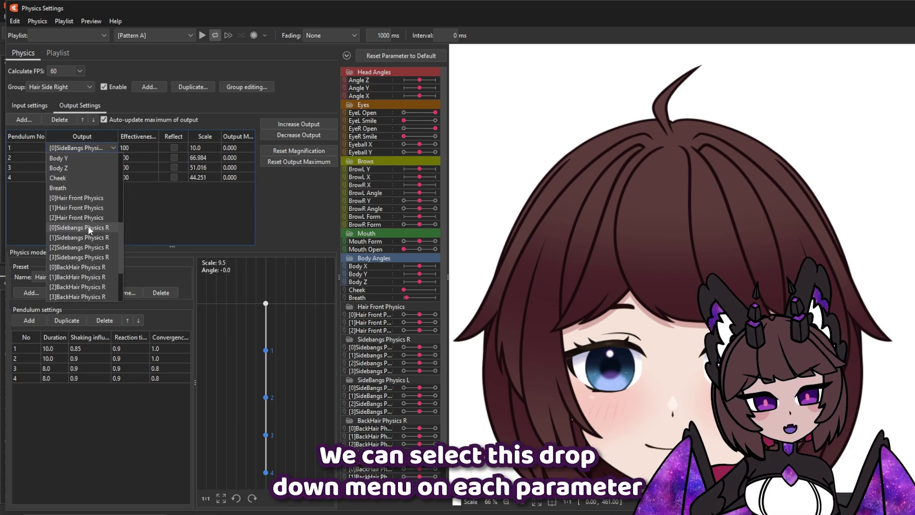
click(87, 228)
click(95, 157)
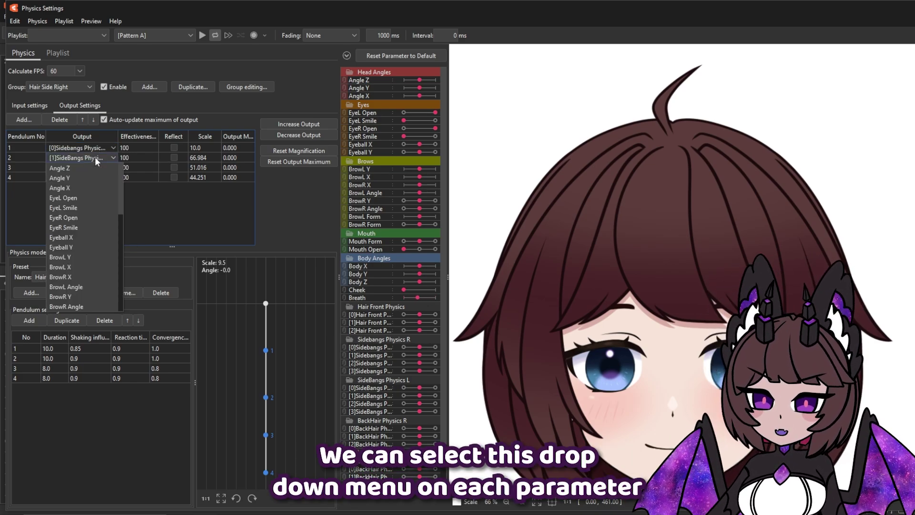
drag(121, 175, 125, 245)
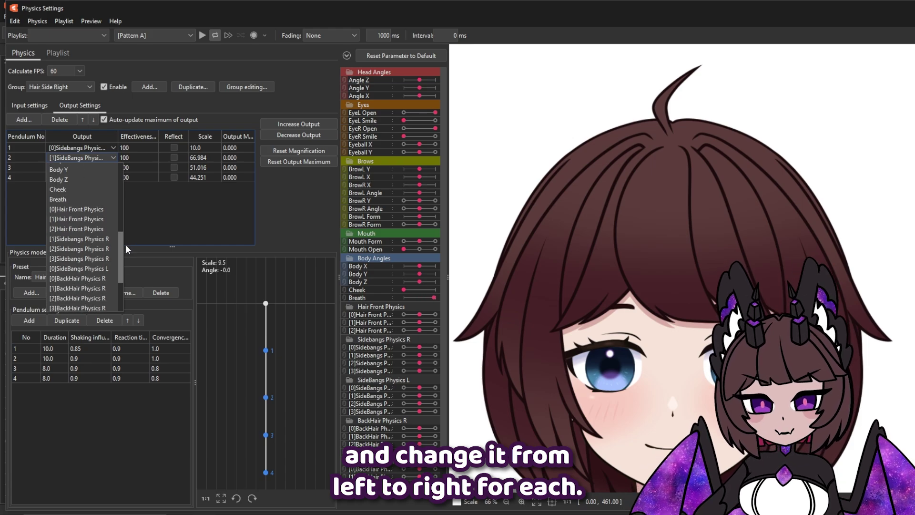
click(102, 238)
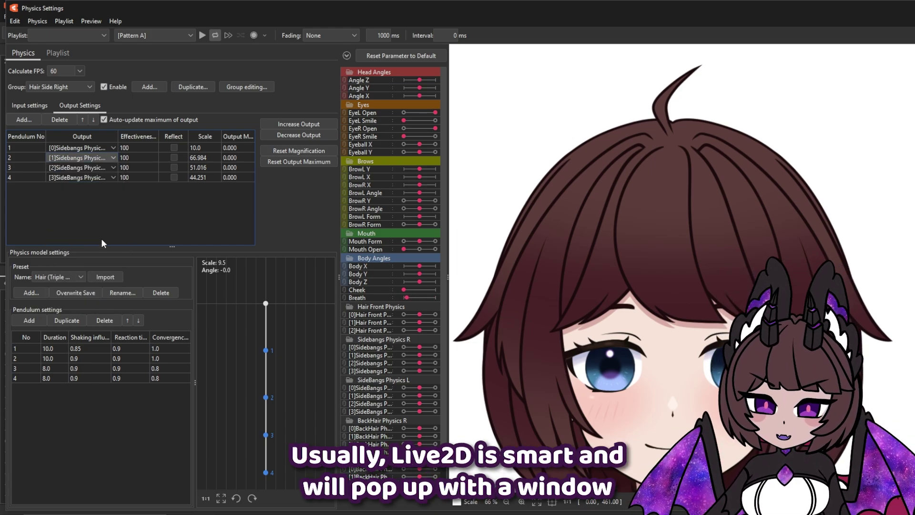
click(107, 166)
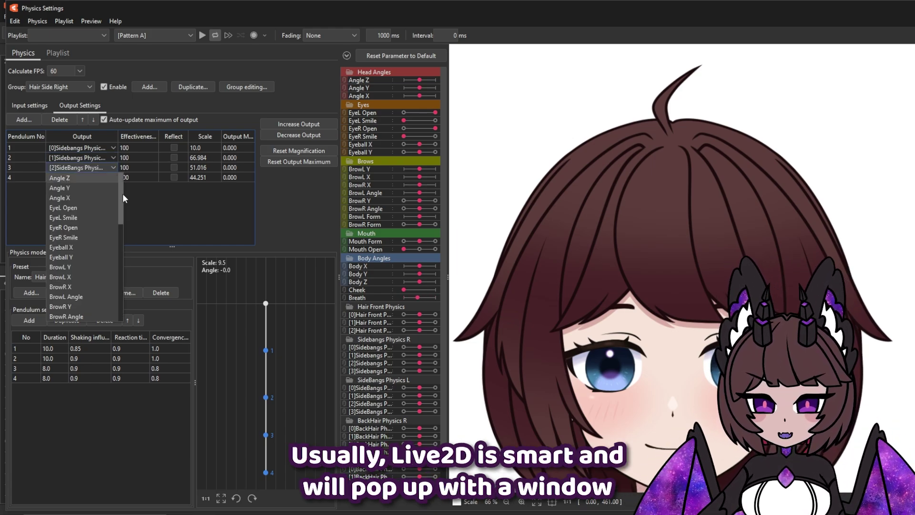
drag(122, 193, 125, 267)
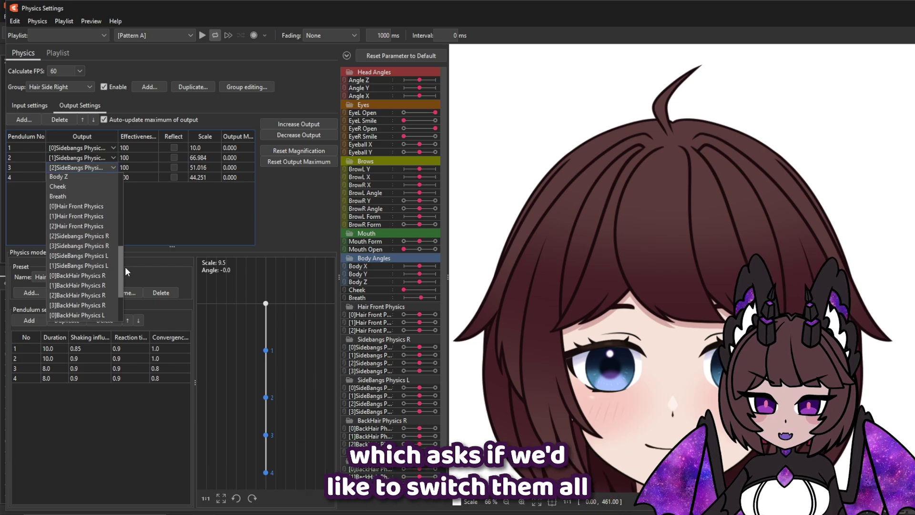
click(100, 236)
click(106, 178)
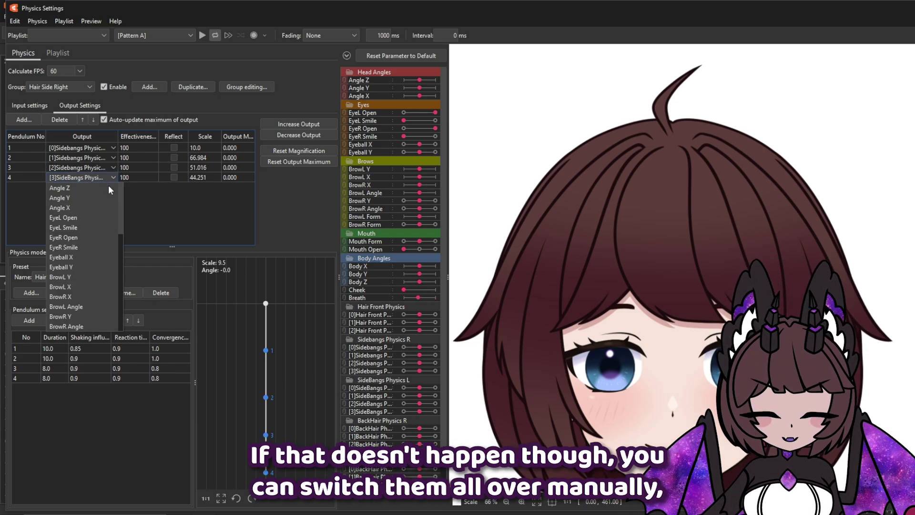
drag(119, 208, 124, 263)
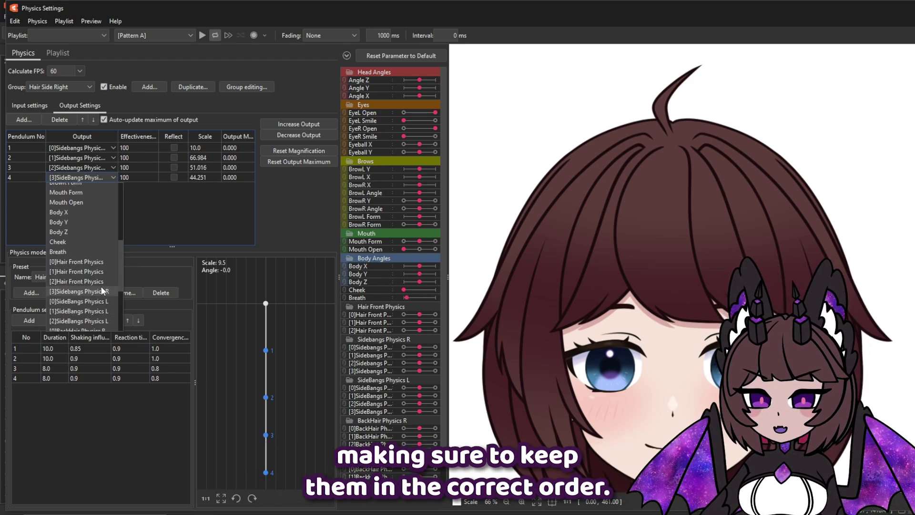
click(90, 288)
Enable Reflect for the Angle Y input of the Hair Side Right group and test the hair motion on the model.
click(35, 106)
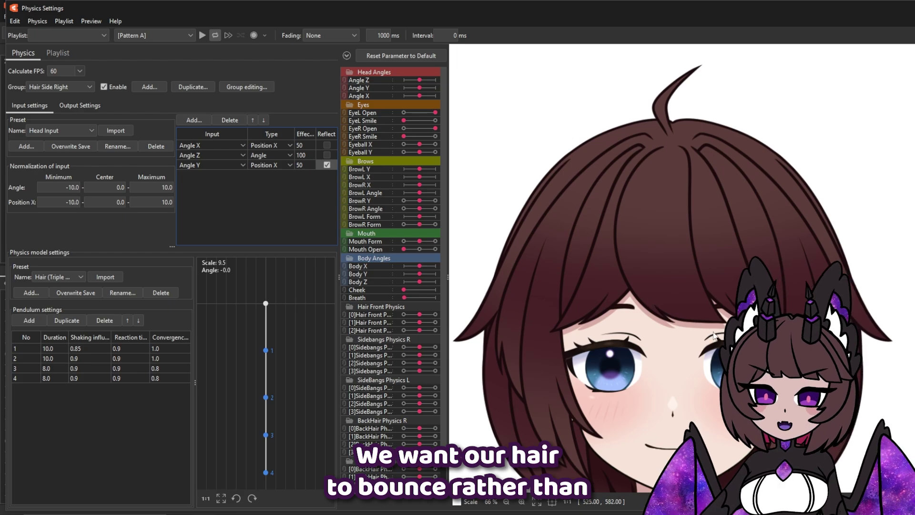
drag(714, 336, 649, 140)
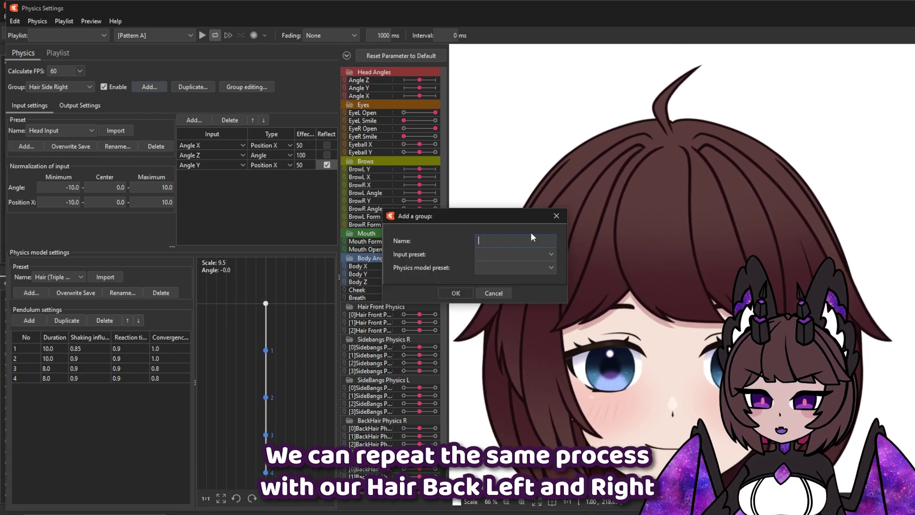
Duplicate the Hair Side Right group under the name Hair Back Left.
text(Hair Back Left)
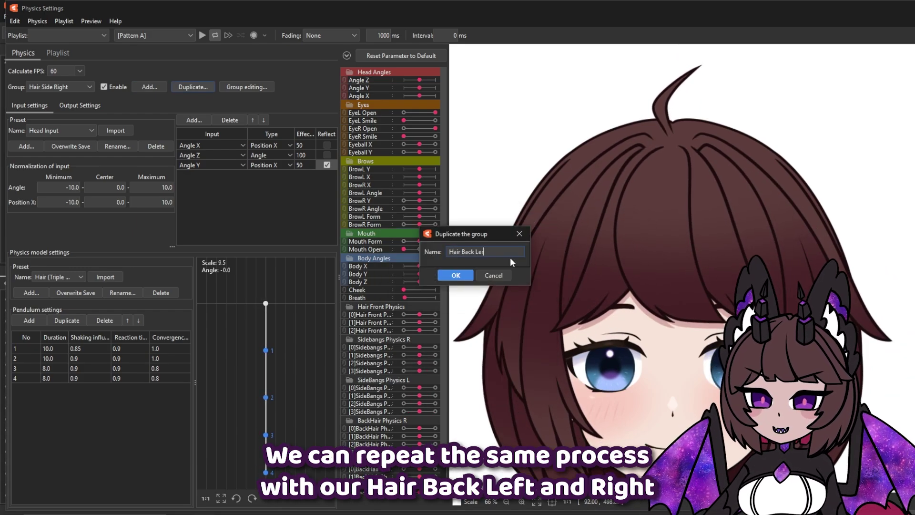
key(BackSpace)
text(ft)
click(455, 275)
Set the Hair Back Left outputs to BackHair Physics L [0] to [3], and set up Hair Back Right with the matching BackHair Physics R outputs.
click(79, 105)
click(82, 148)
click(95, 231)
click(82, 157)
click(96, 241)
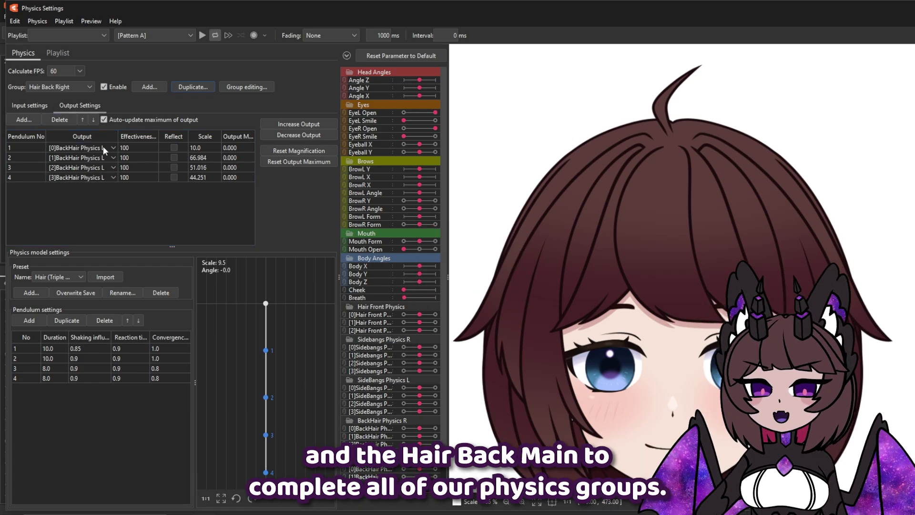
click(113, 158)
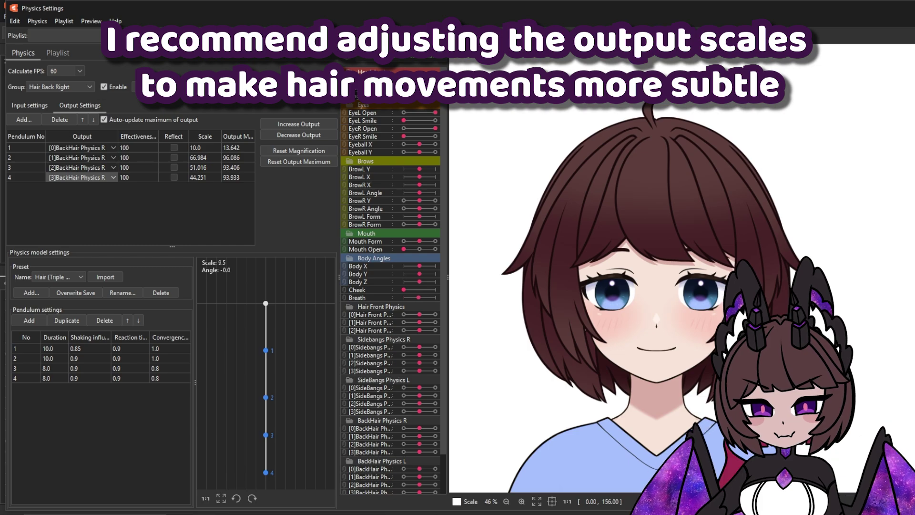
Set the [0] output scale to 0 in Hair Back Main, and the [1] output scale to 30 in the front, side and back hair groups.
click(88, 87)
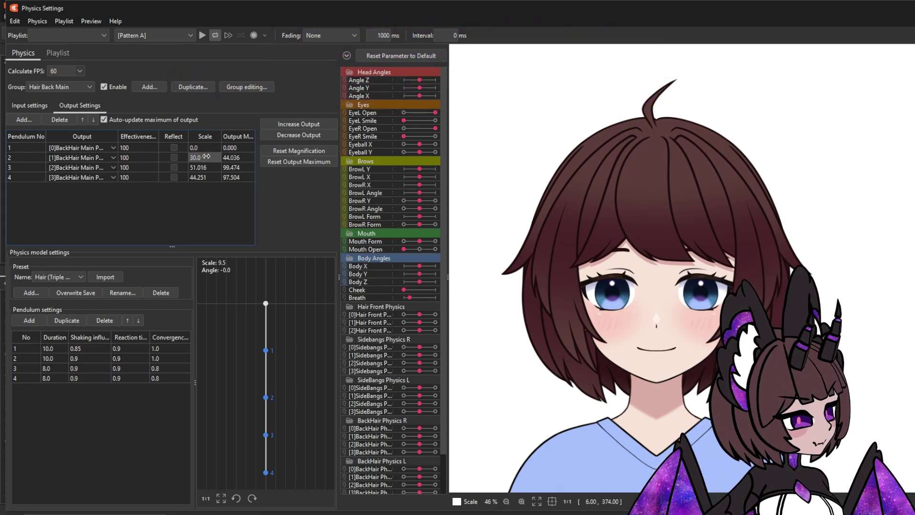
click(89, 87)
click(57, 137)
click(78, 90)
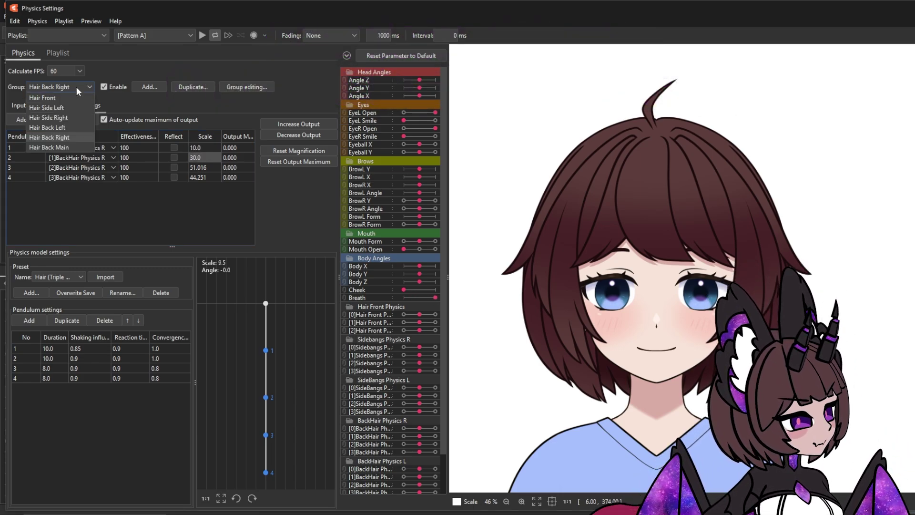
click(58, 118)
double_click(201, 157)
text(30)
click(78, 88)
click(58, 98)
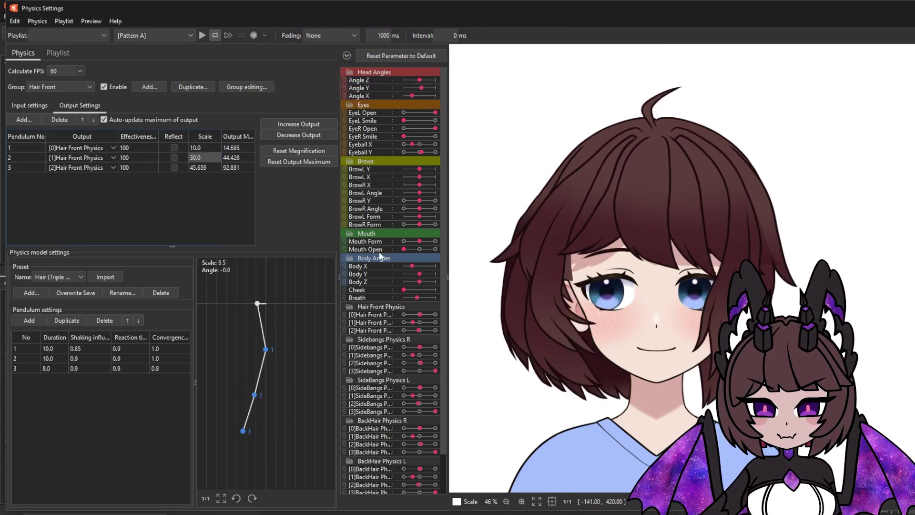
In the Hair Back Main group, set the [1], [2] and [3] output scales to 20, 30 and 40, and test the motion on the model.
click(78, 87)
click(53, 145)
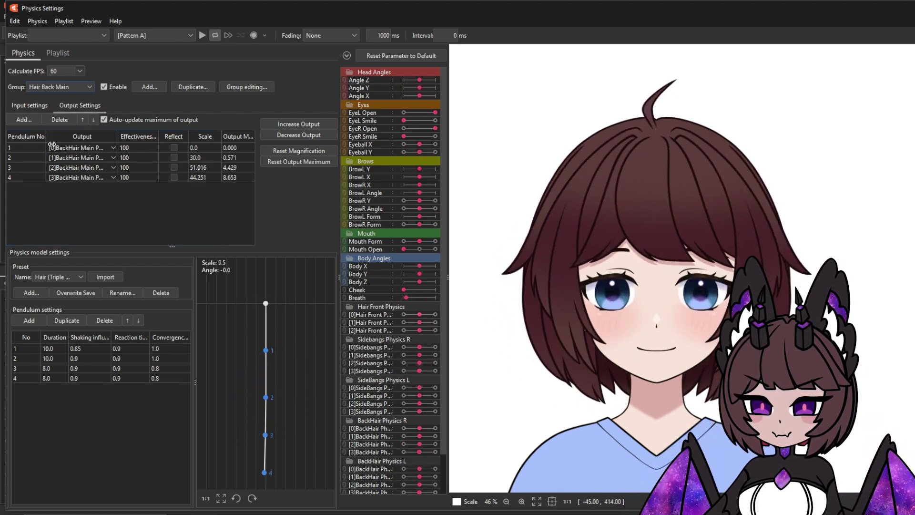
double_click(208, 177)
text(50)
click(213, 158)
double_click(212, 158)
text(20)
double_click(209, 168)
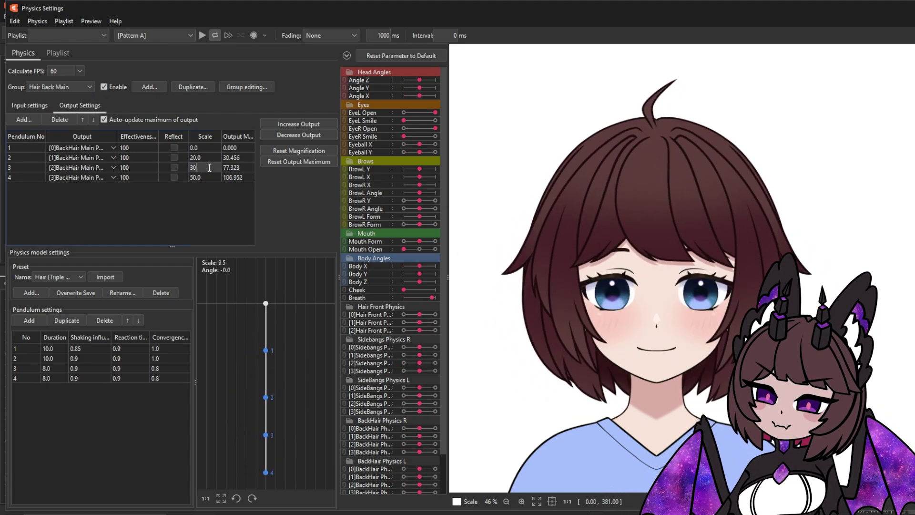
text(30)
double_click(205, 177)
text(40)
drag(656, 201, 760, 55)
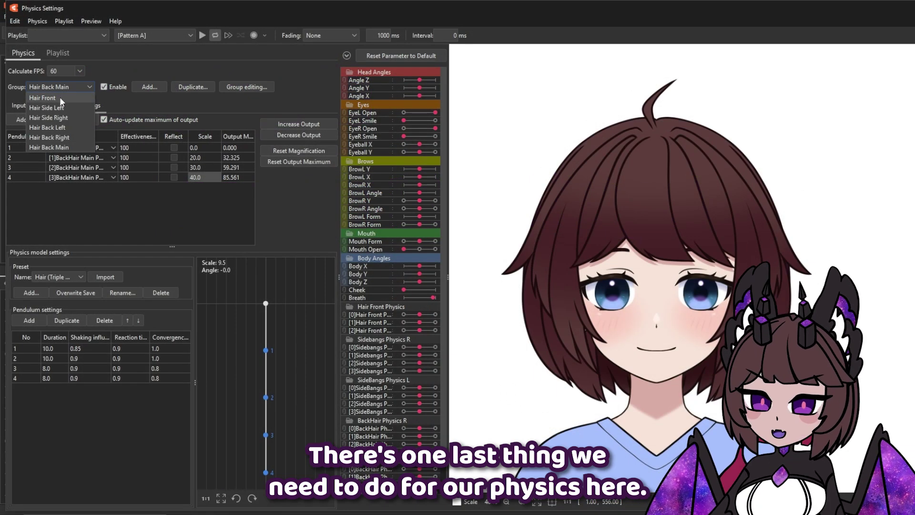
In the Hair Front group, set the Angle input normalization to a minimum of -30 and a maximum of 30.
click(60, 97)
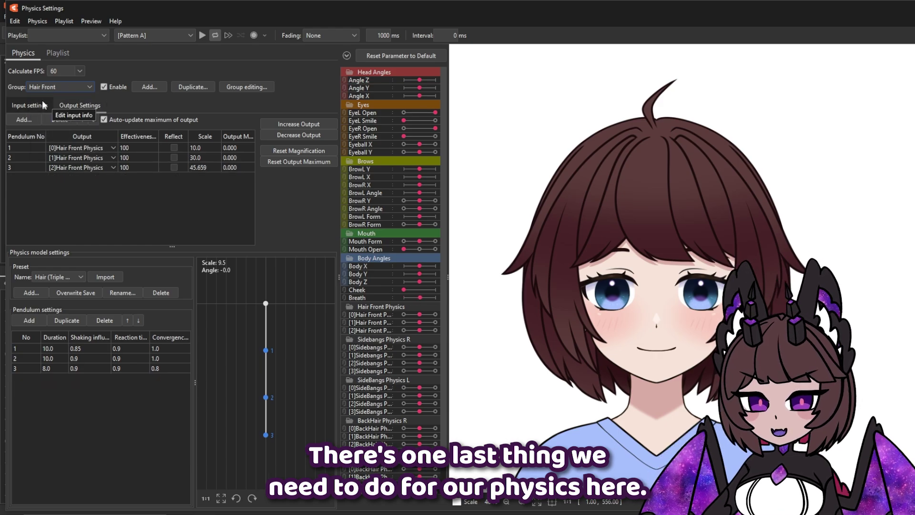
click(33, 103)
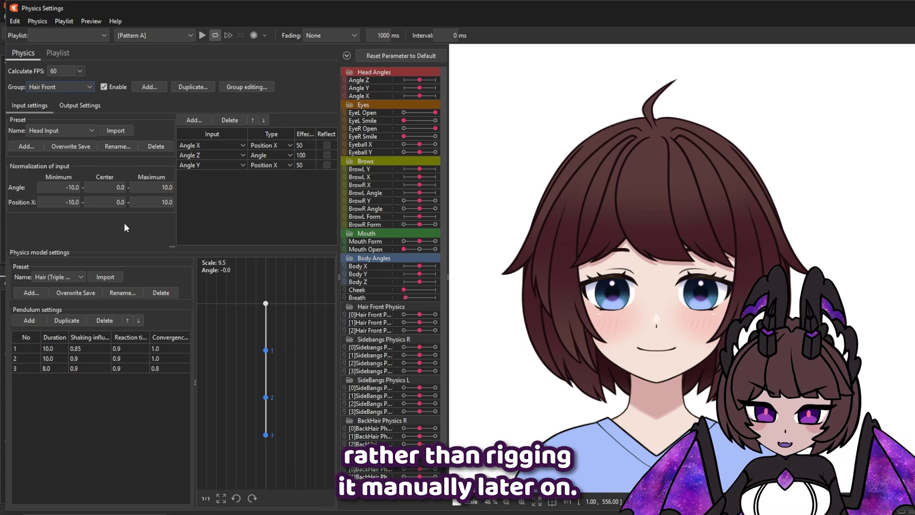
click(74, 190)
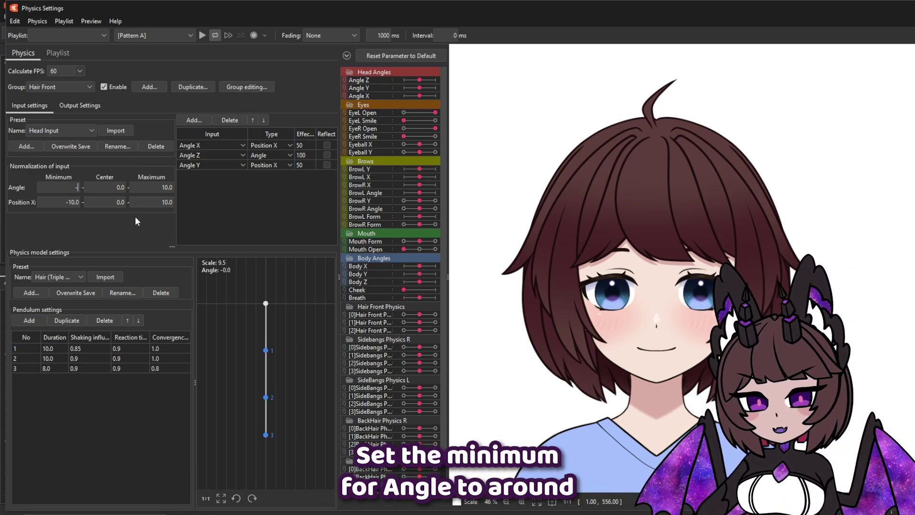
text(-30)
key(Return)
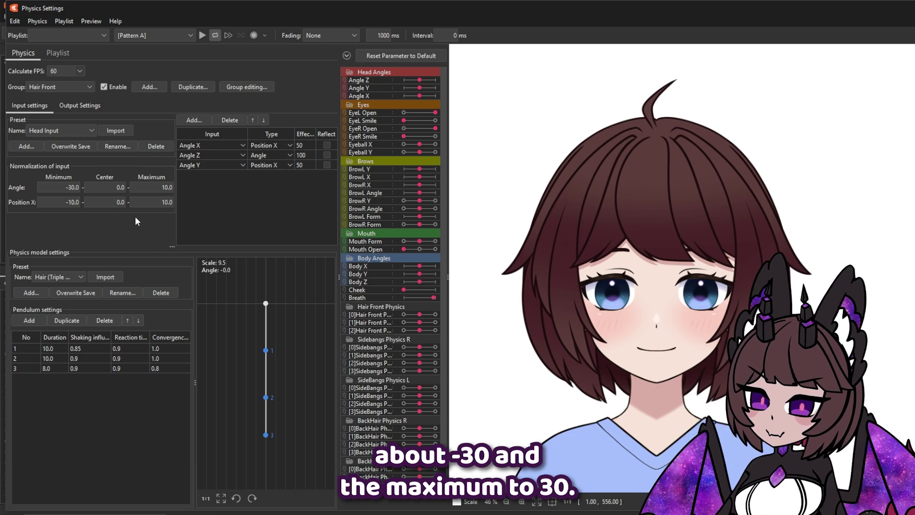
click(153, 189)
text(30)
key(Return)
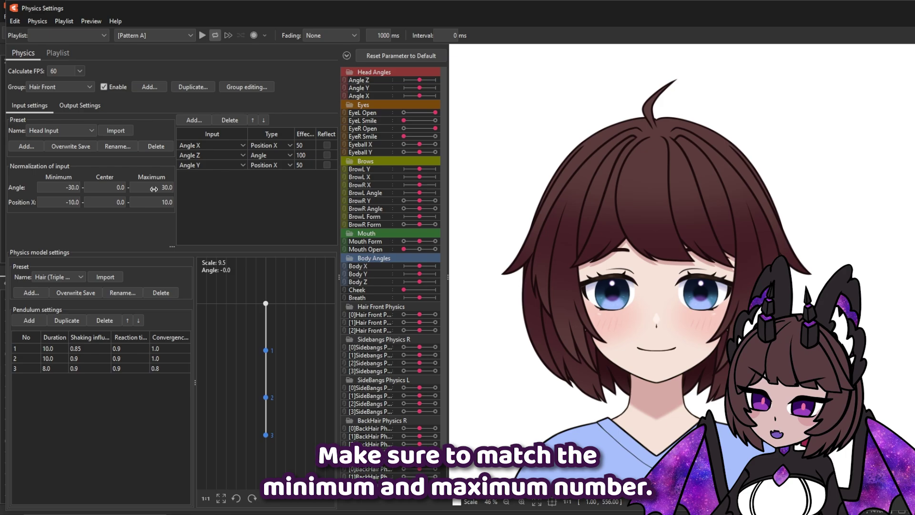
Try an Angle normalization maximum of 50 in Hair Front, test the head motion, and set the maximum back to 30.
click(164, 191)
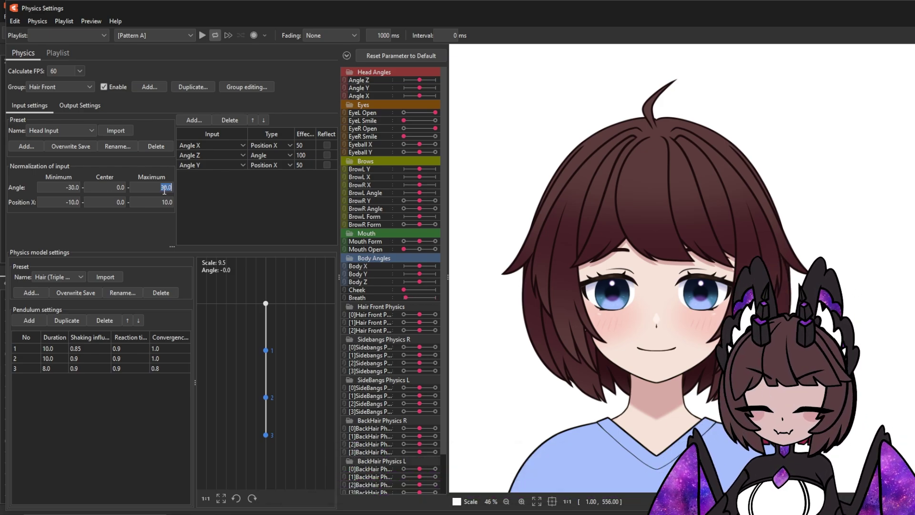
text(50)
key(Return)
drag(658, 238, 539, 252)
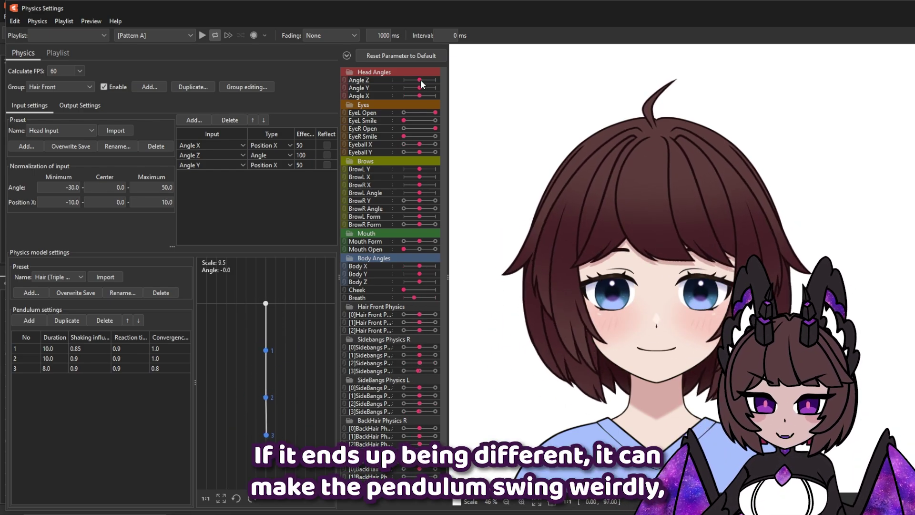
mouse_move(420, 81)
mouse_down()
mouse_move(455, 96)
mouse_move(411, 96)
mouse_move(420, 96)
mouse_up()
click(164, 187)
text(30)
key(Return)
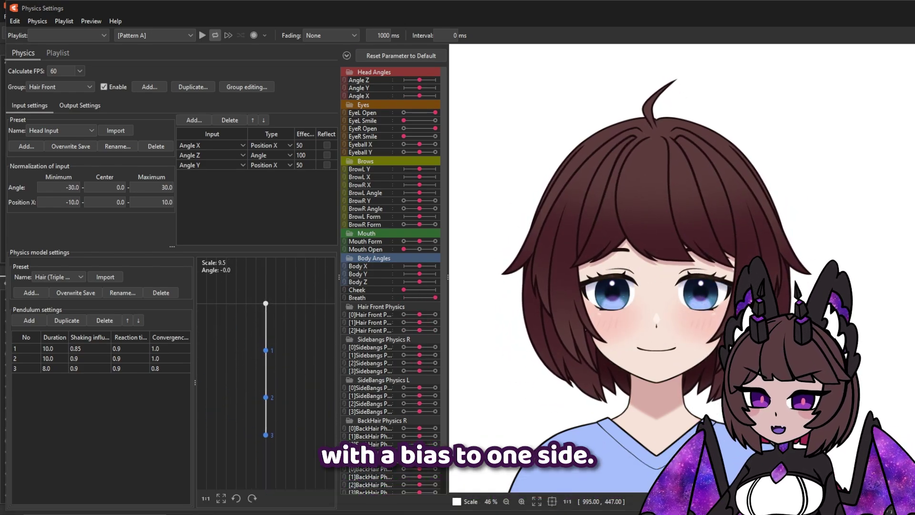
Test Angle Z at both extremes, try an Angle normalization minimum of -50, and set the minimum back to -30.
drag(419, 80, 451, 91)
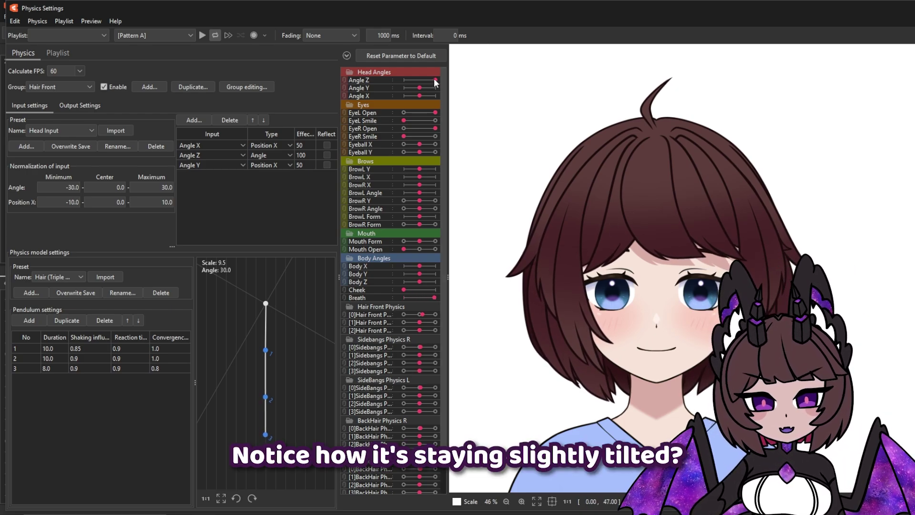
drag(436, 80, 385, 79)
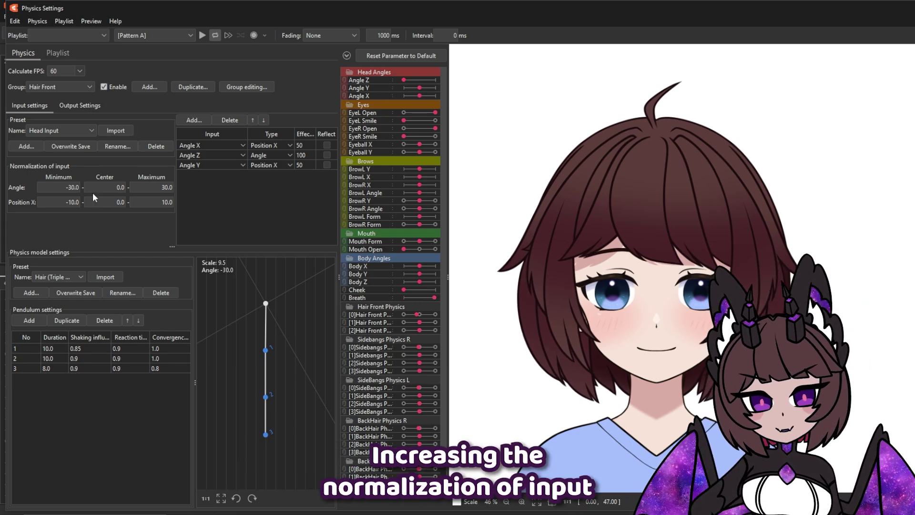
text(-50)
key(Return)
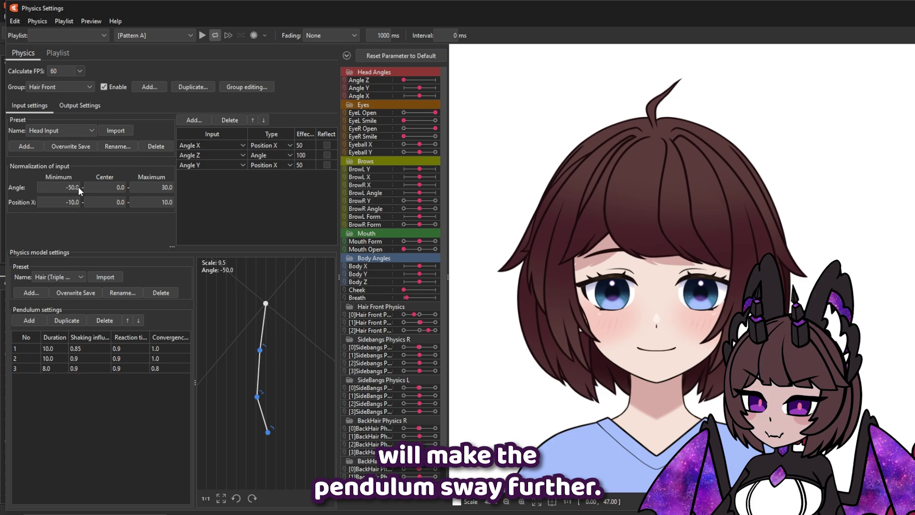
double_click(79, 187)
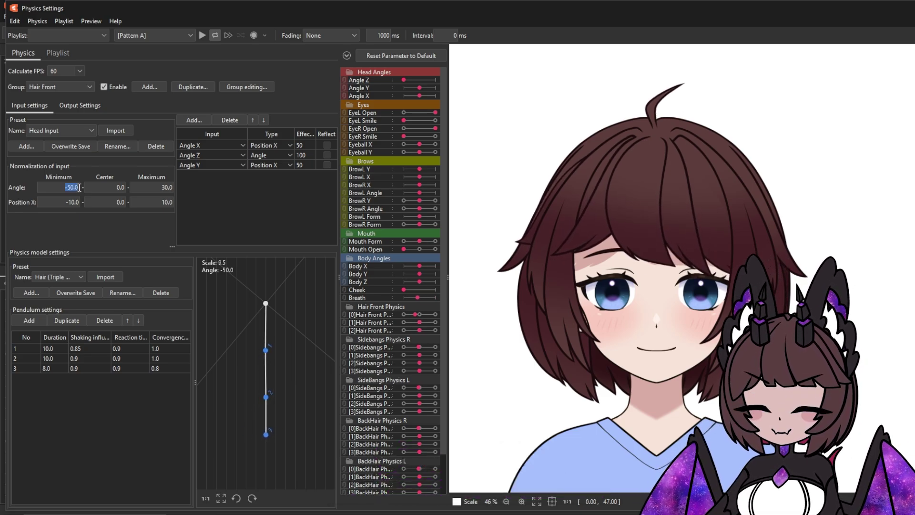
key(Return)
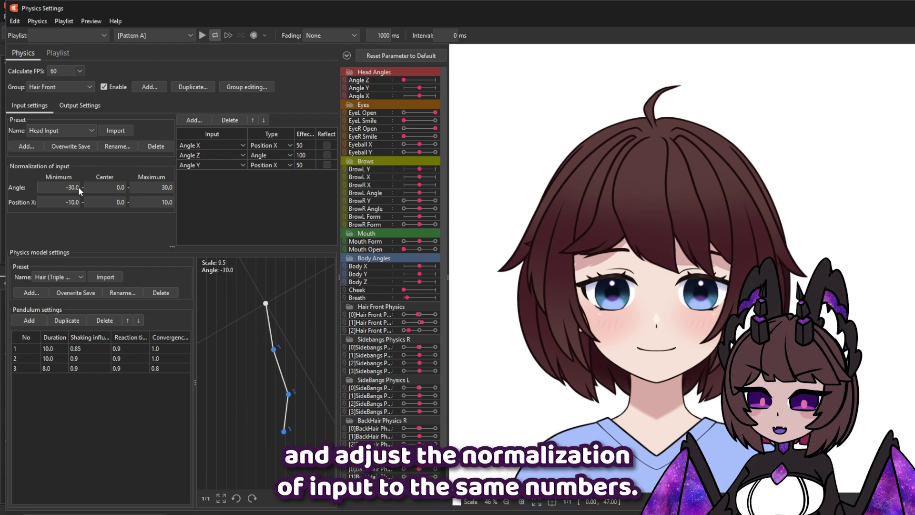
key(Return)
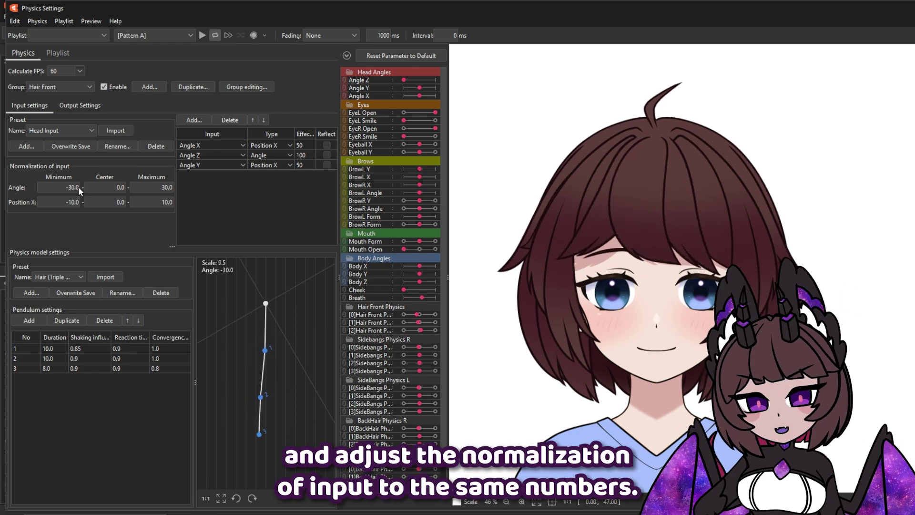
Reset the parameters to default, set Angle normalization to -30 and 30 in the remaining hair groups, and test the sway with Angle Z.
click(414, 59)
click(62, 87)
click(56, 106)
double_click(75, 186)
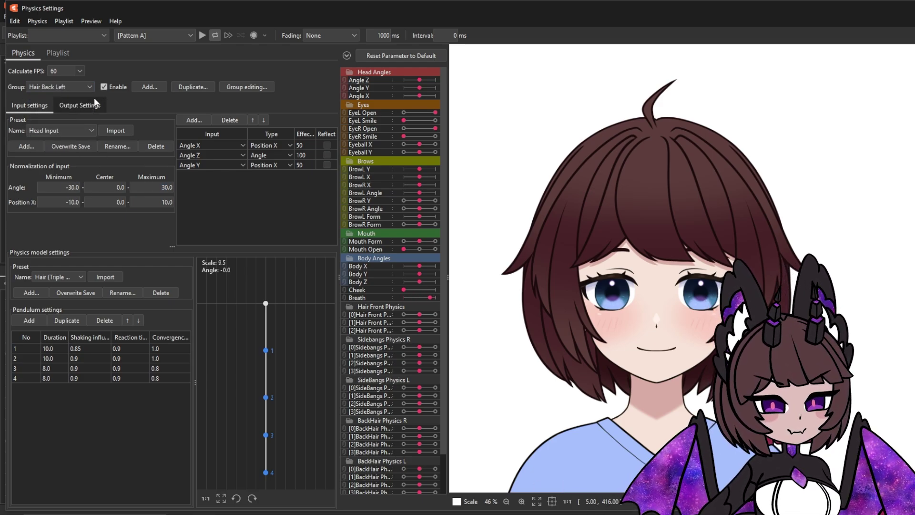
click(79, 87)
click(62, 134)
click(72, 187)
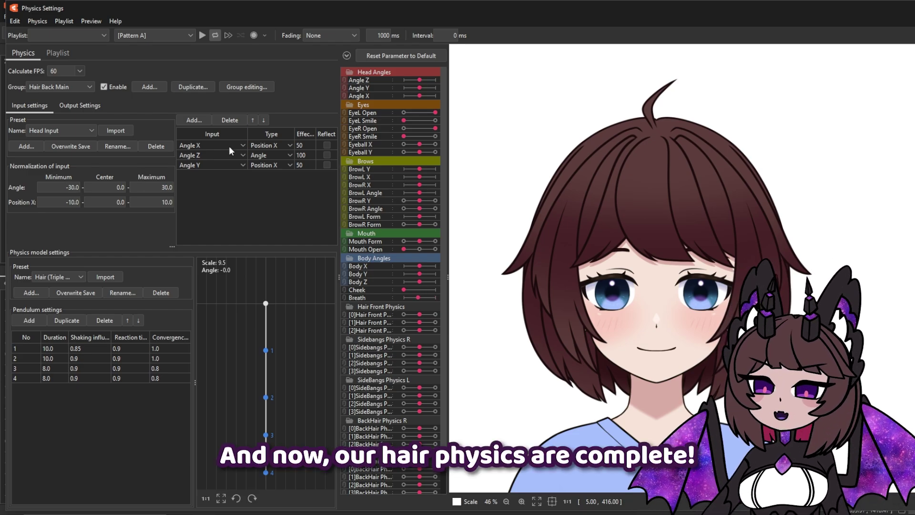
drag(420, 81, 471, 92)
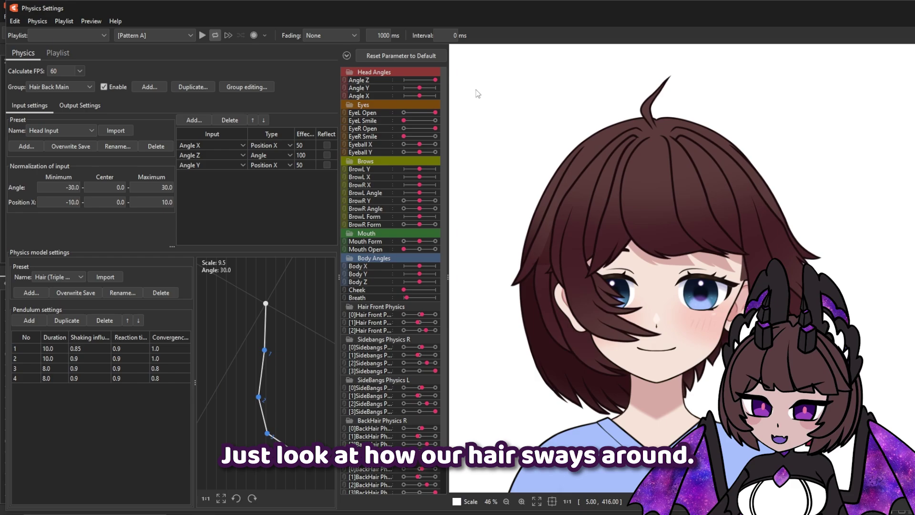